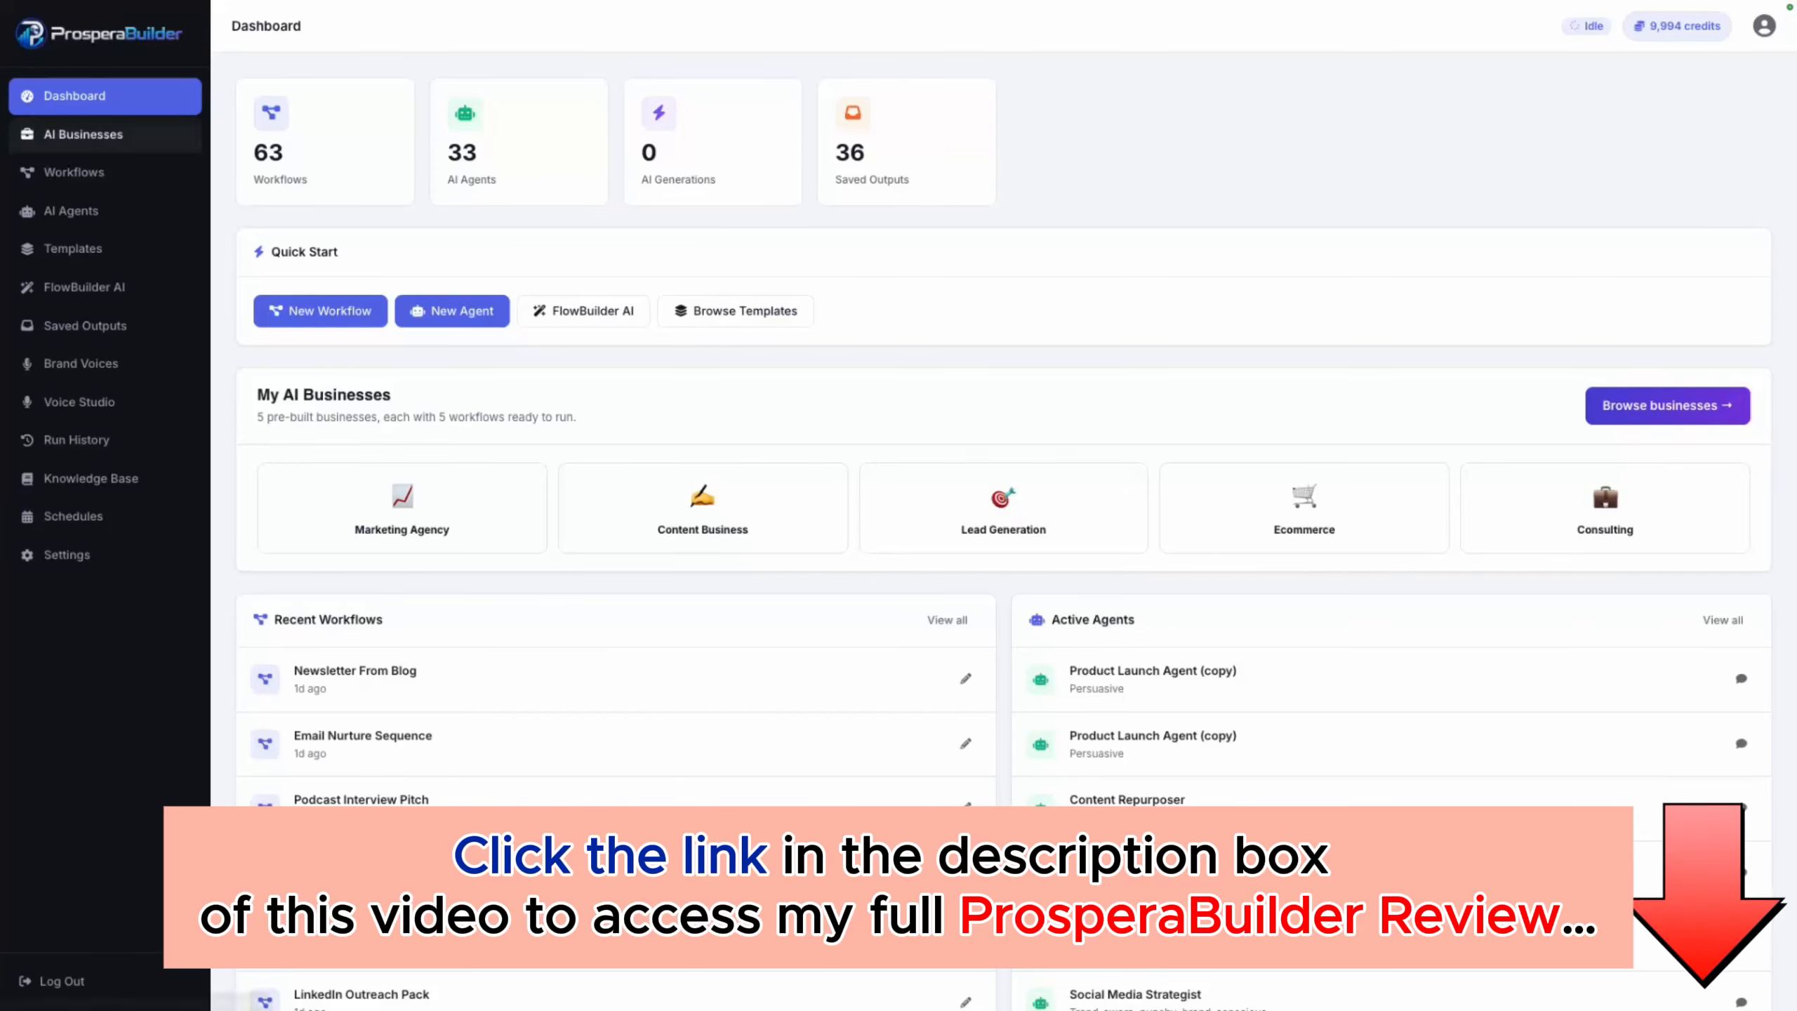
Step: Open the AI Lead Generation Company from the AI Businesses overview
left_click(83, 135)
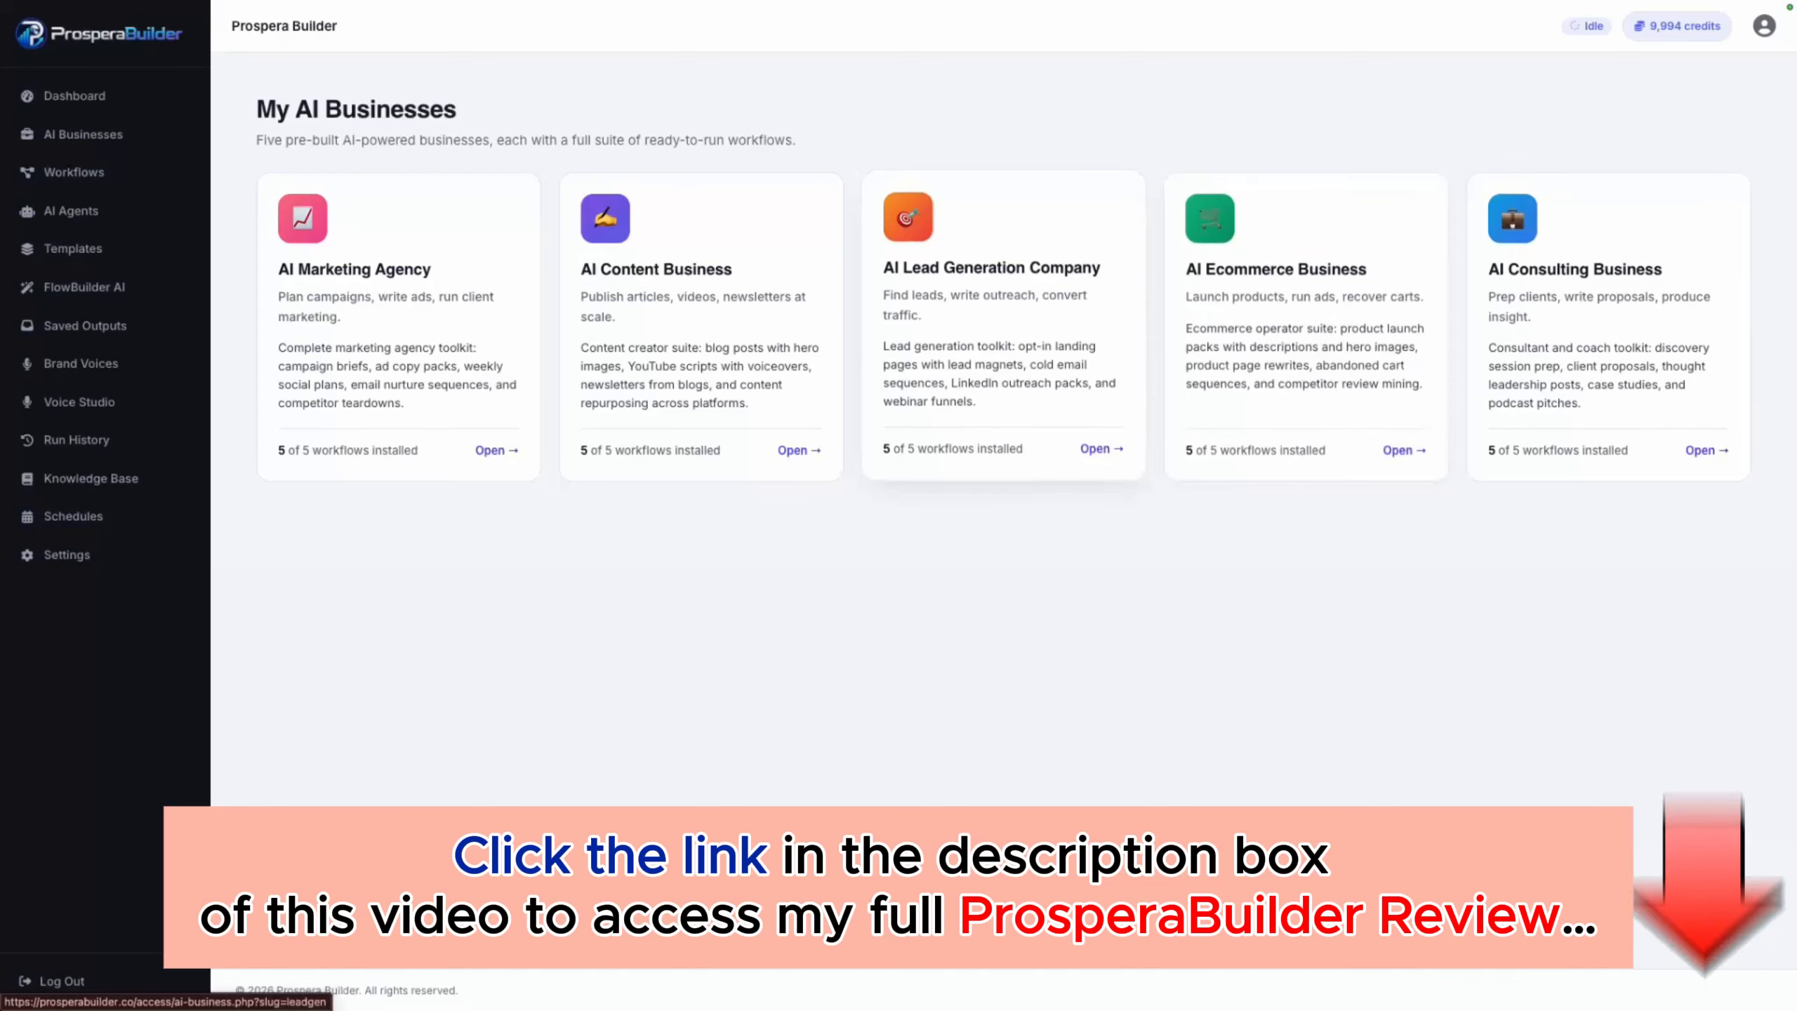
left_click(1002, 325)
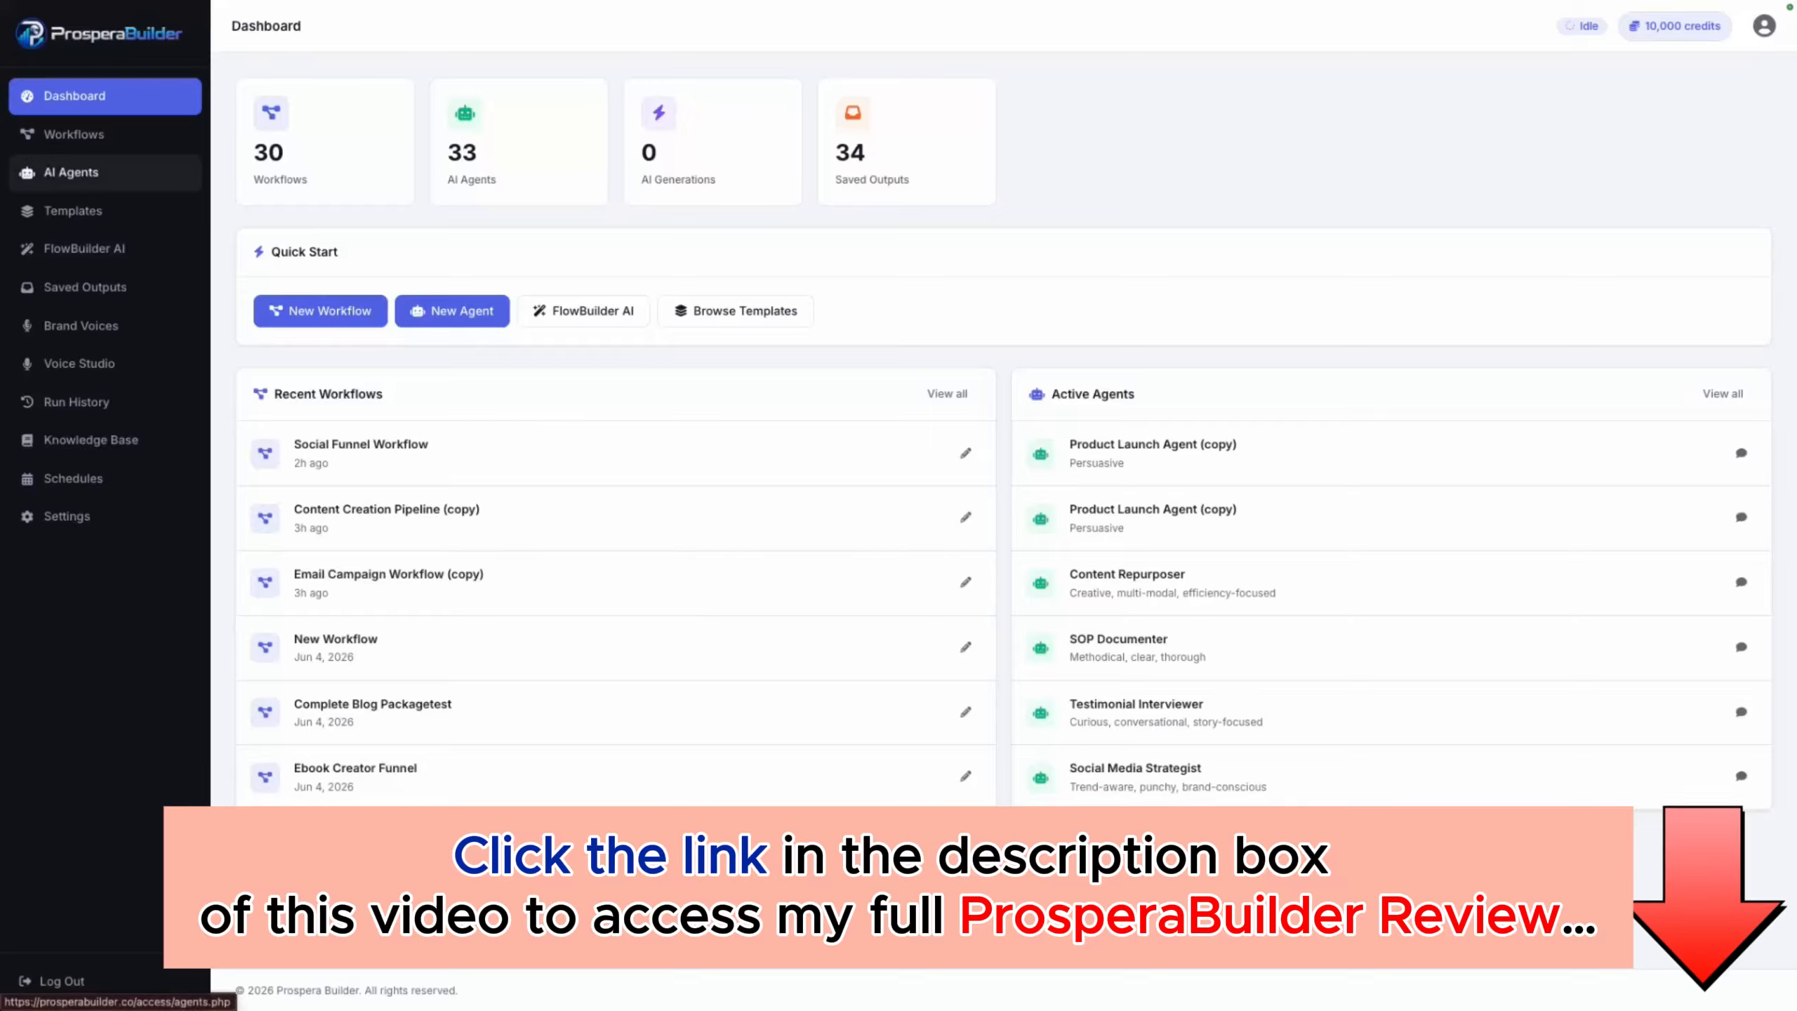
Step: Create a new workflow and name it "tester"
left_click(73, 134)
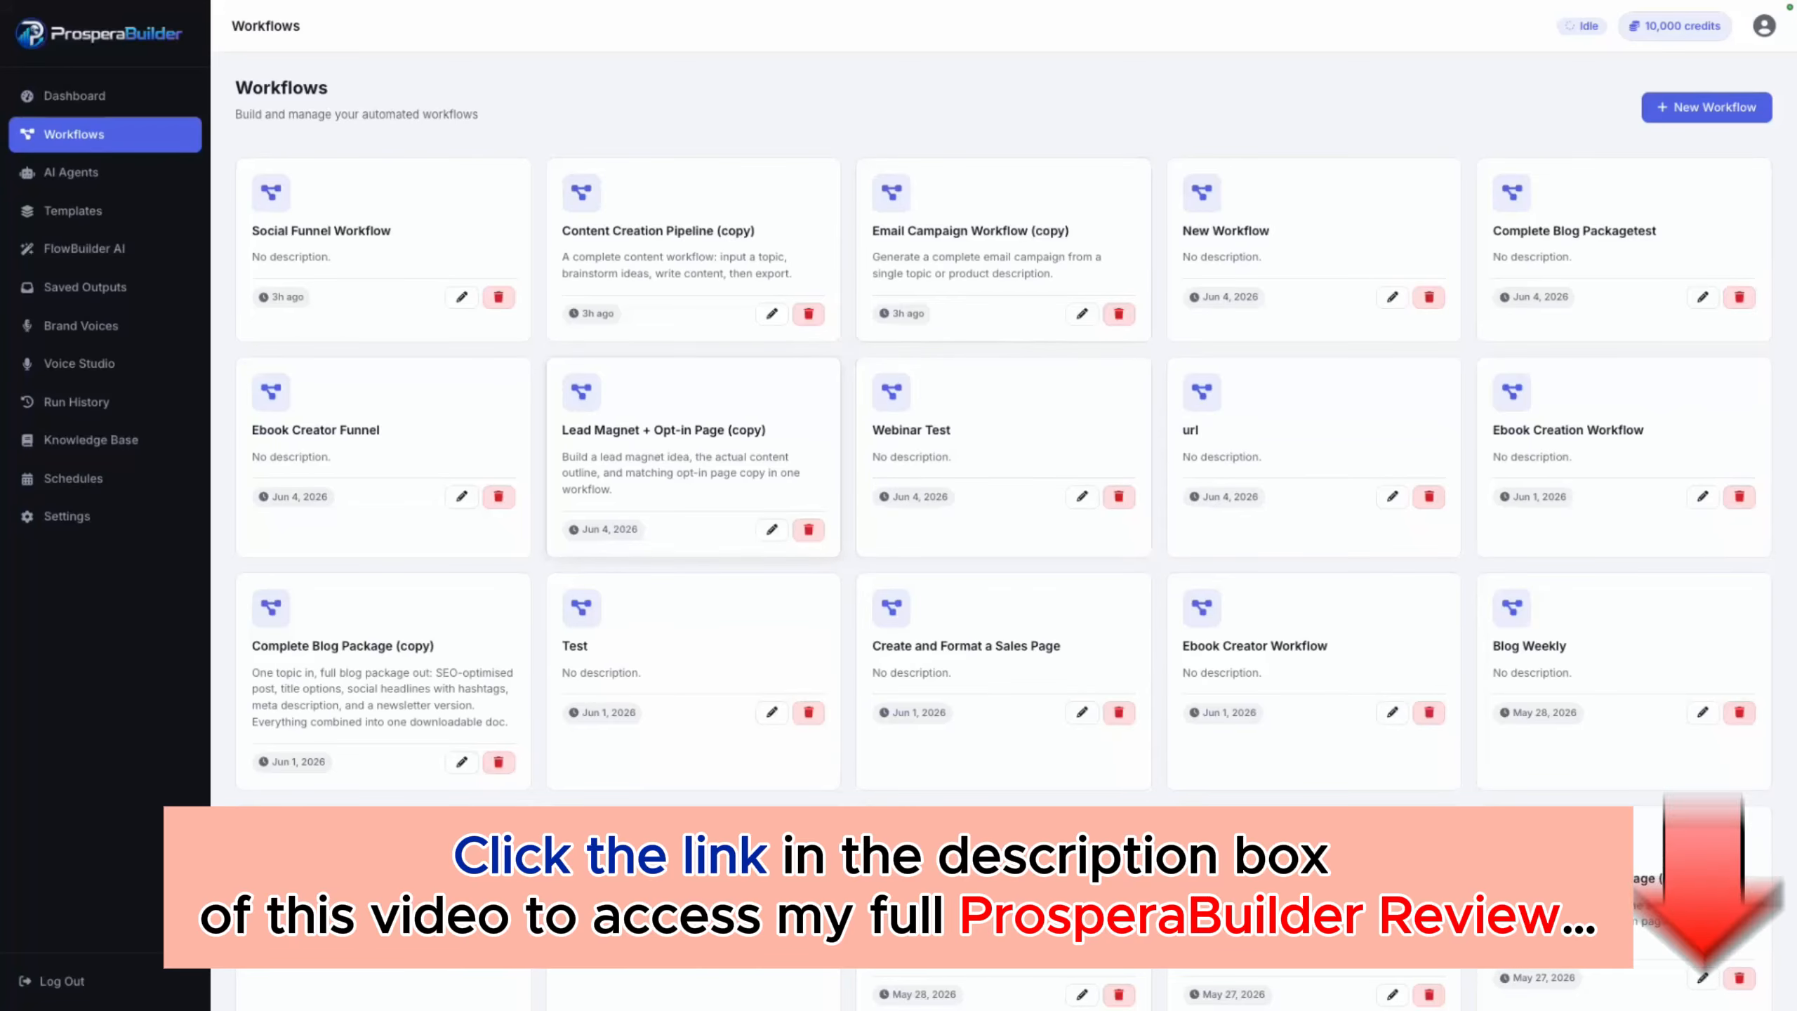
scroll(1003, 457, "down", 5)
scroll(693, 460, "up", 5)
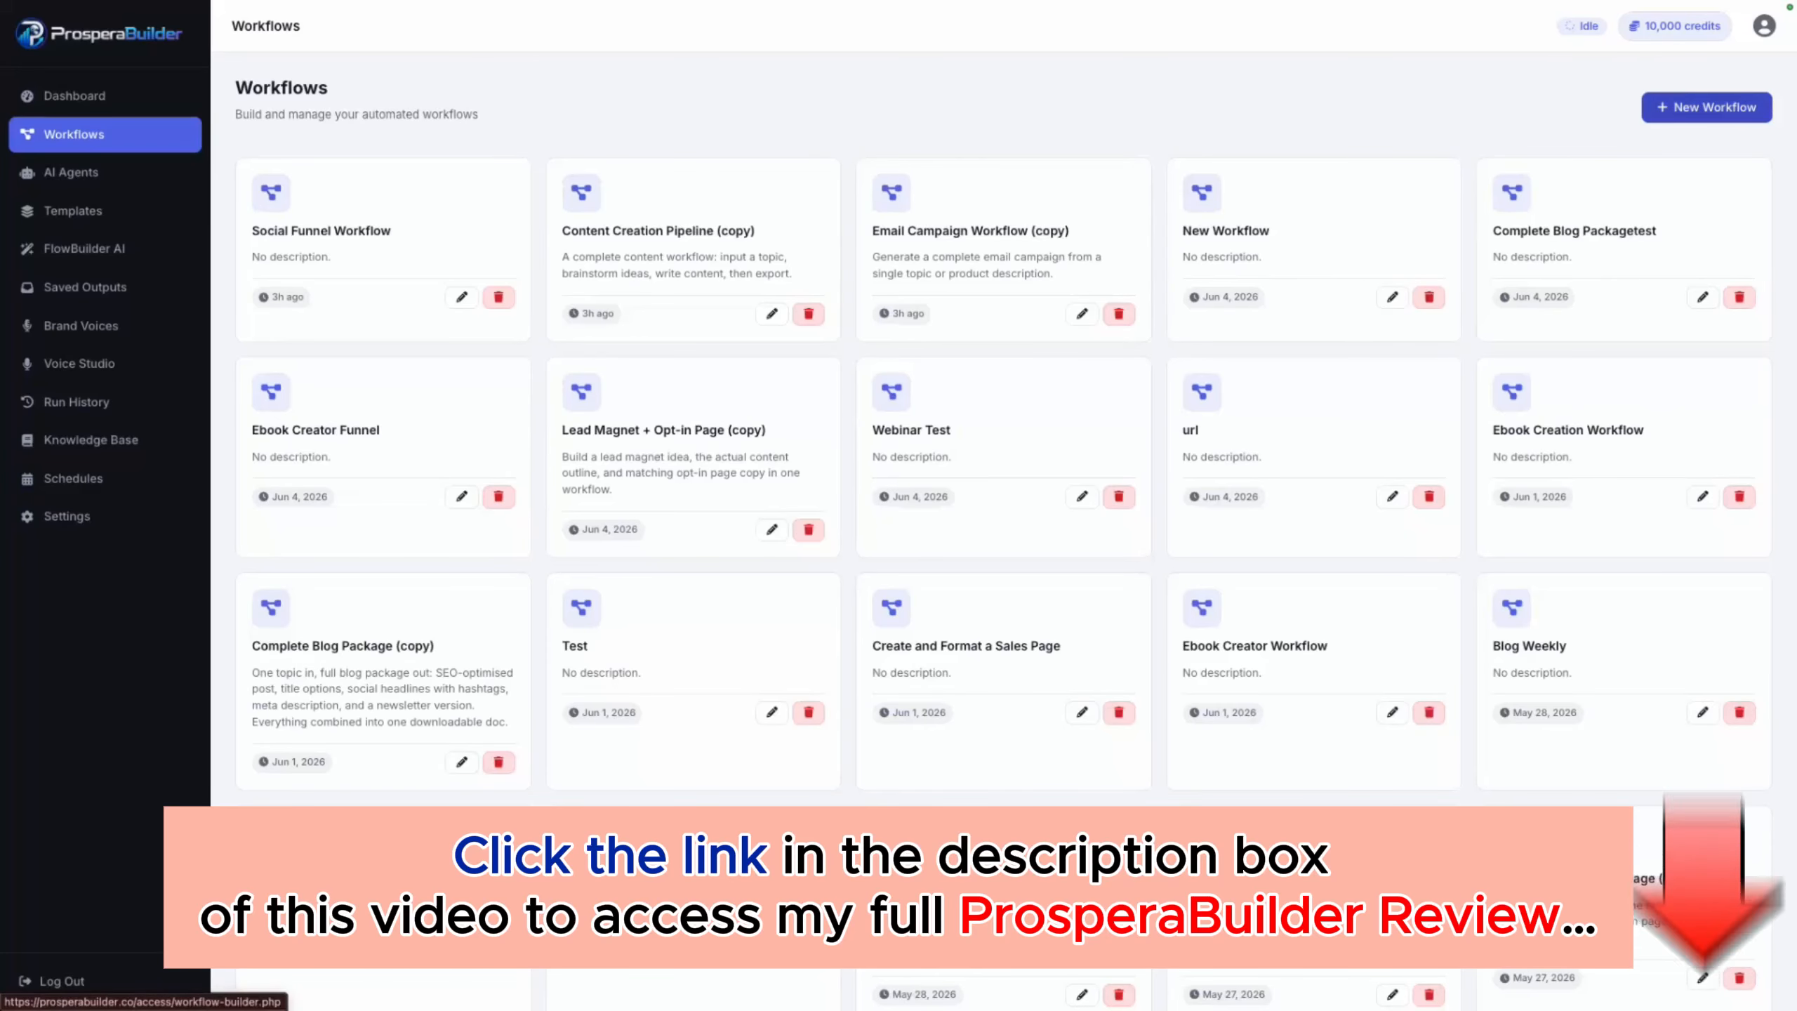
left_click(1706, 106)
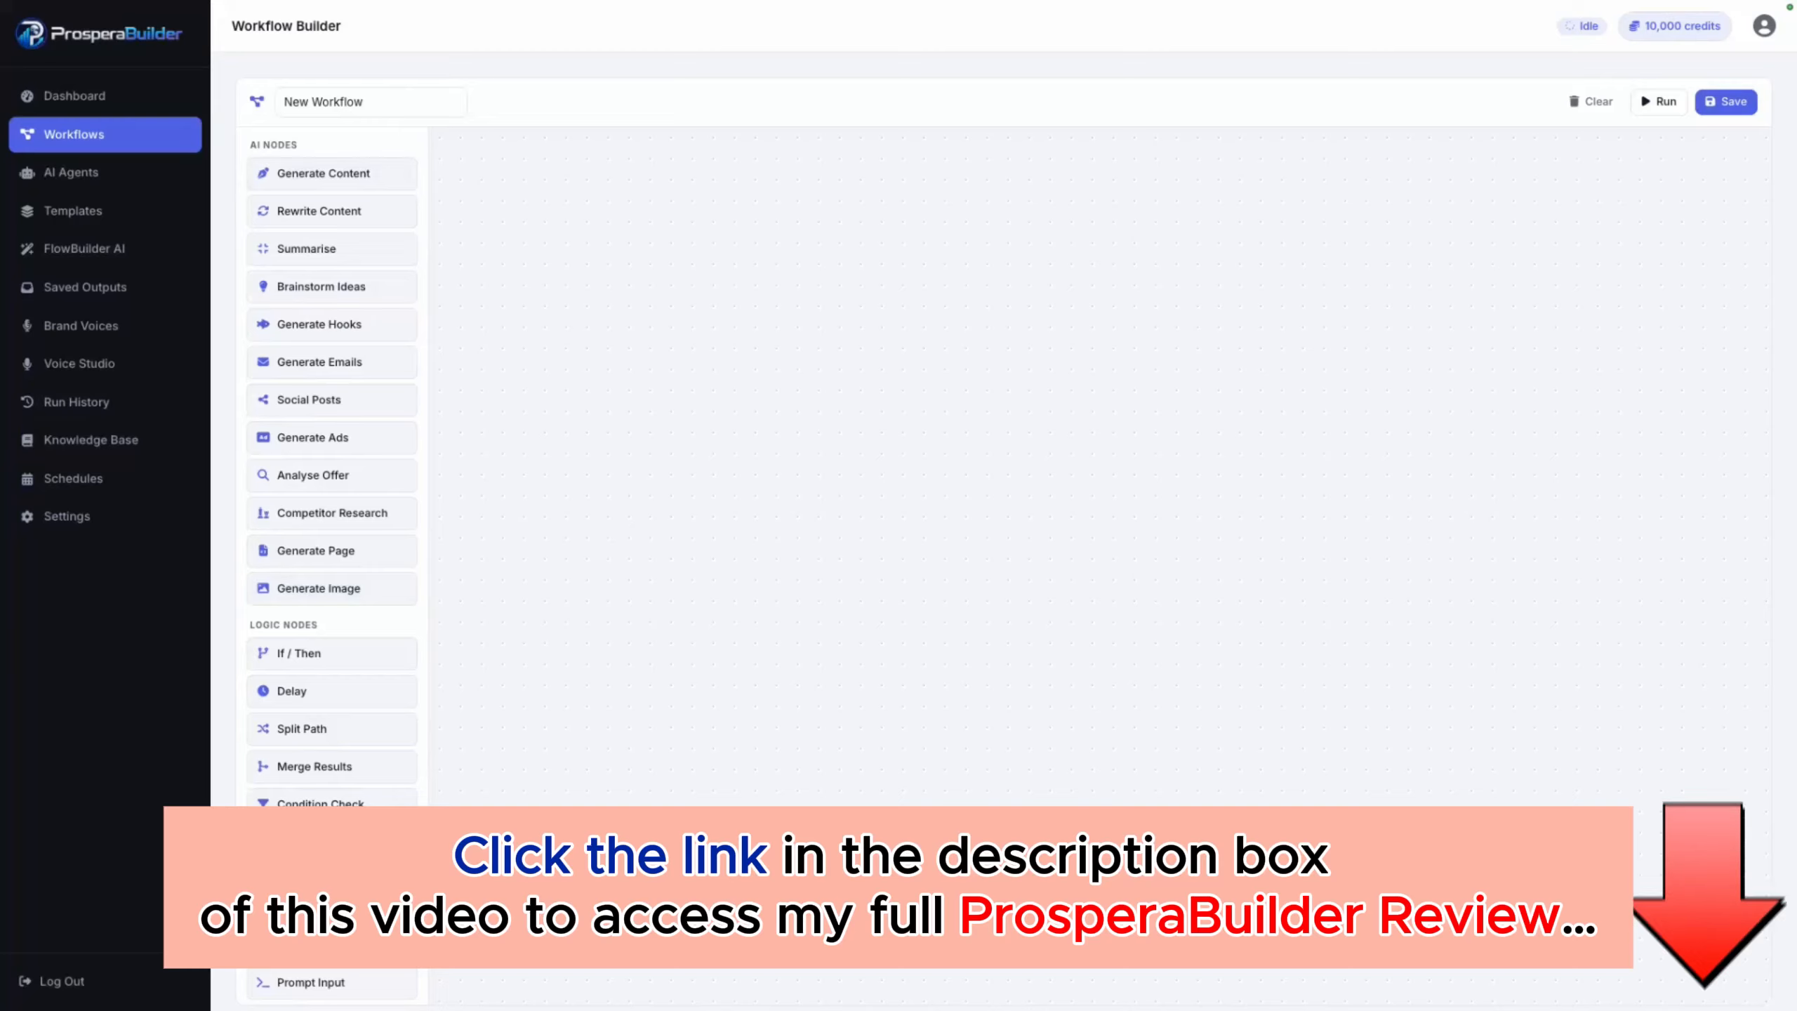
triple_click(324, 102)
type("tester")
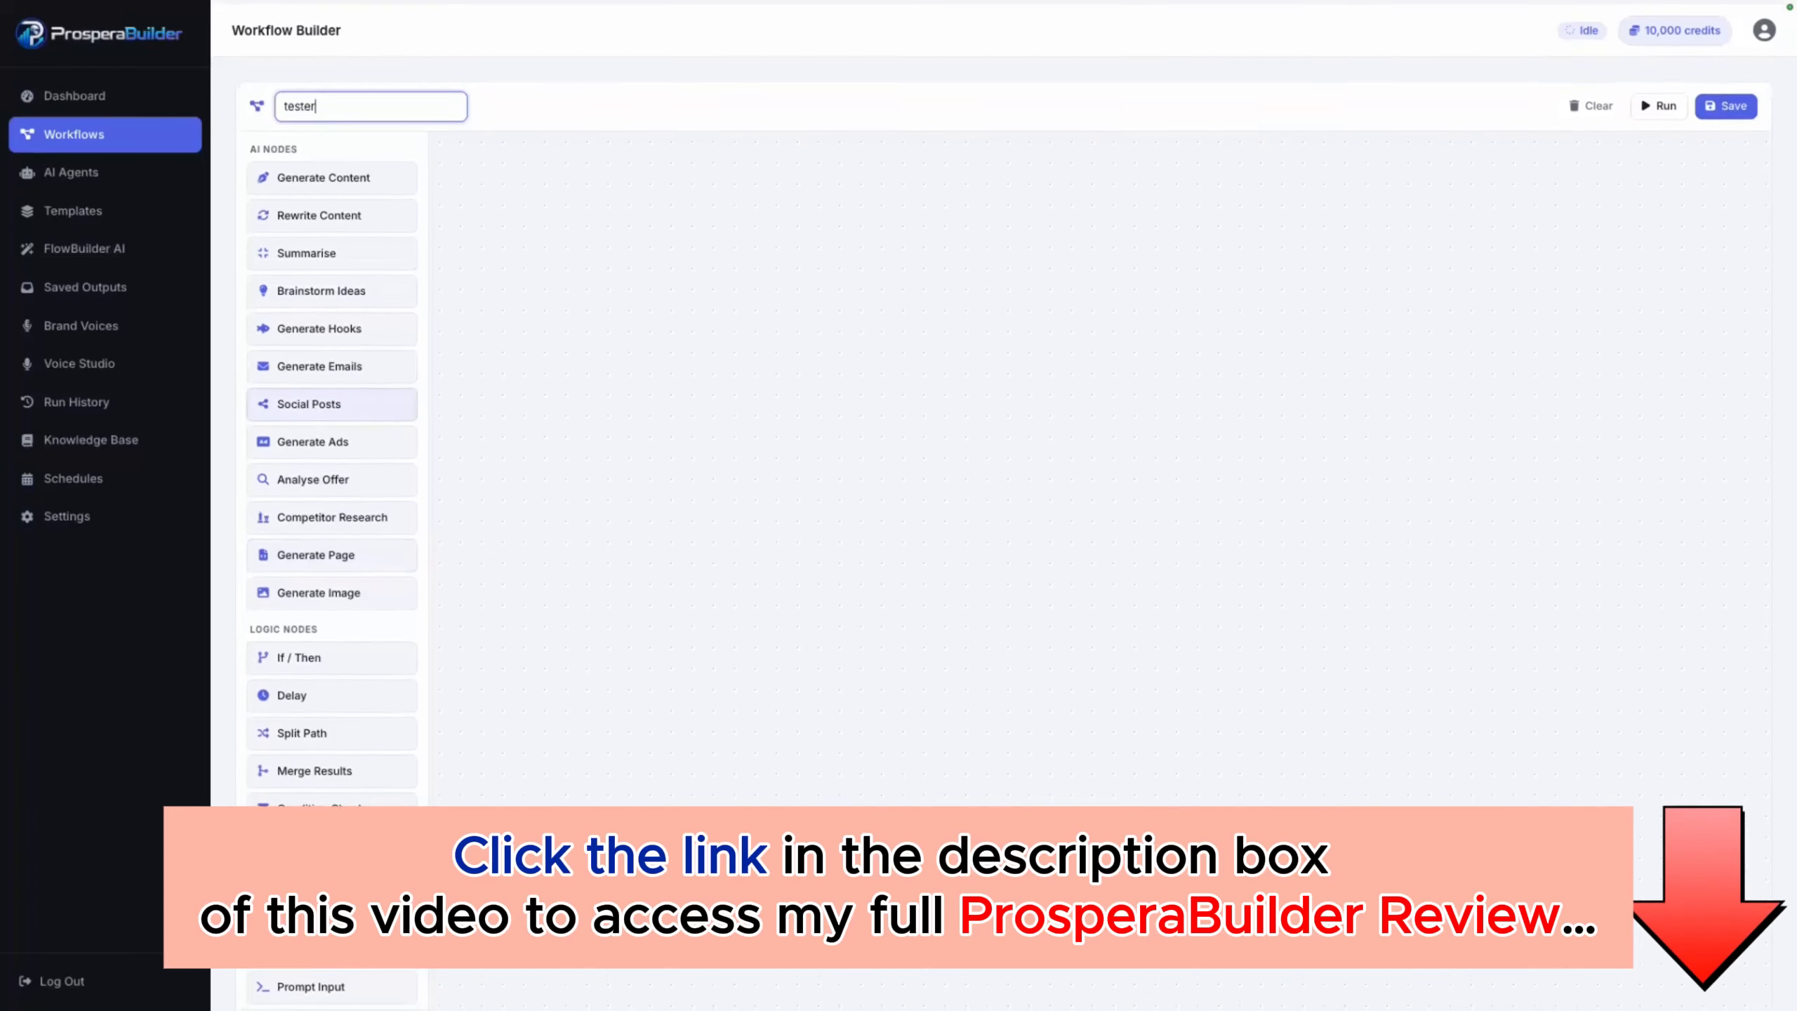
Step: Add a Brainstorm Ideas node to the canvas and set it to 5 ideas with the specific angle "newbies"
left_click_drag(321, 286, 662, 272)
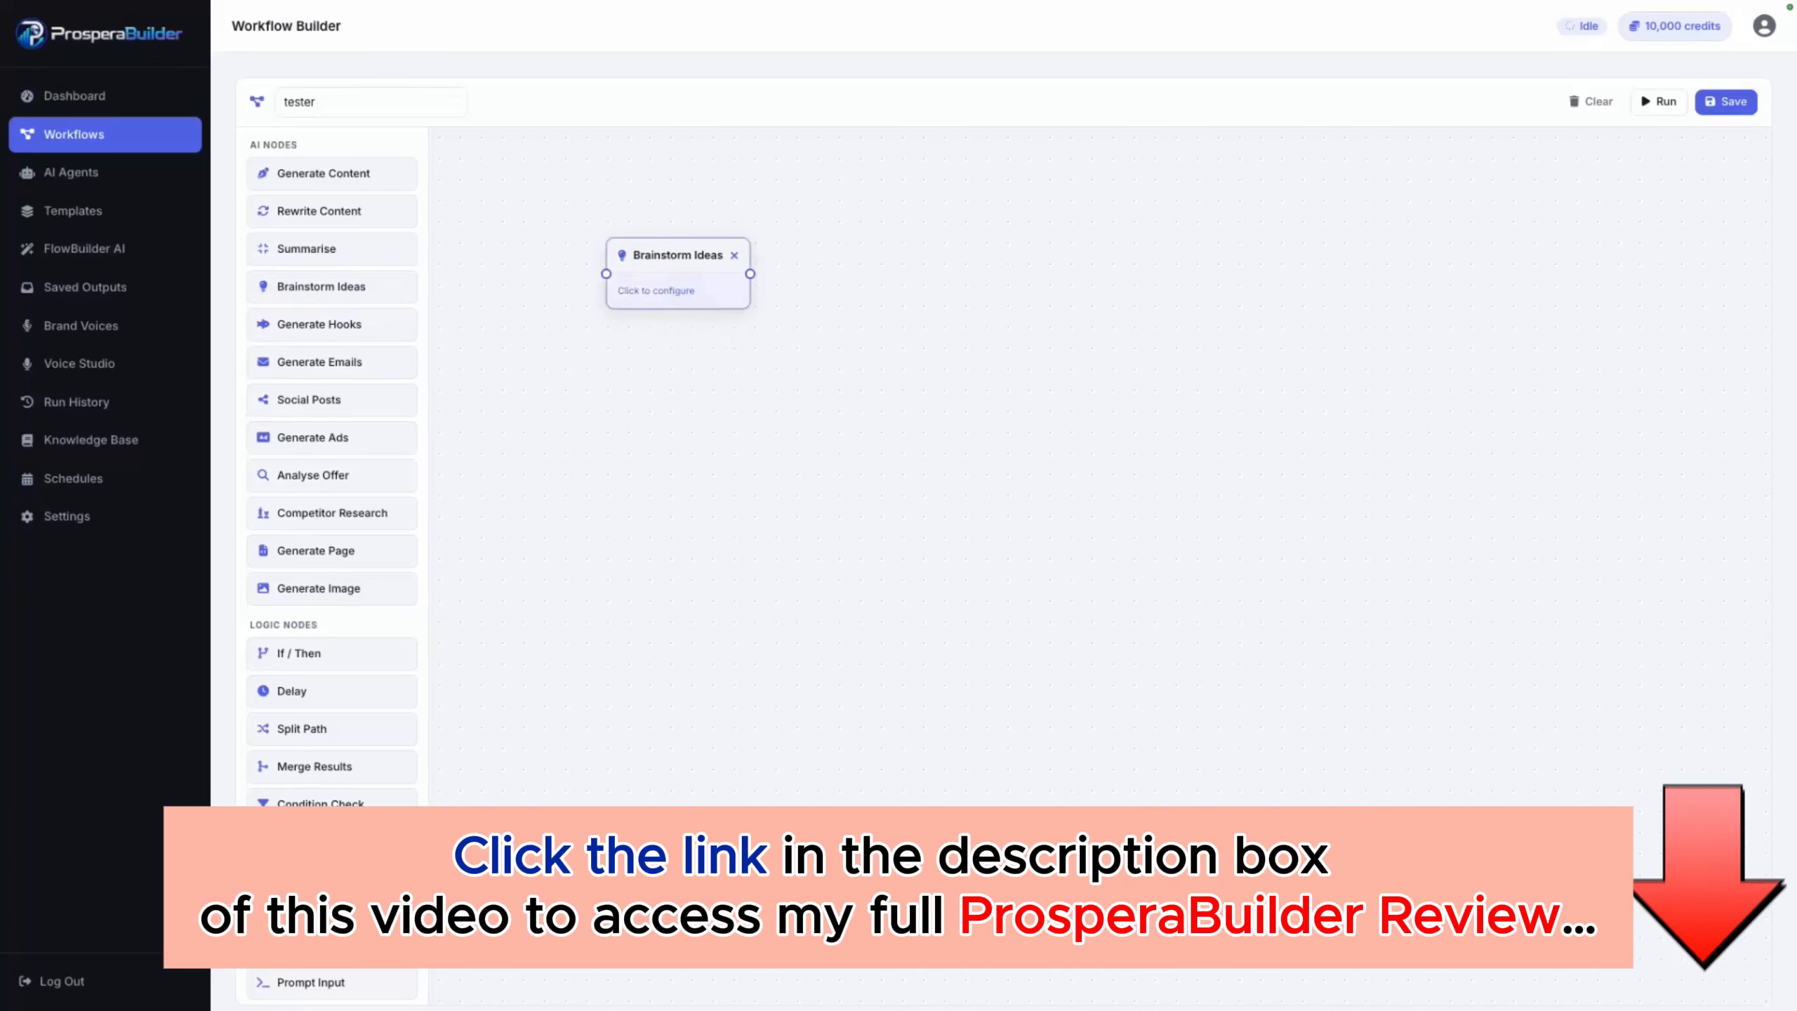
left_click(664, 288)
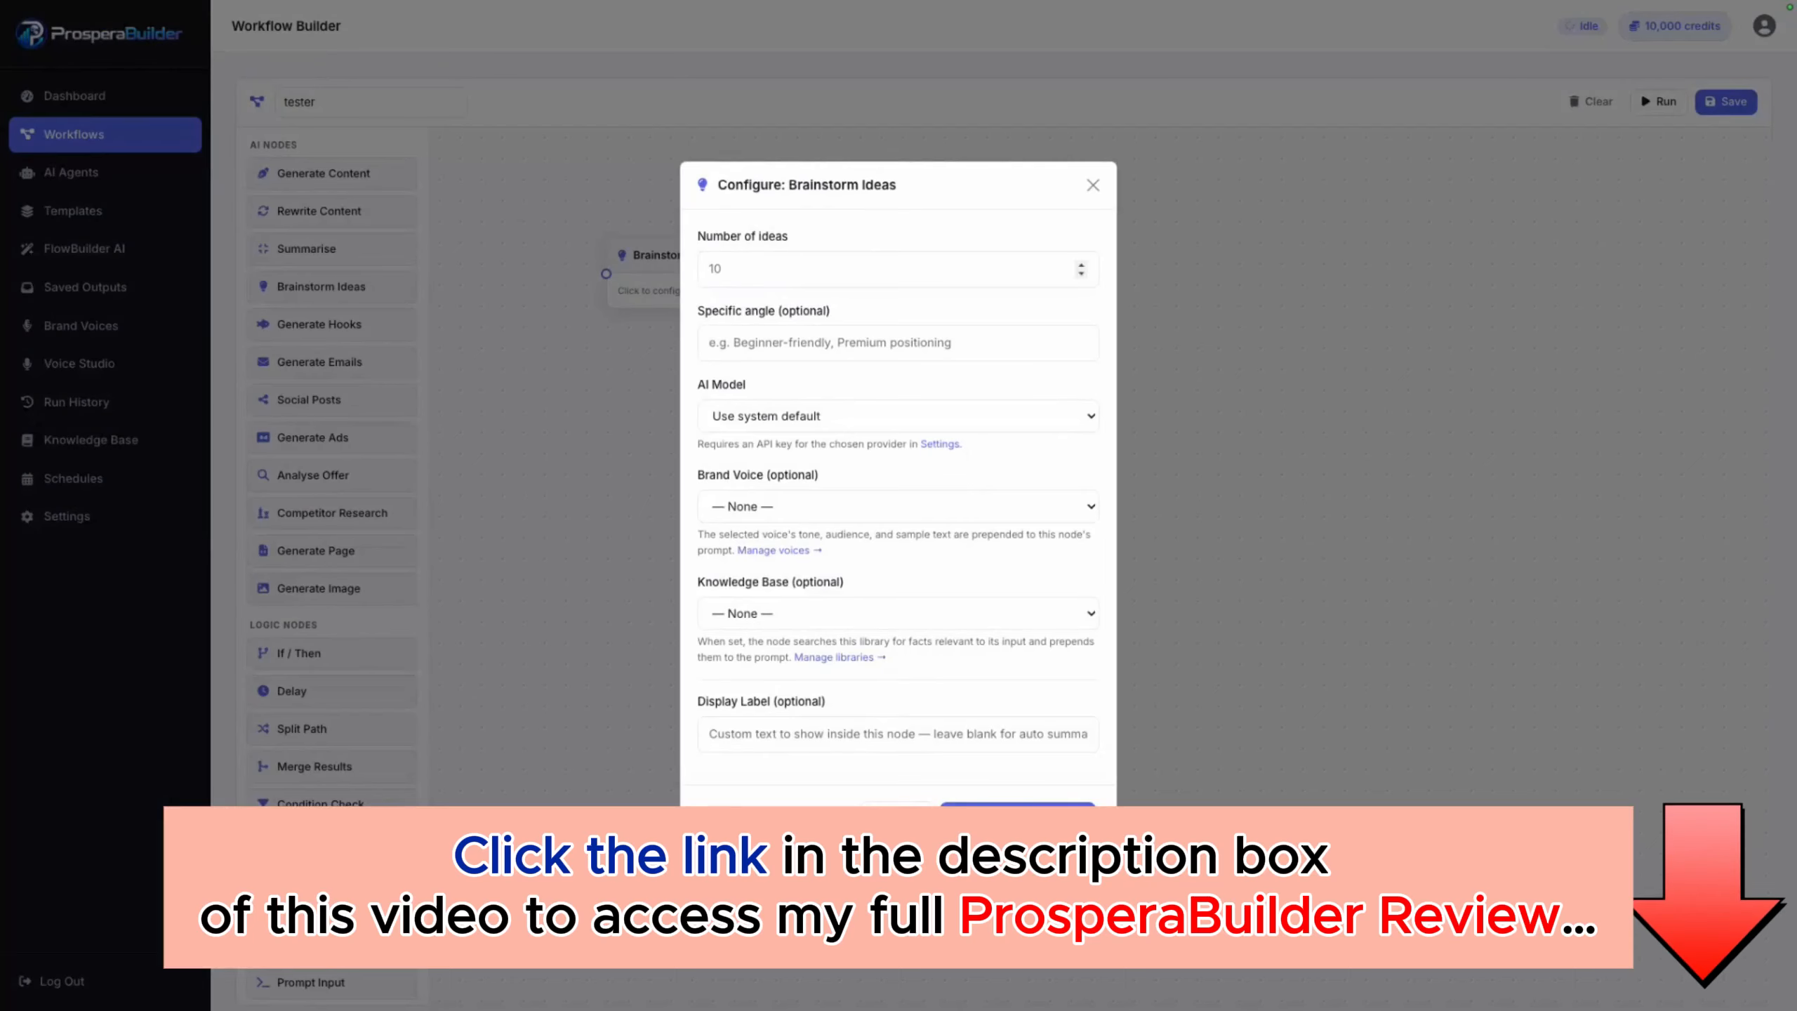
left_click(898, 268)
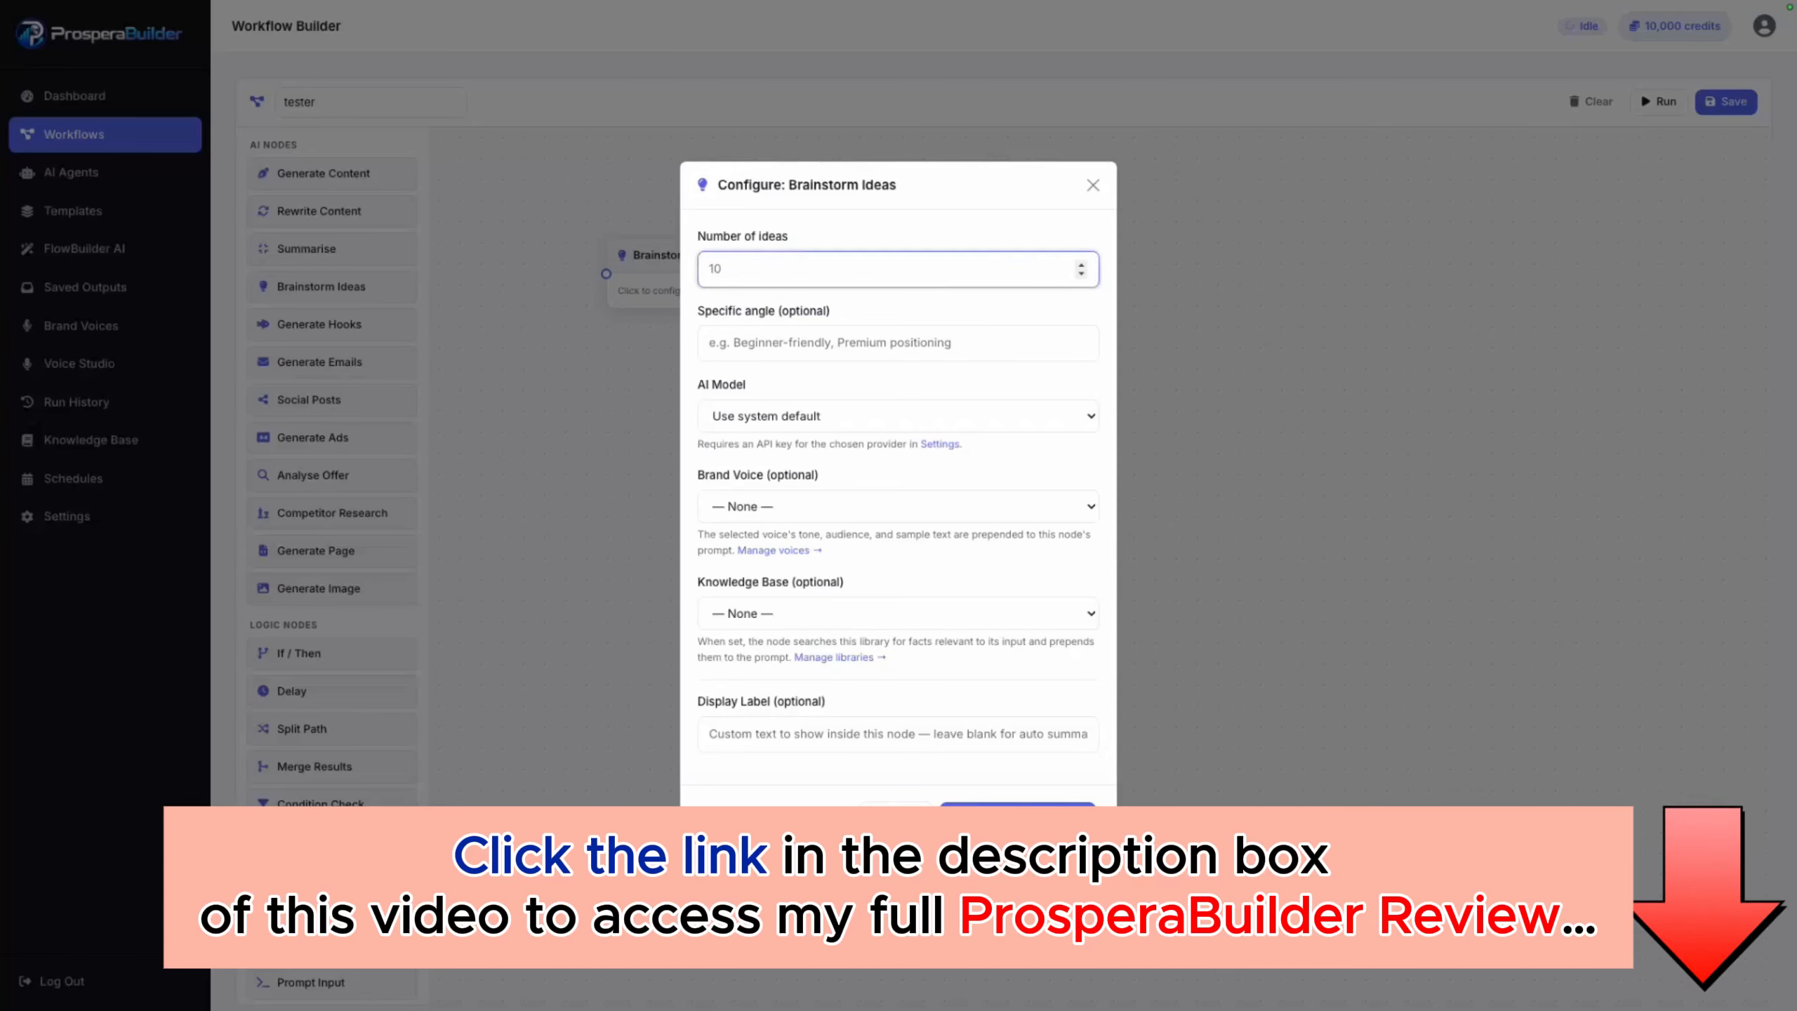
key("ctrl+a")
type("5")
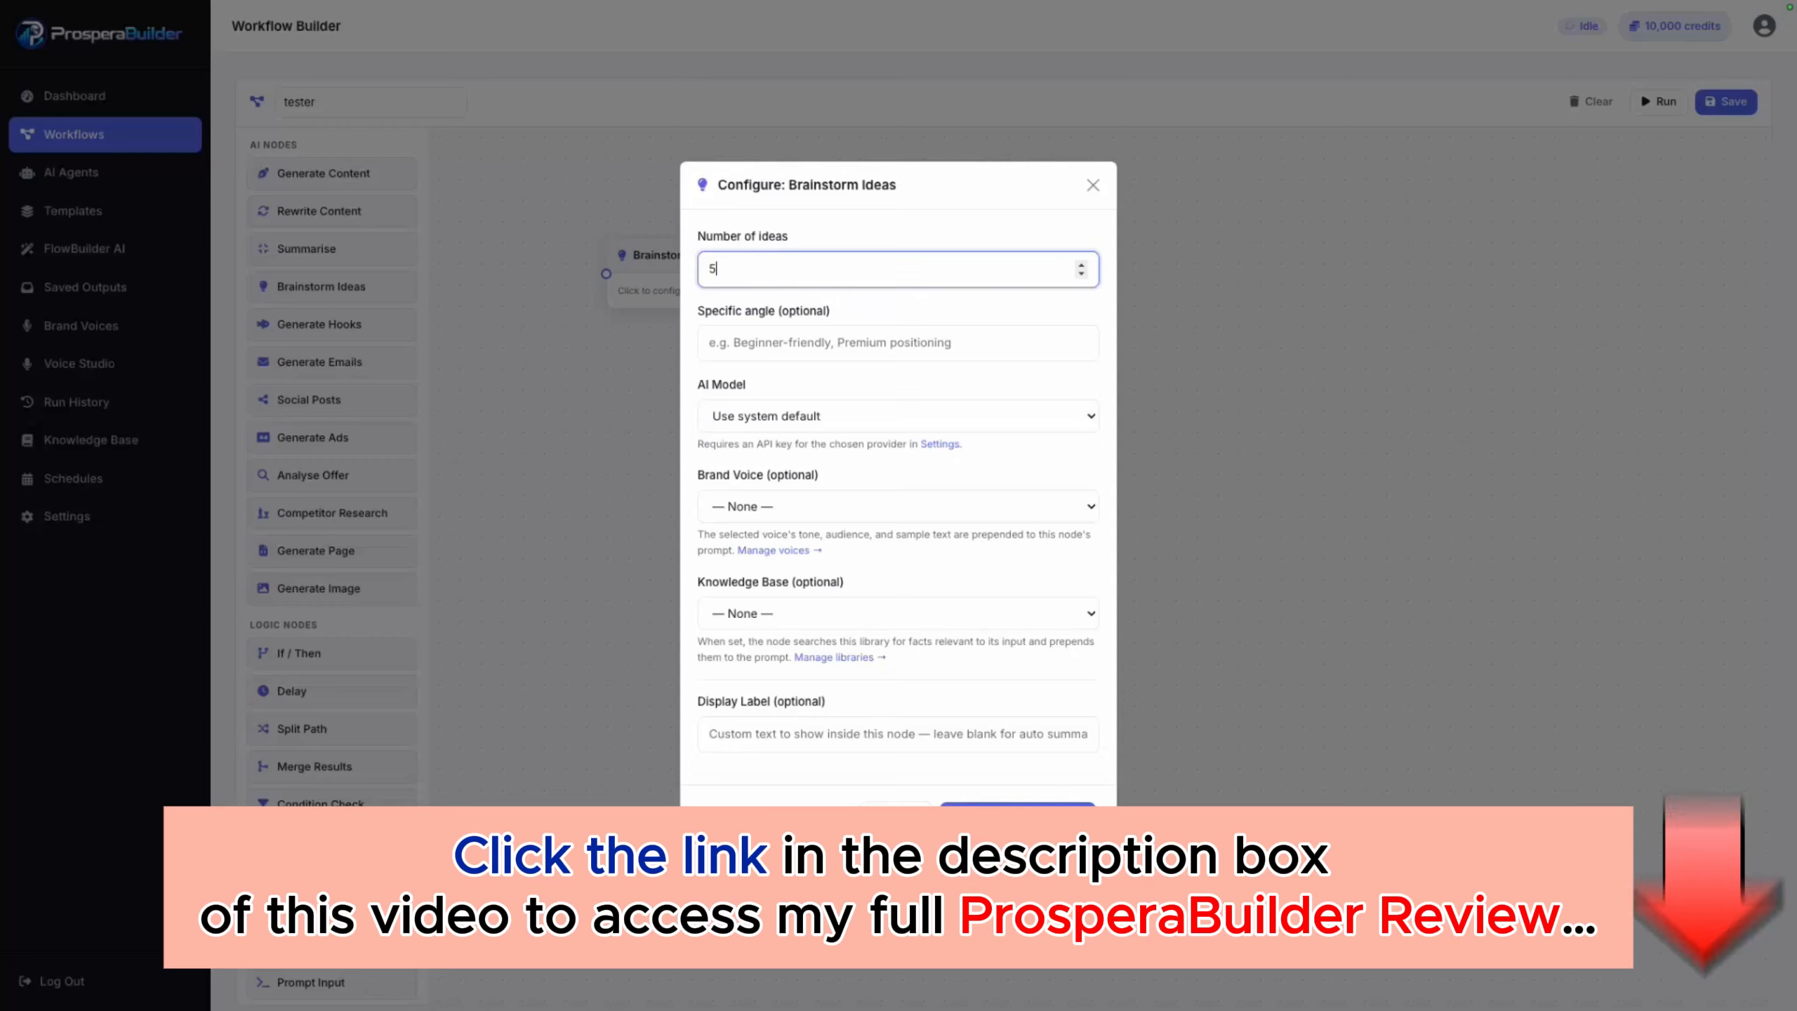
left_click(897, 342)
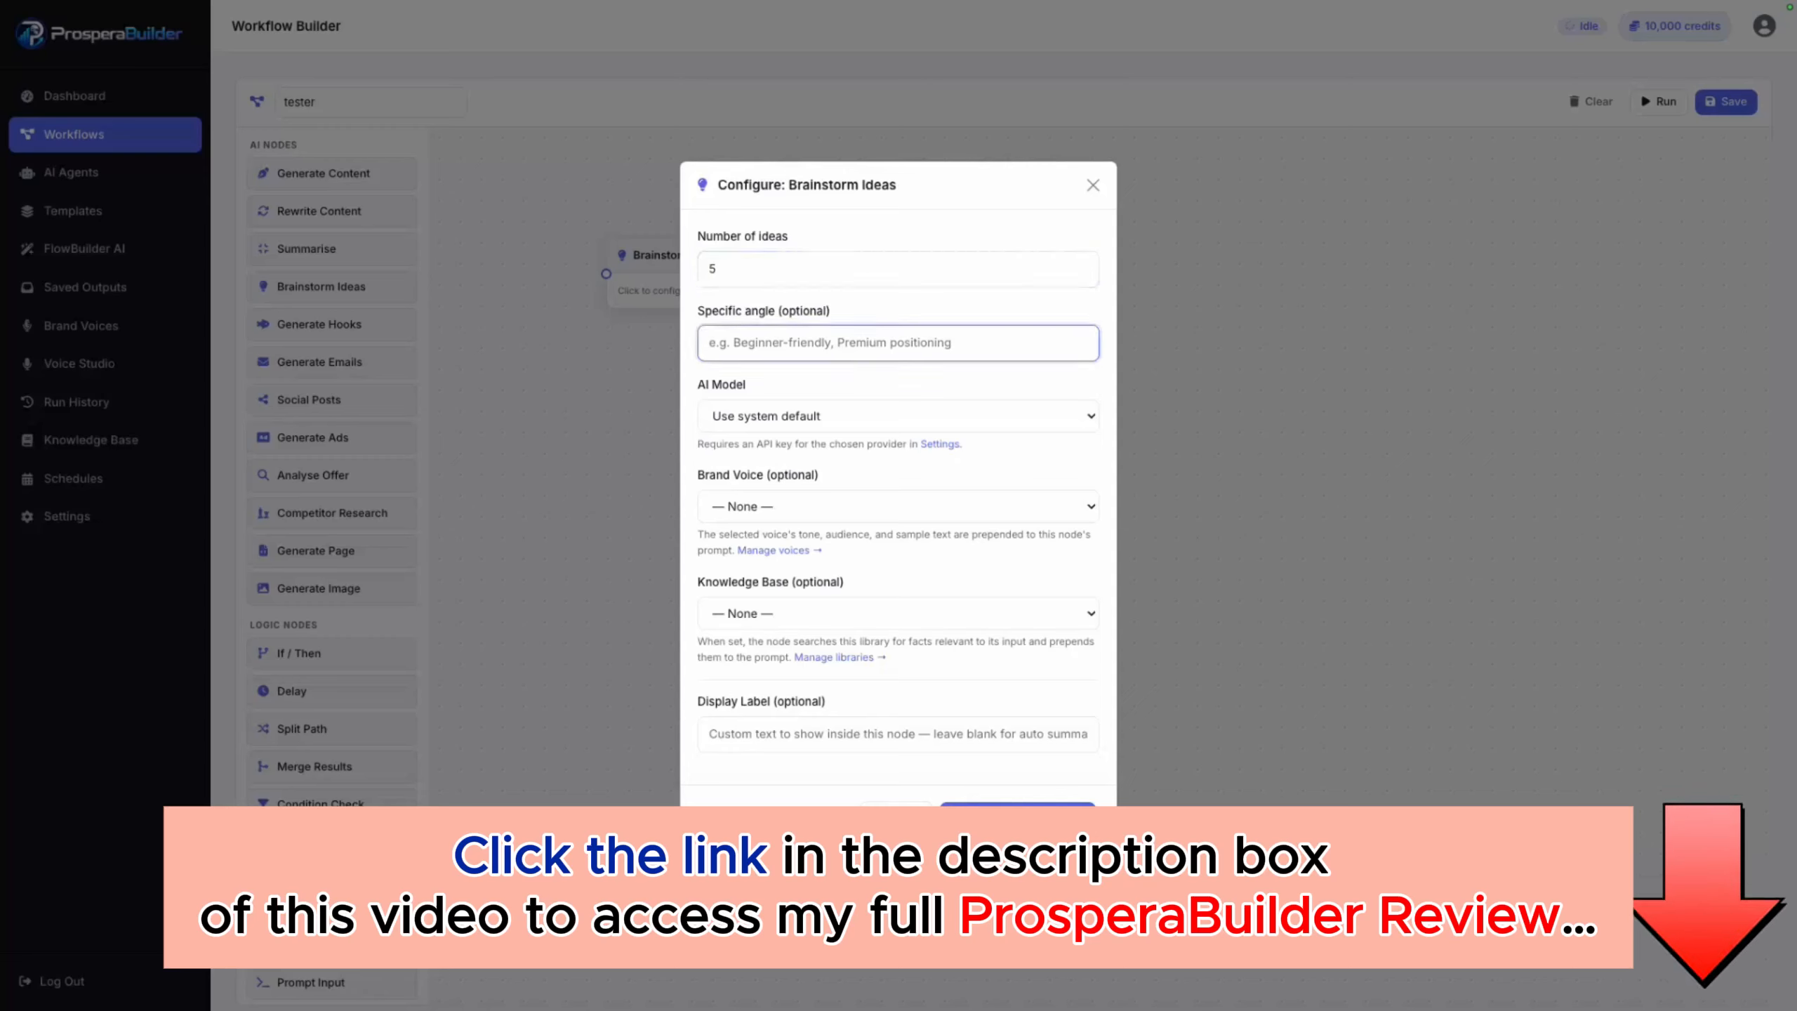
type("newbies")
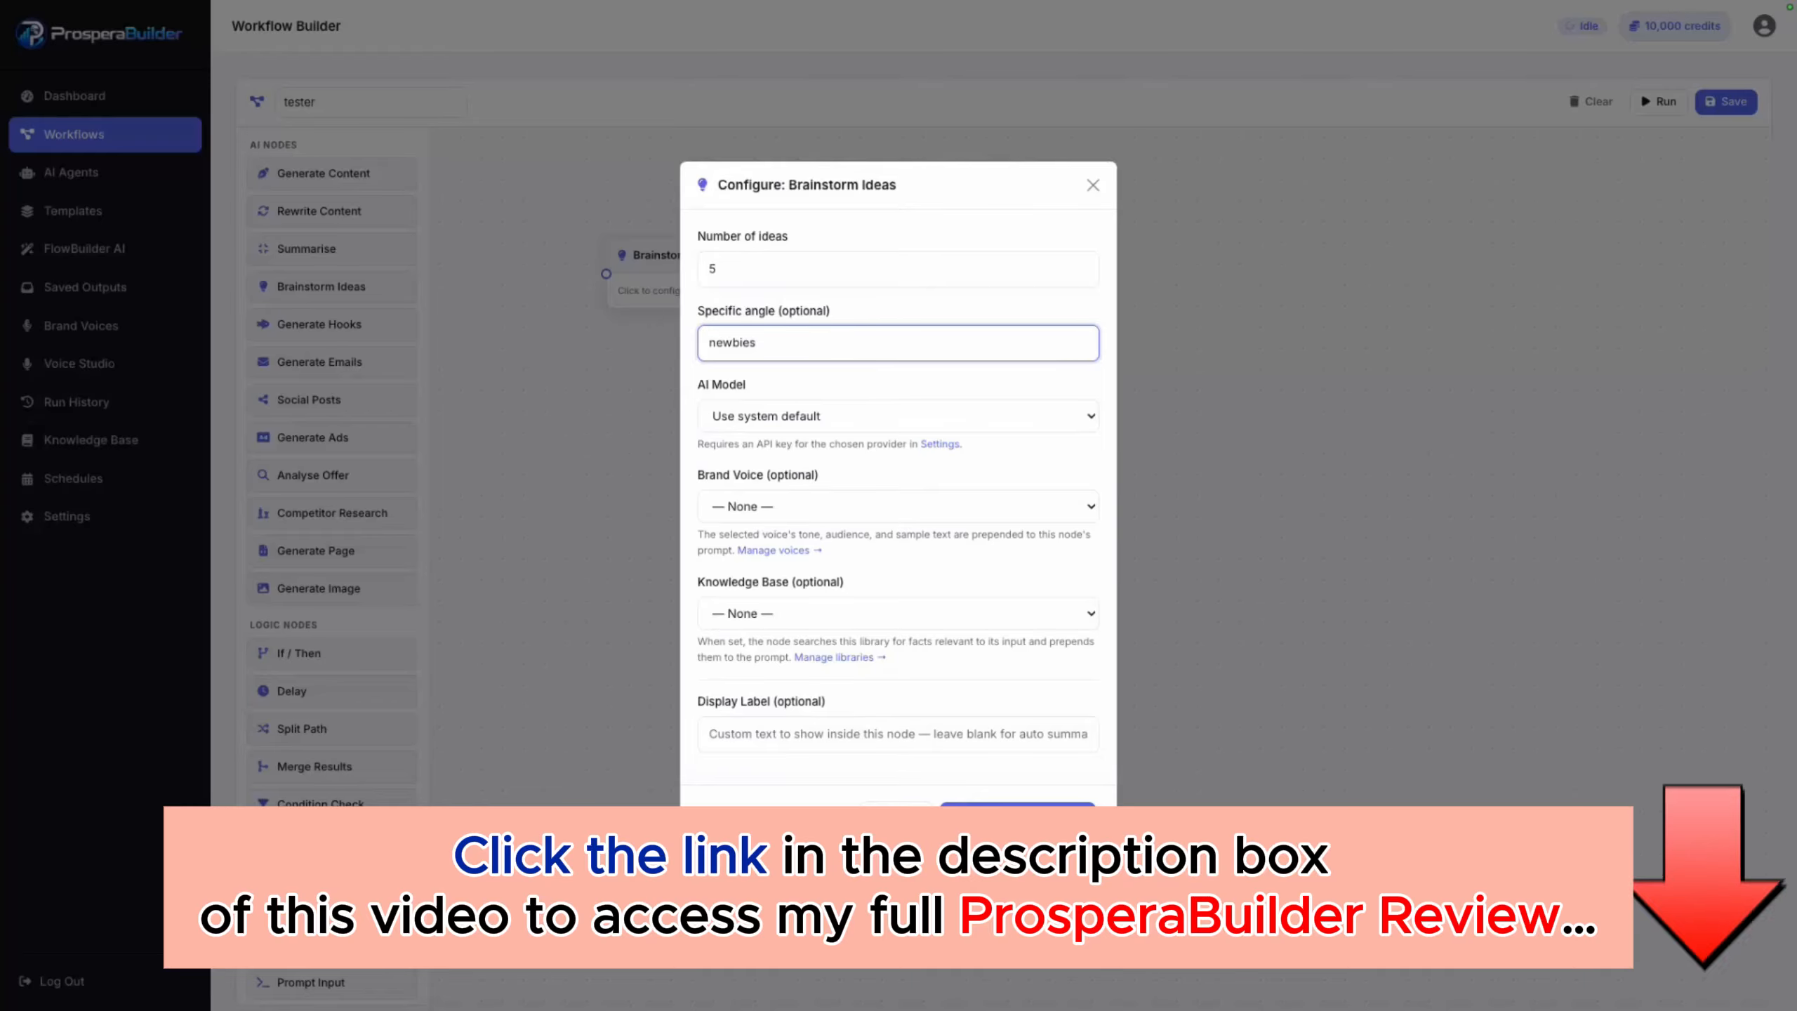
Step: Give the Brainstorm Ideas node the GPT-4o Mini model, British Tech brand voice and OSM knowledge base, and save its configuration
left_click(898, 417)
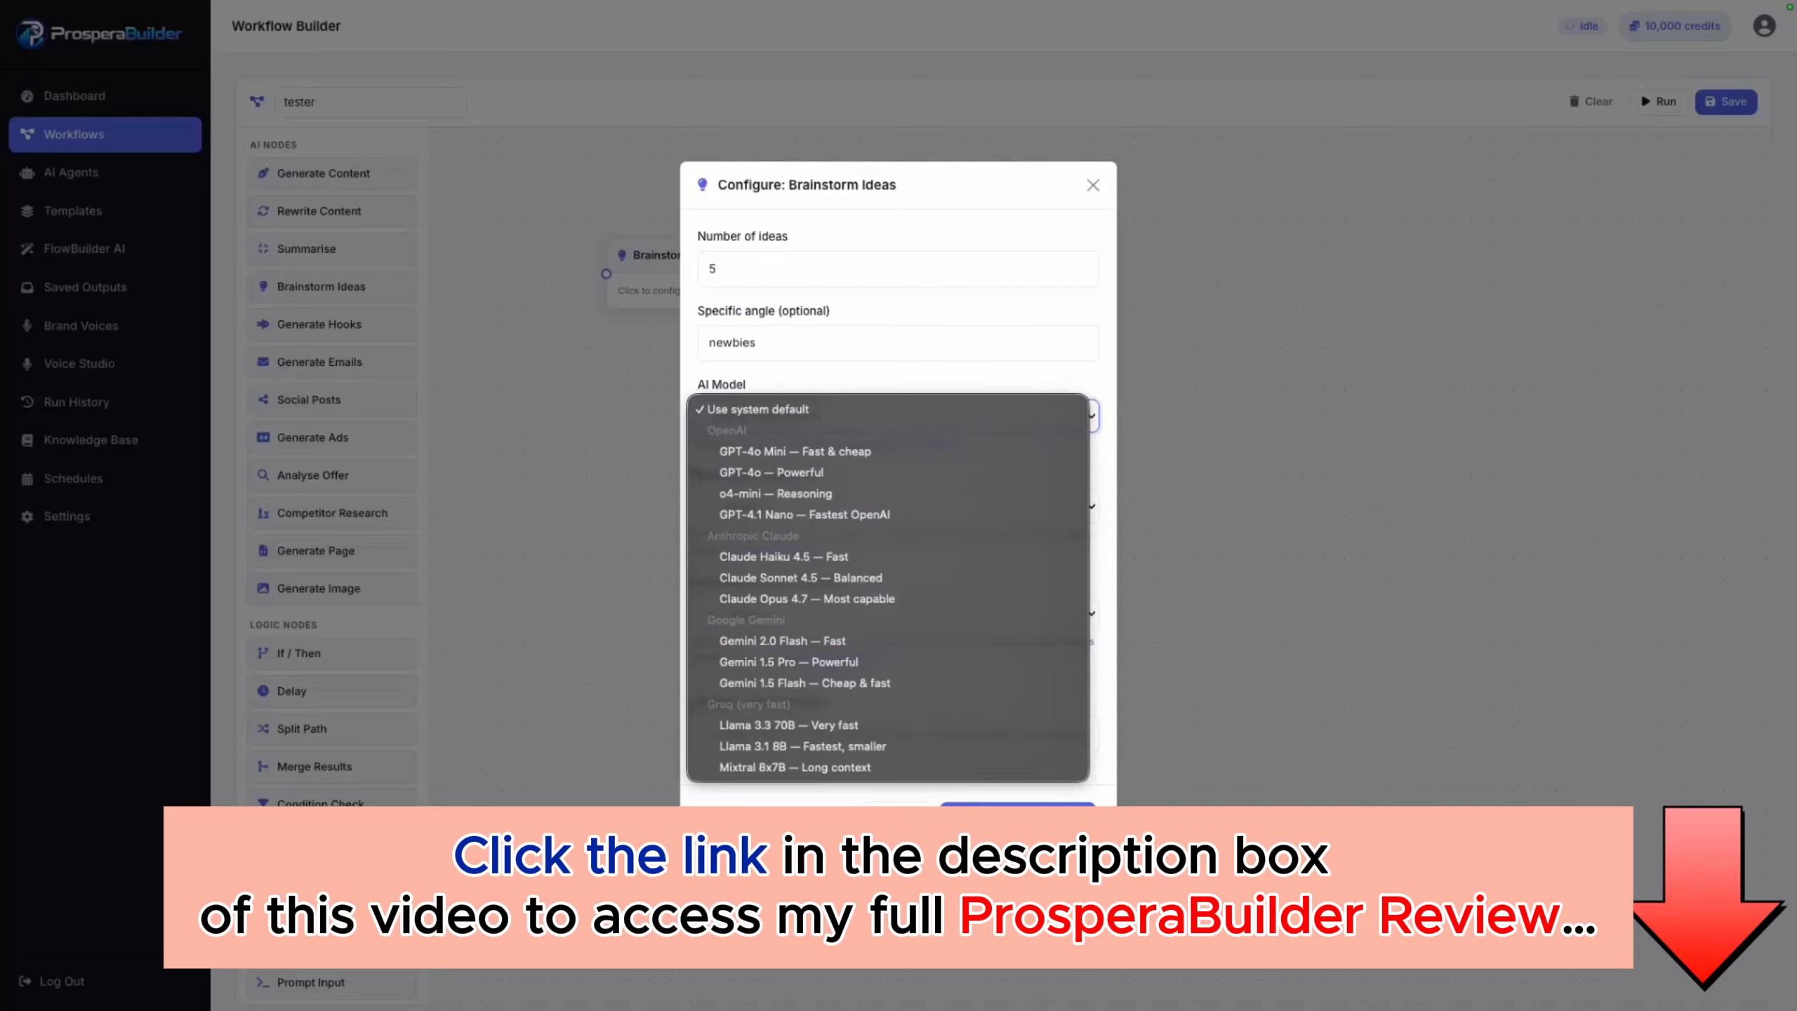
left_click(795, 451)
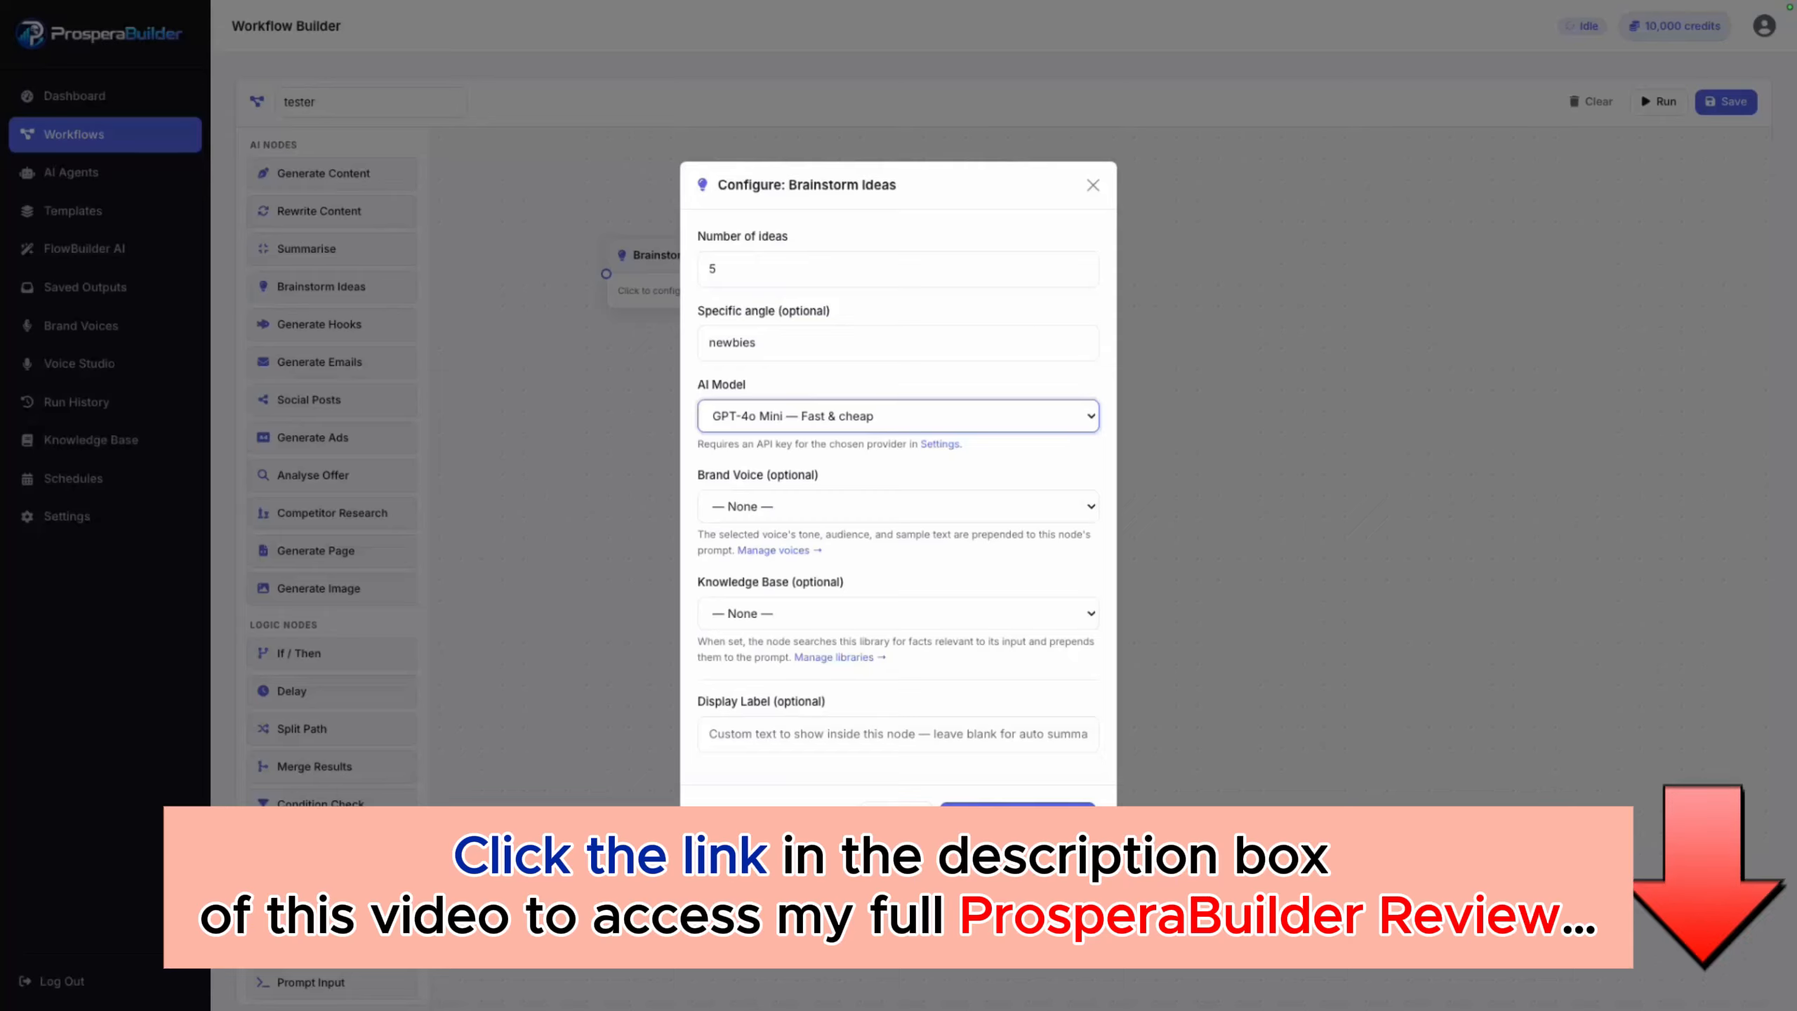
left_click(887, 508)
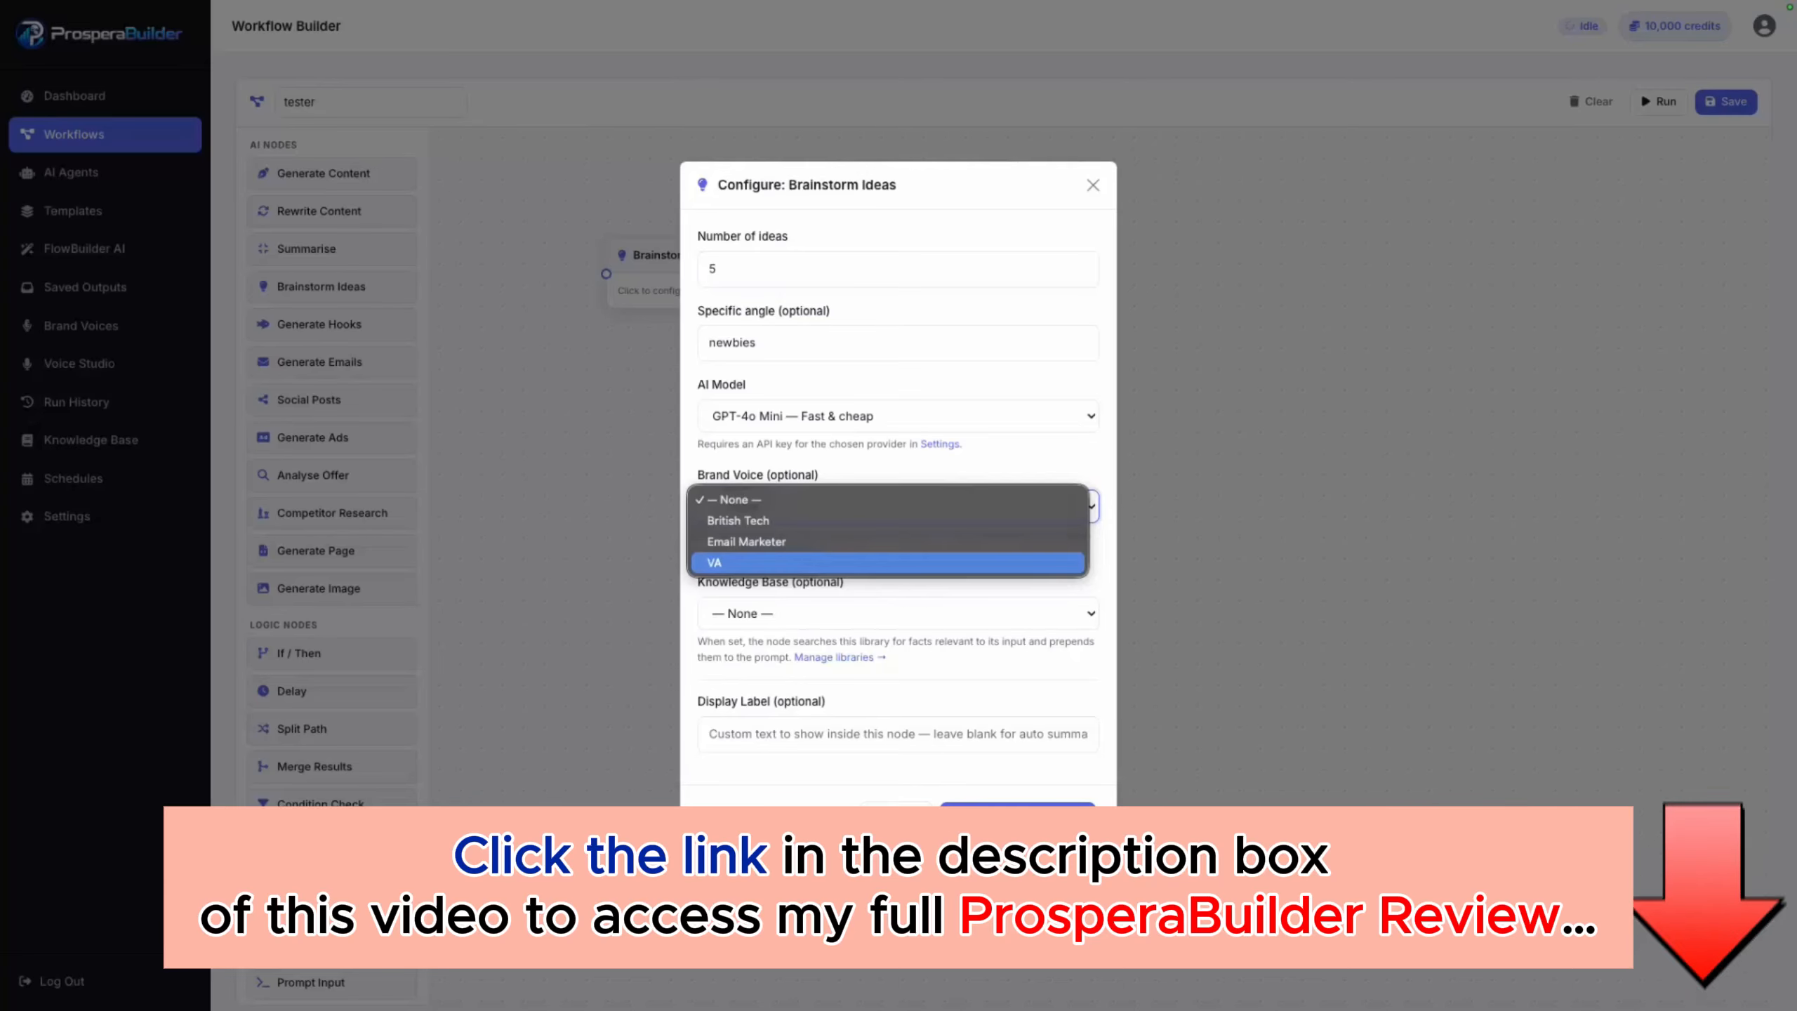
key("Up")
key("Up")
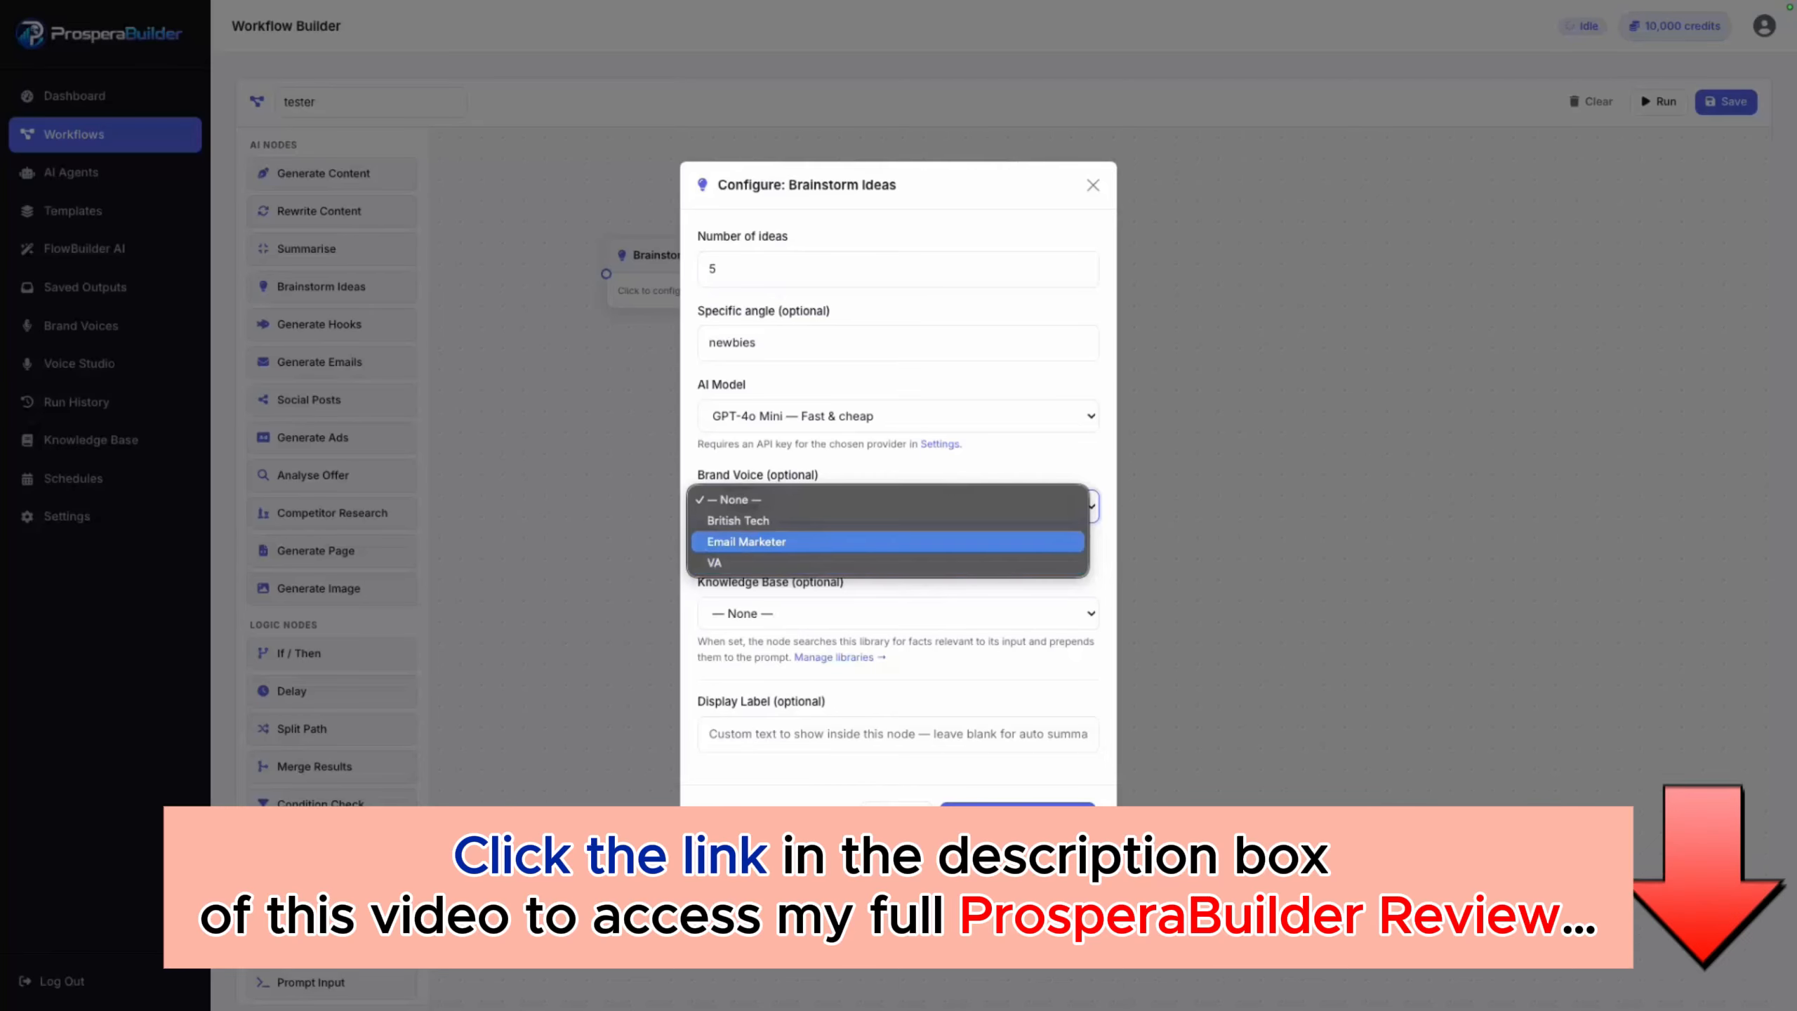
key("Return")
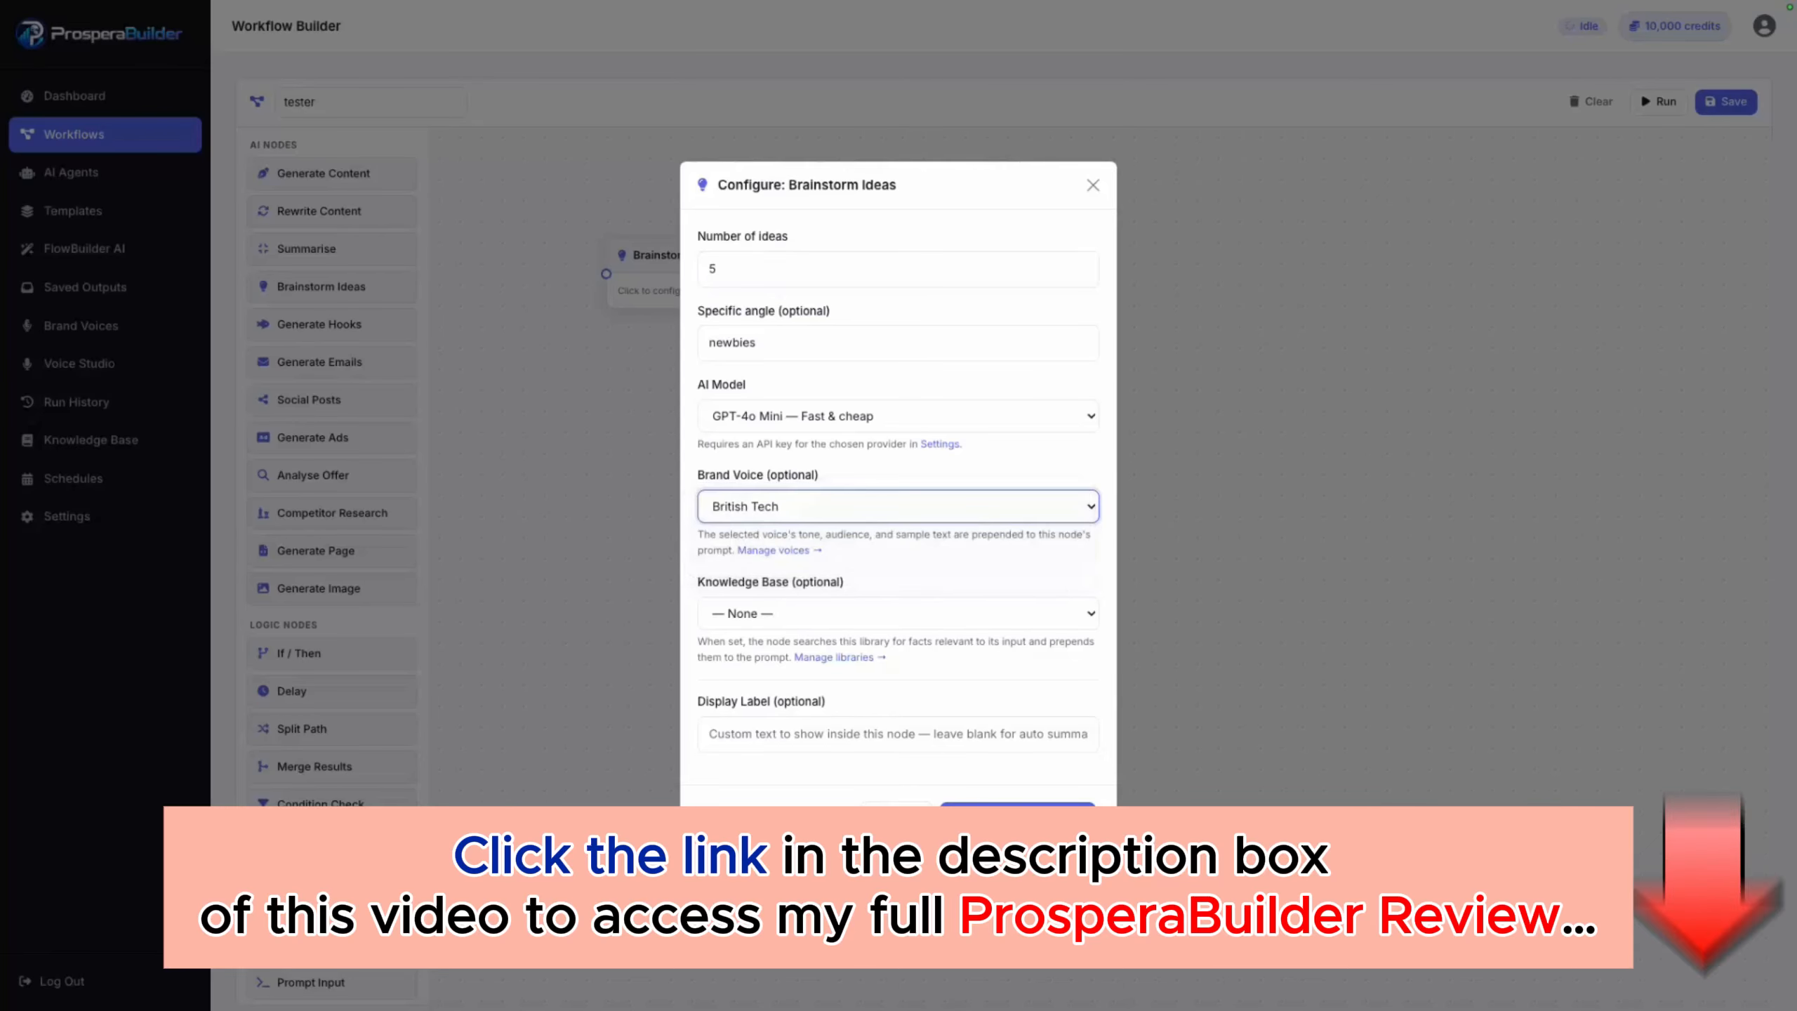
left_click(897, 613)
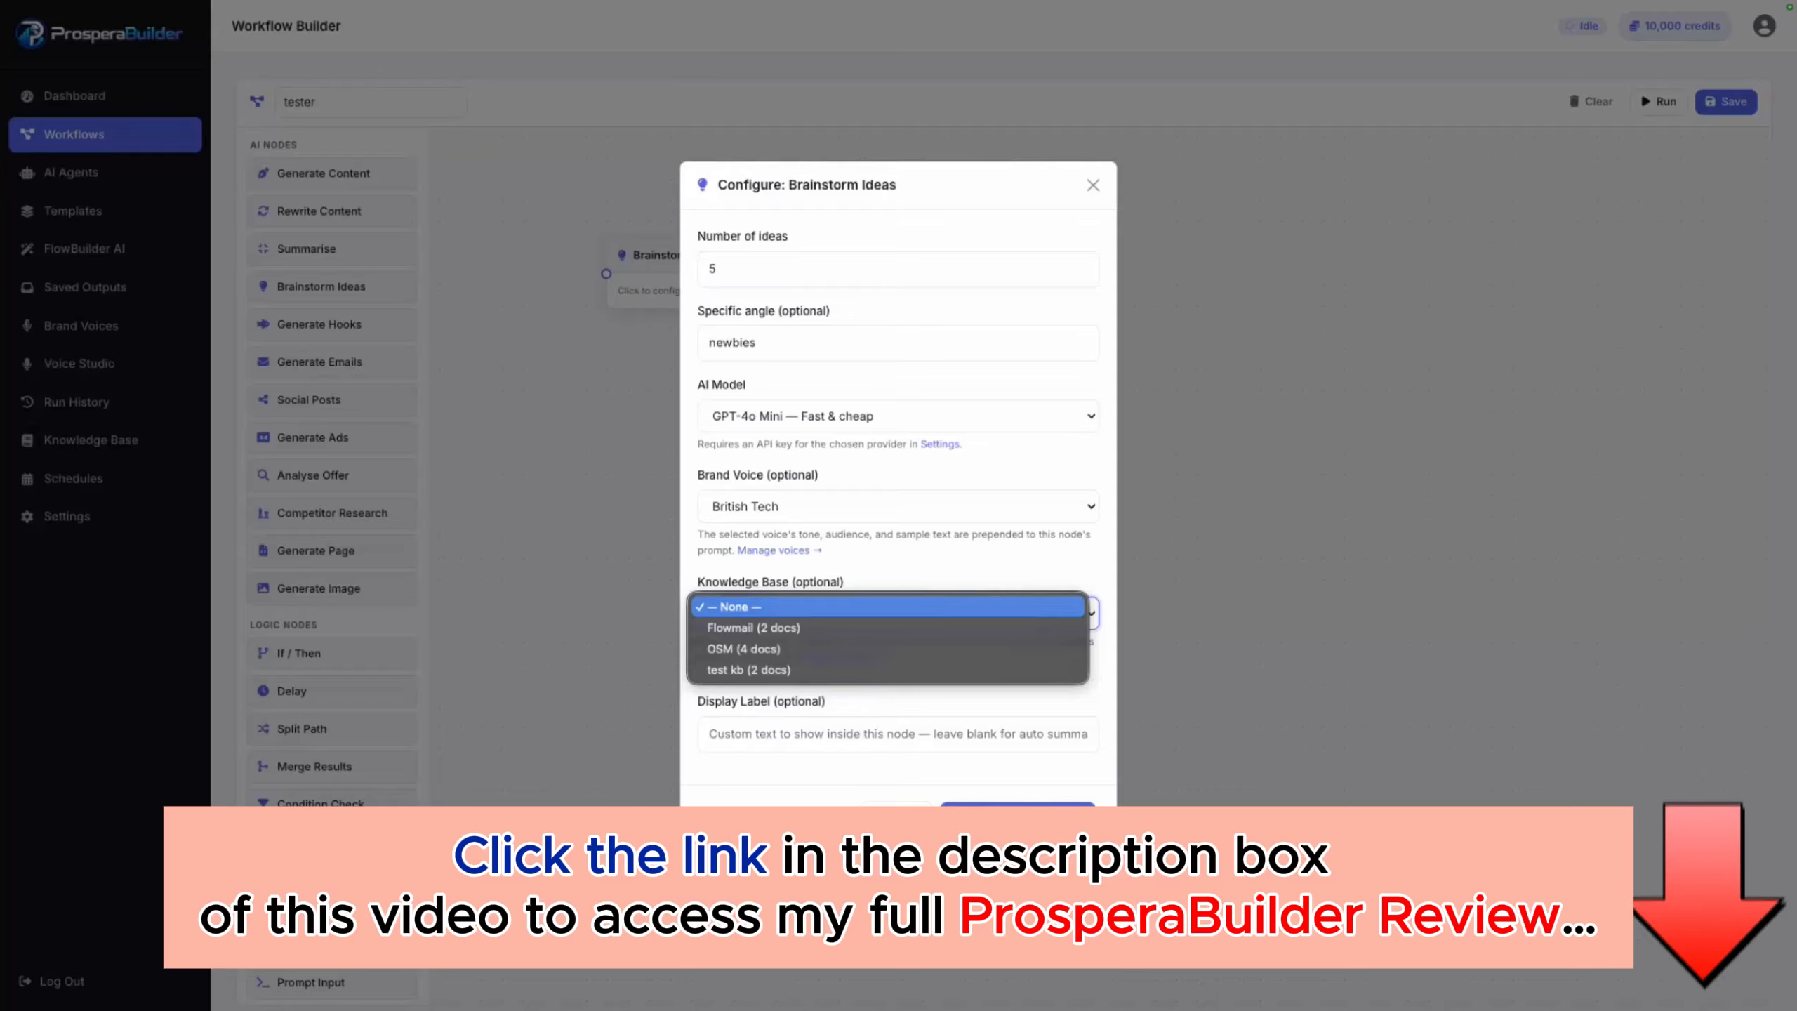
left_click(842, 648)
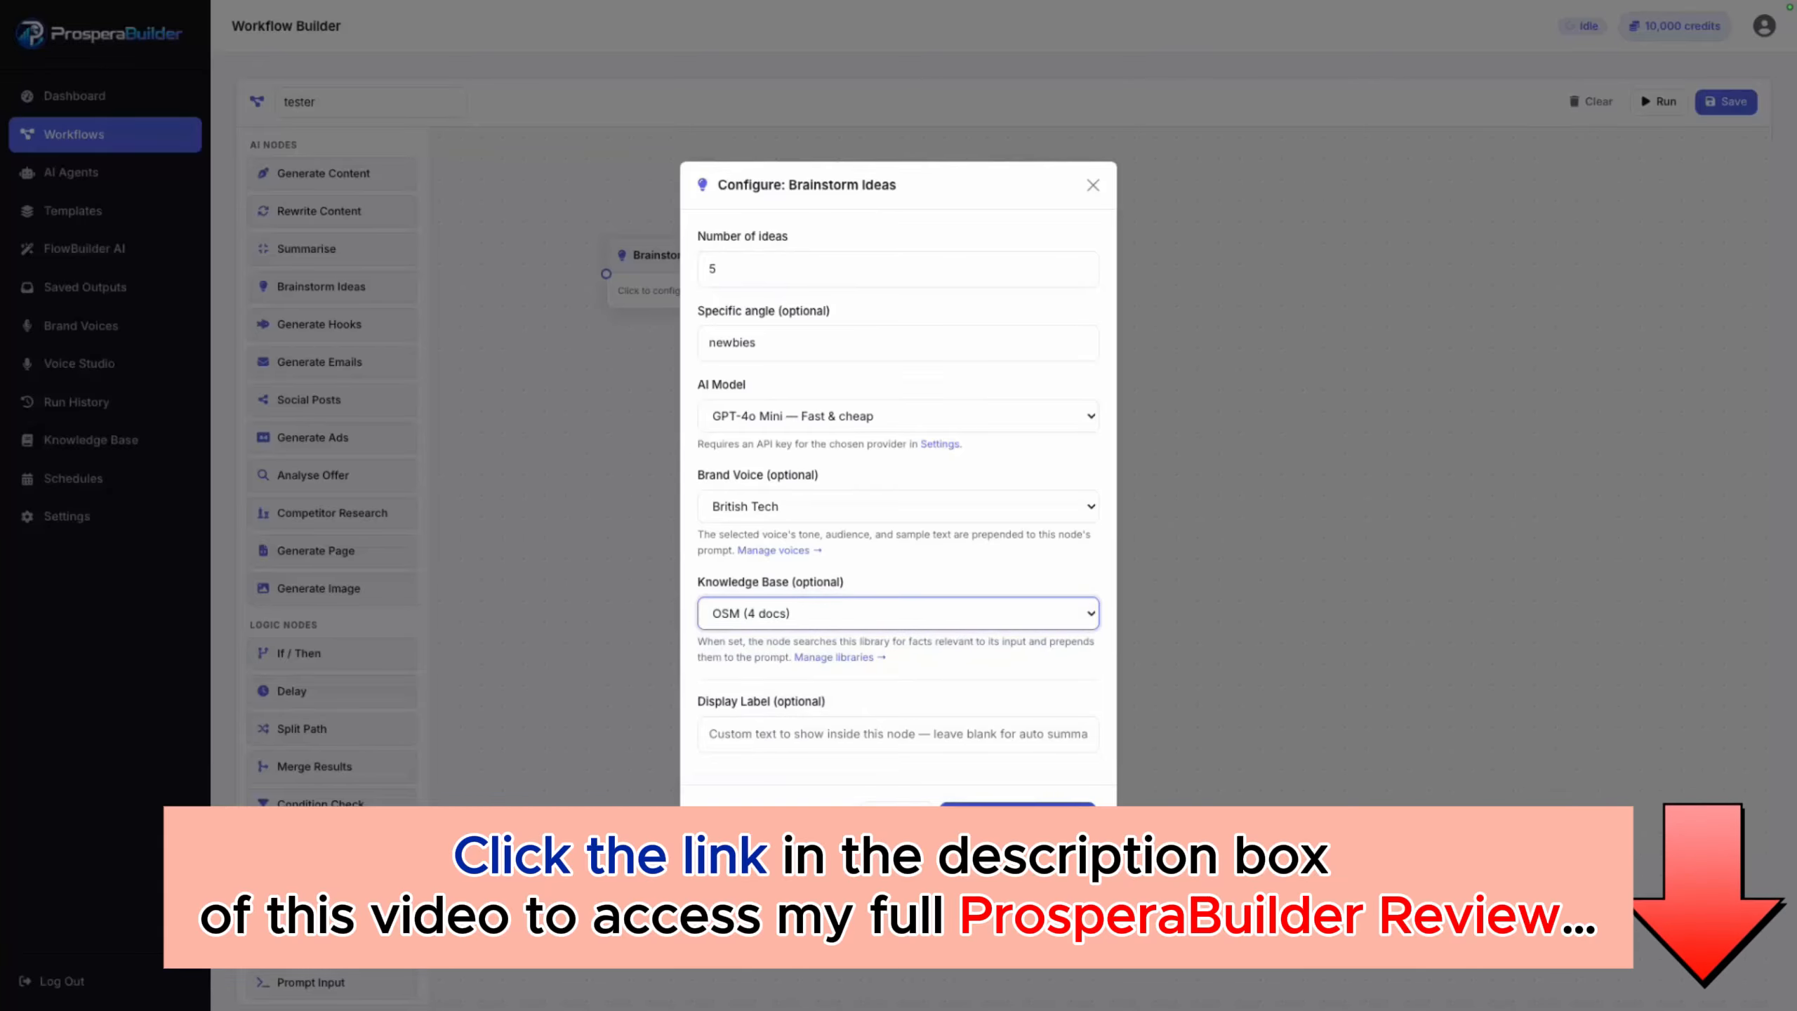
left_click(1017, 819)
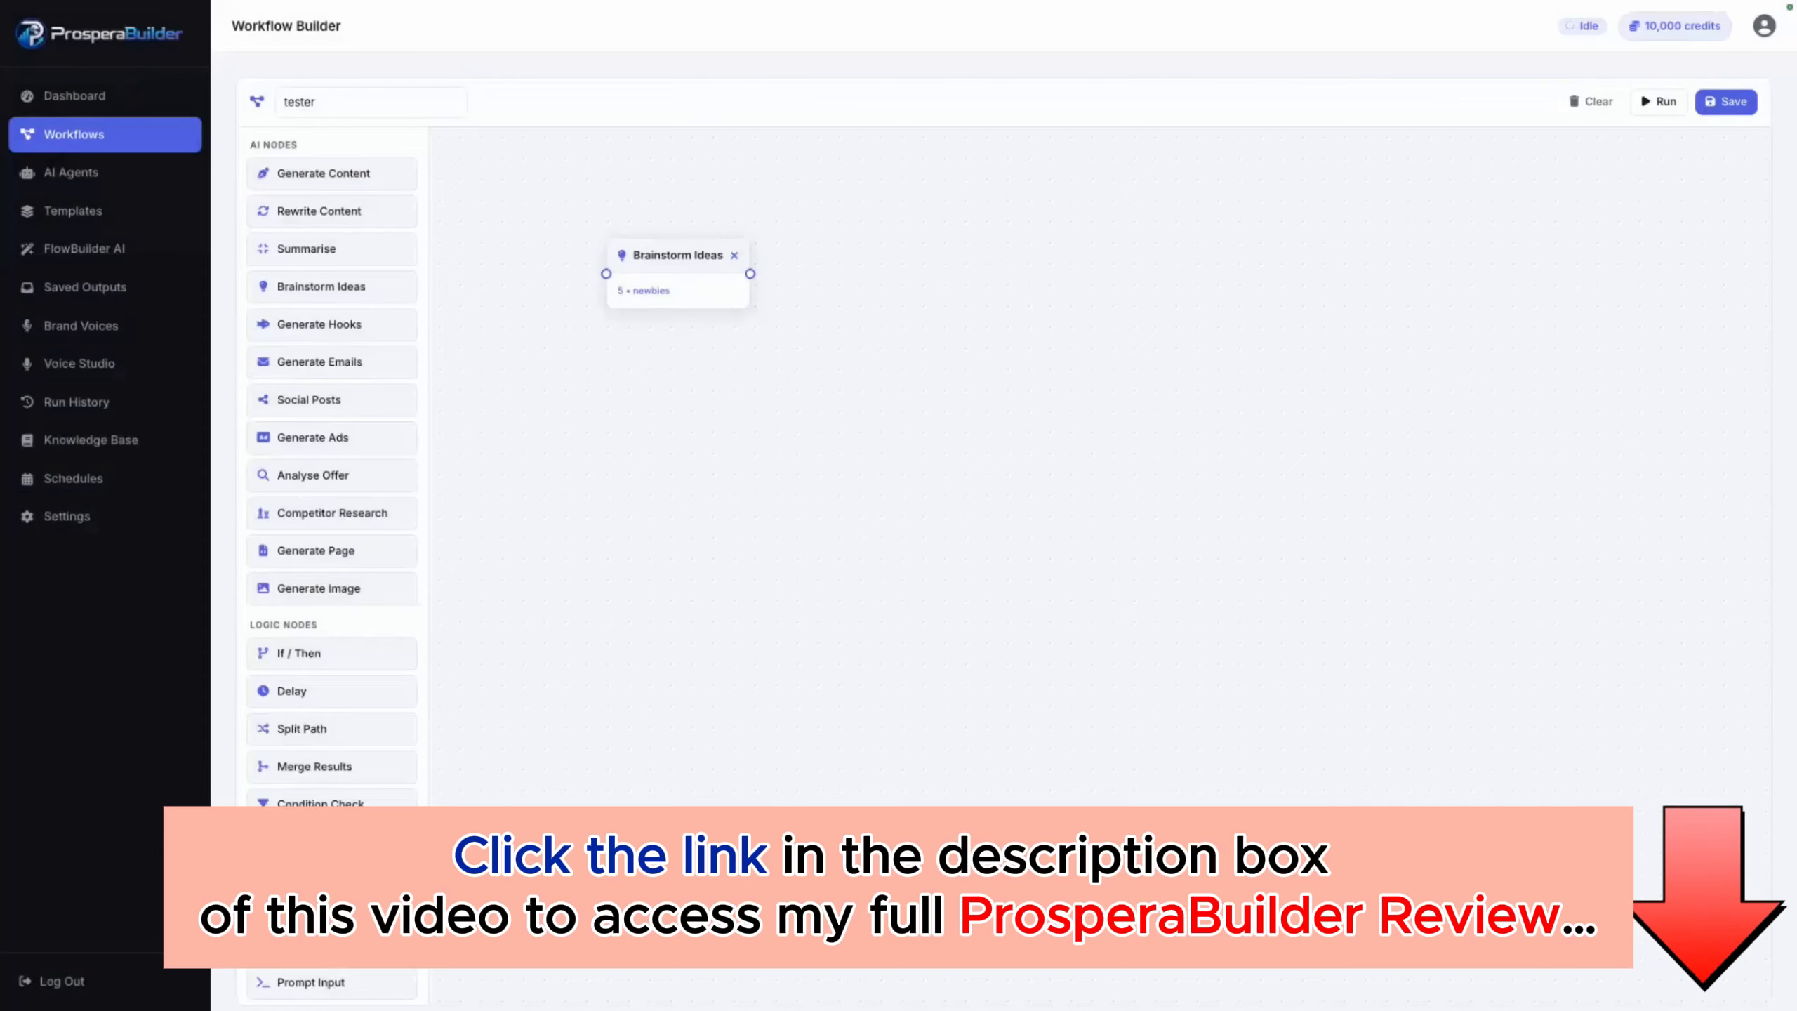
Step: Move the Brainstorm Ideas node lower and connect its output to a new Generate Ads node placed above and to its right
left_click_drag(665, 276, 661, 448)
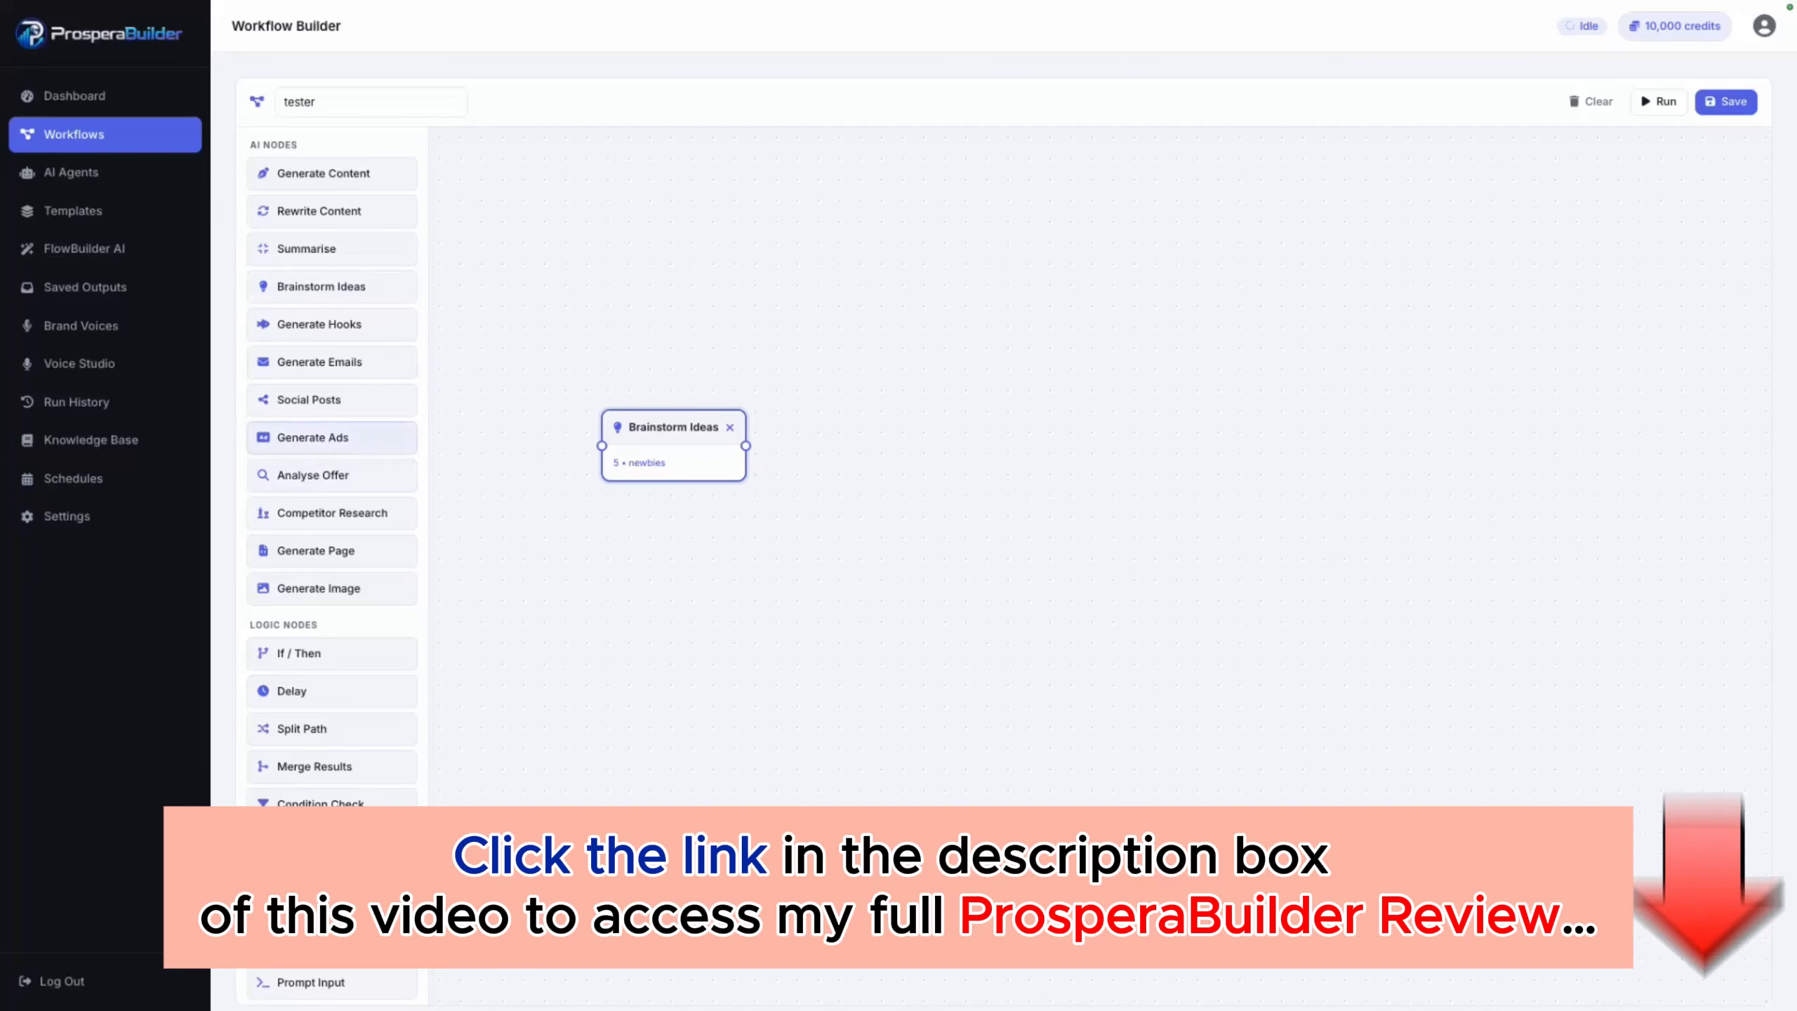
left_click_drag(311, 438, 950, 458)
mouse_move(746, 446)
left_mouse_down()
mouse_move(880, 459)
mouse_move(944, 371)
mouse_move(942, 301)
left_mouse_up()
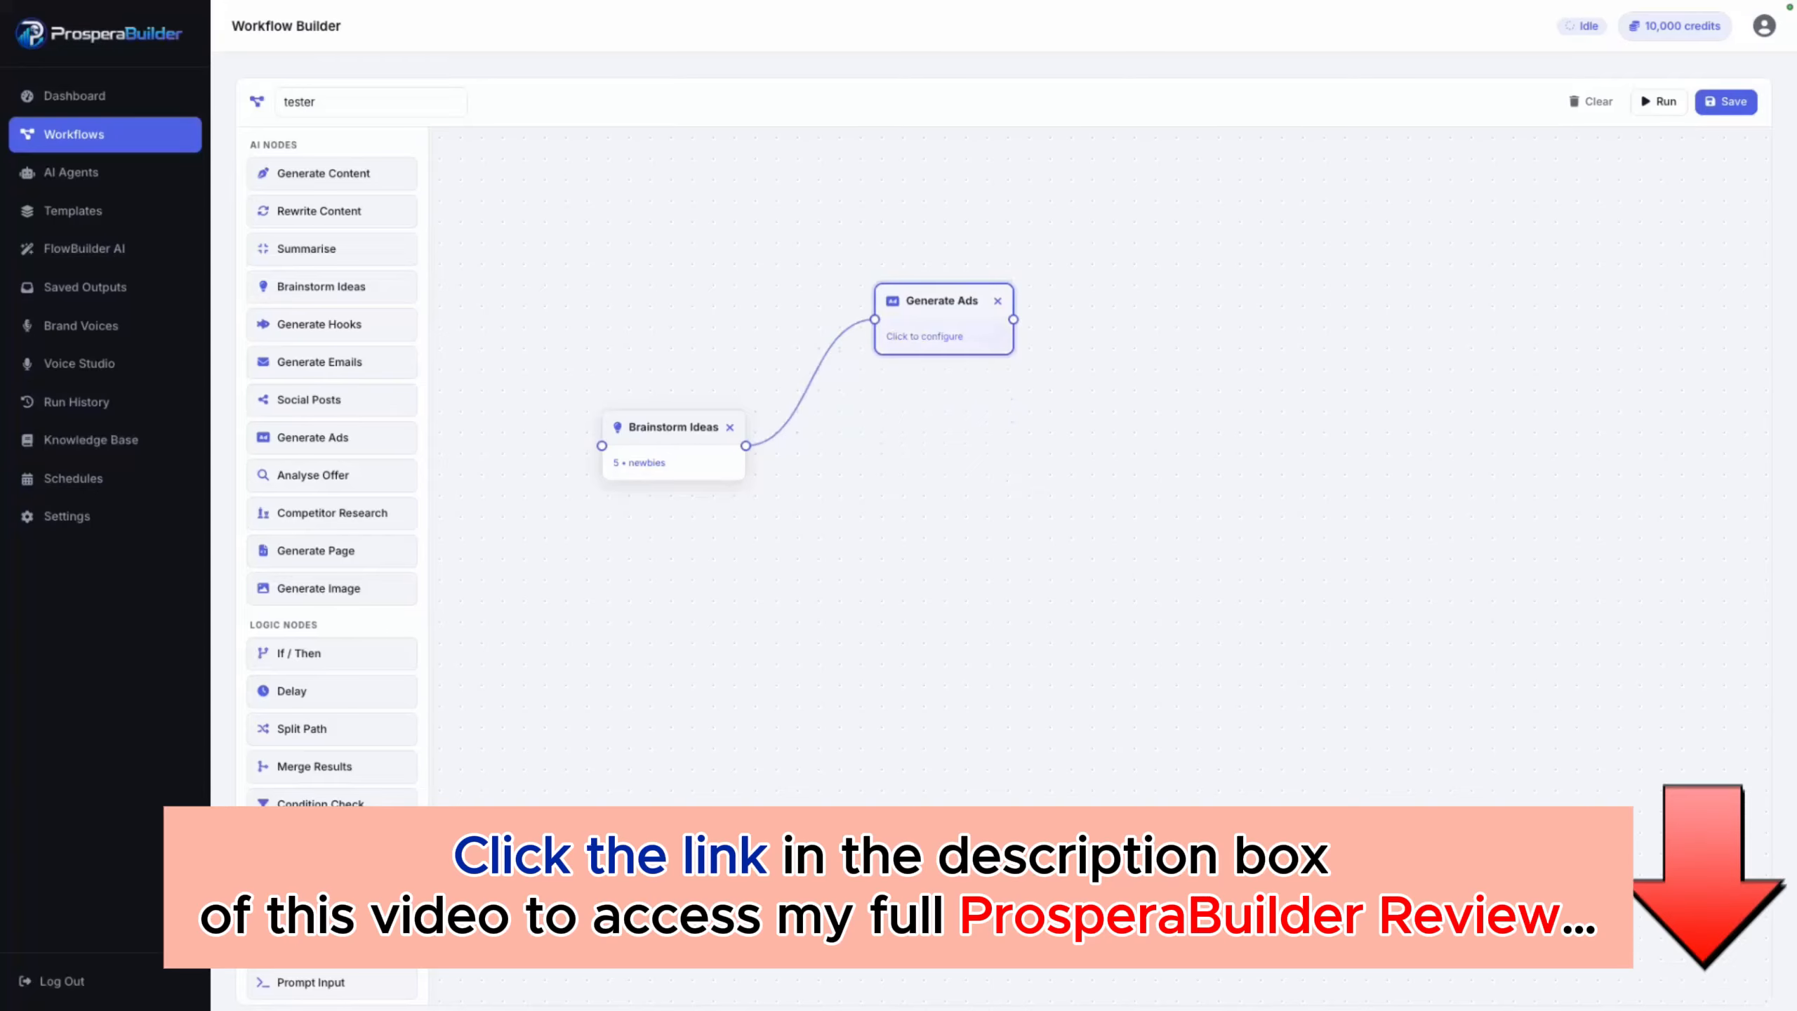
Step: Configure the Generate Ads node for the Facebook/Instagram platform with 3 variations and the GPT-4o Mini model
left_click(942, 319)
left_click(897, 270)
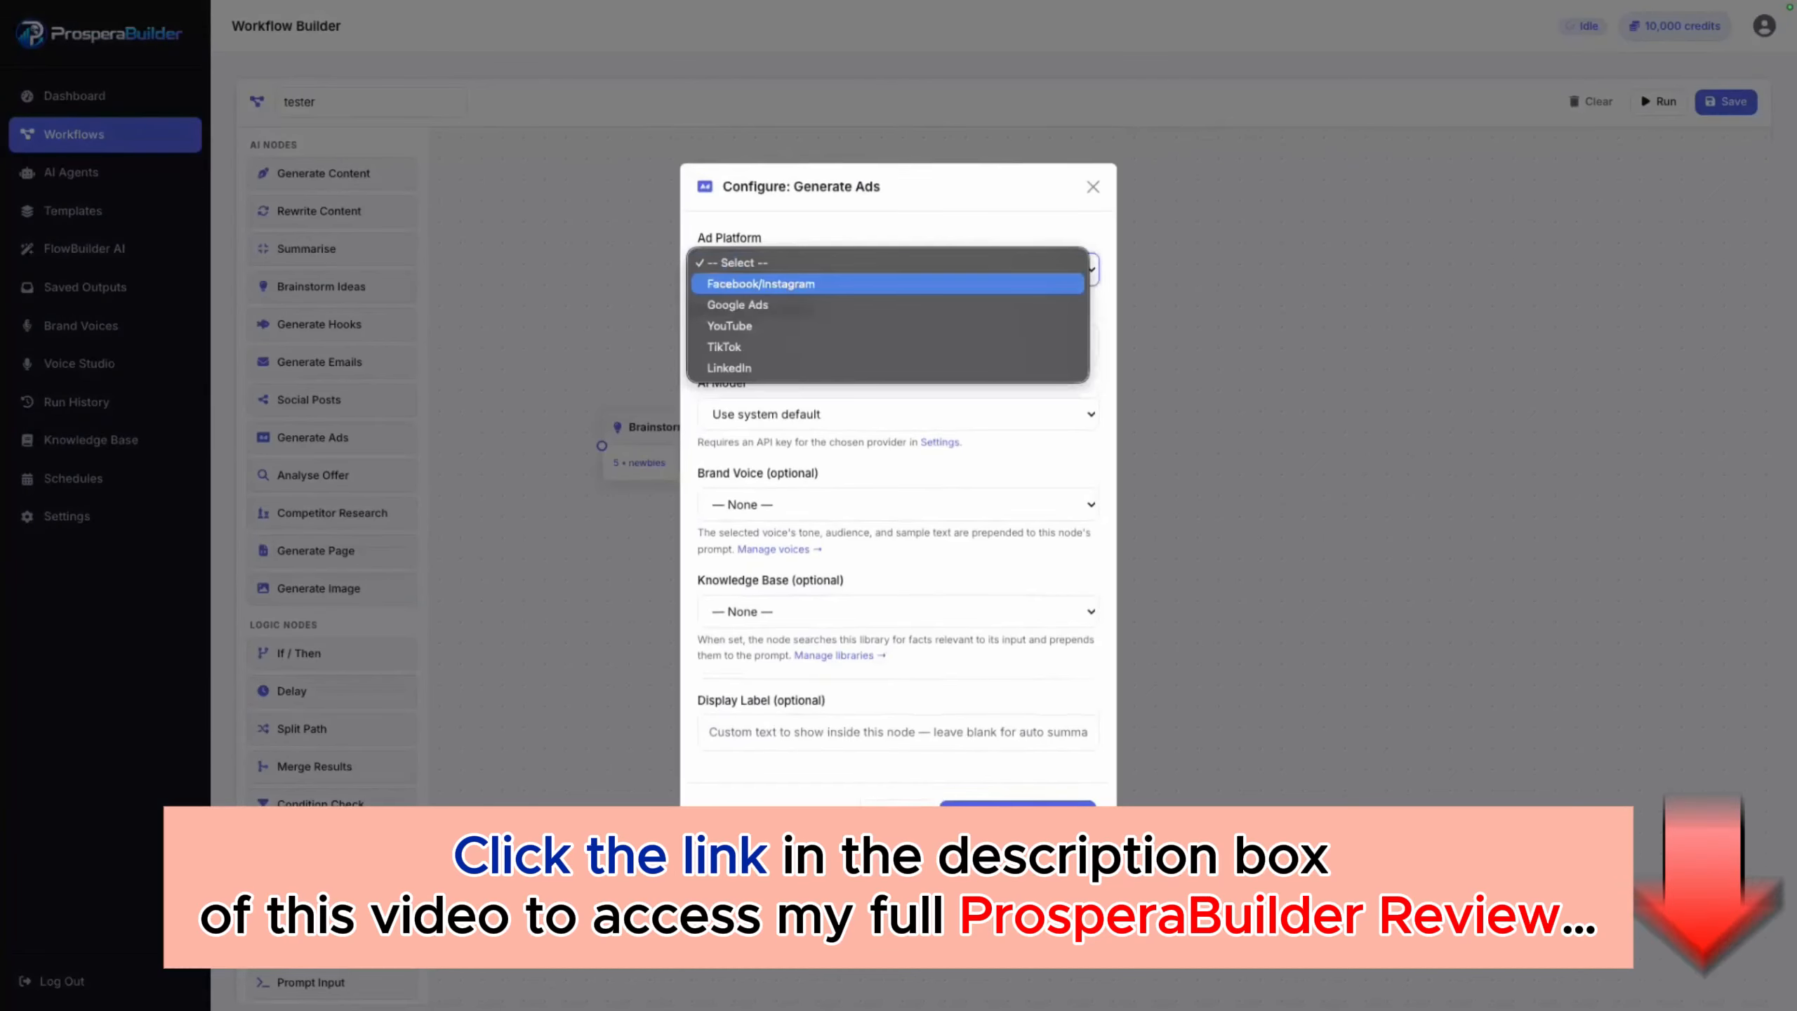
left_click(888, 283)
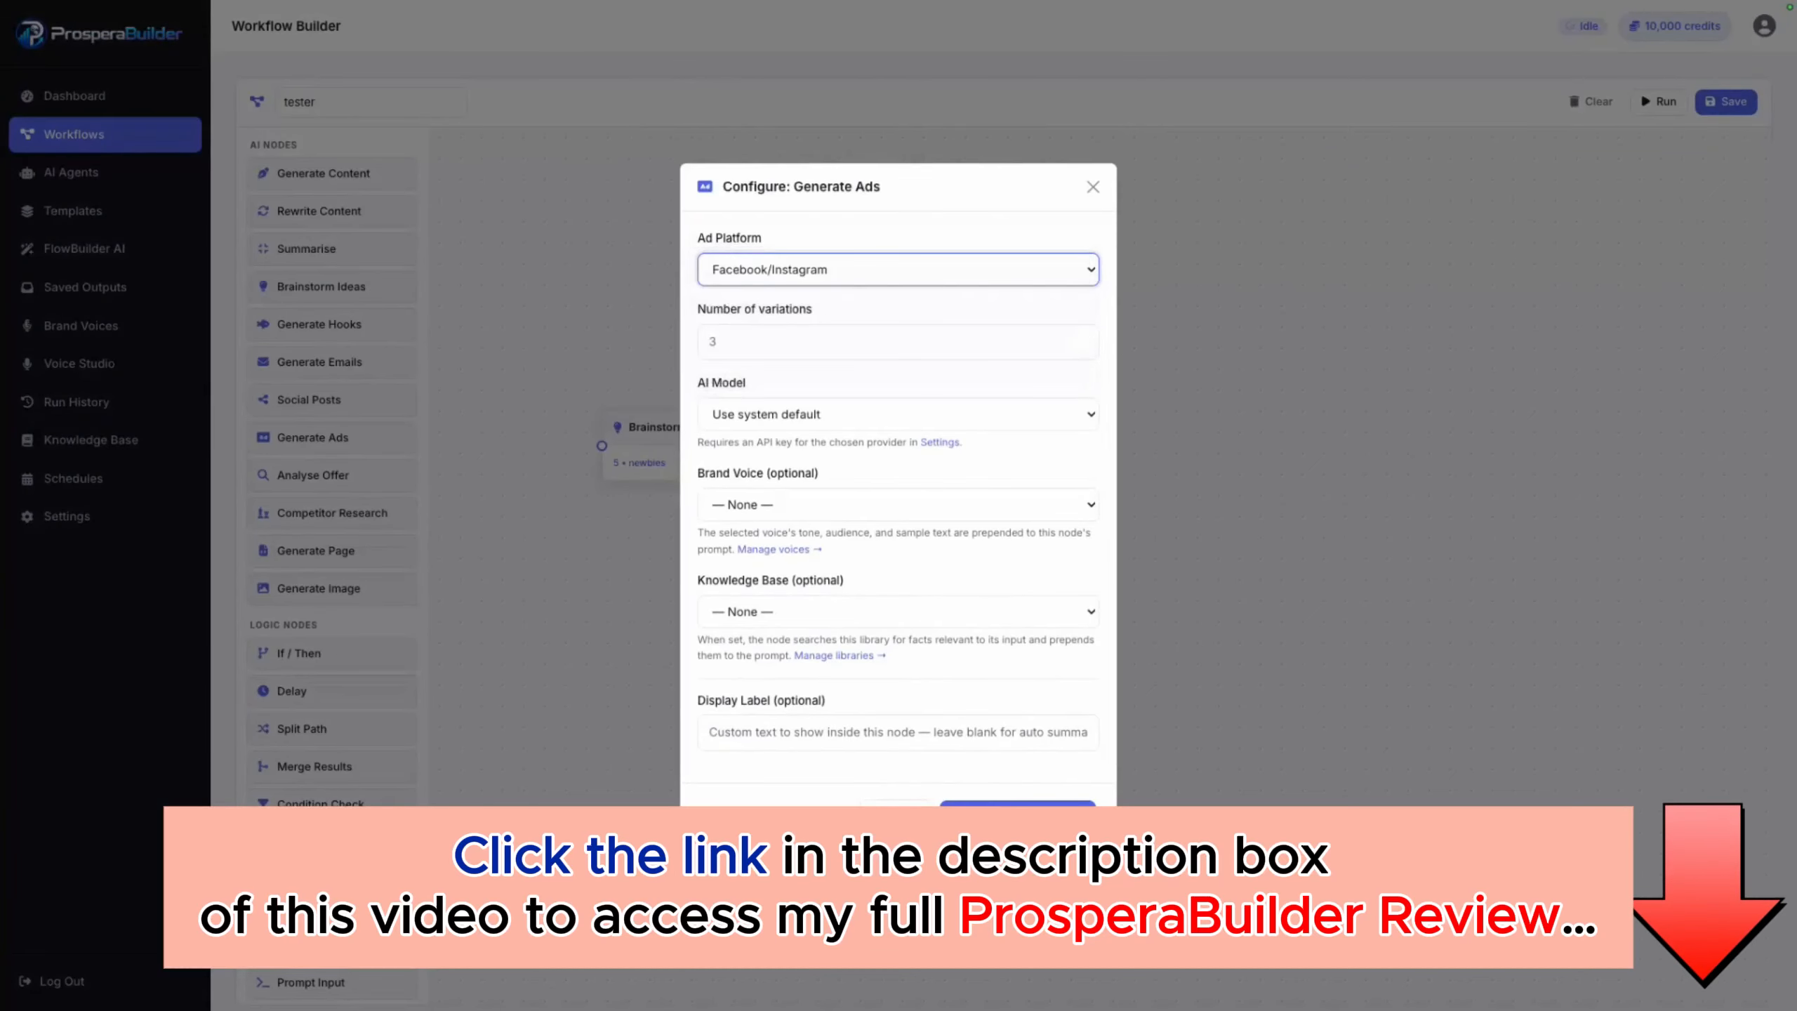
left_click(869, 342)
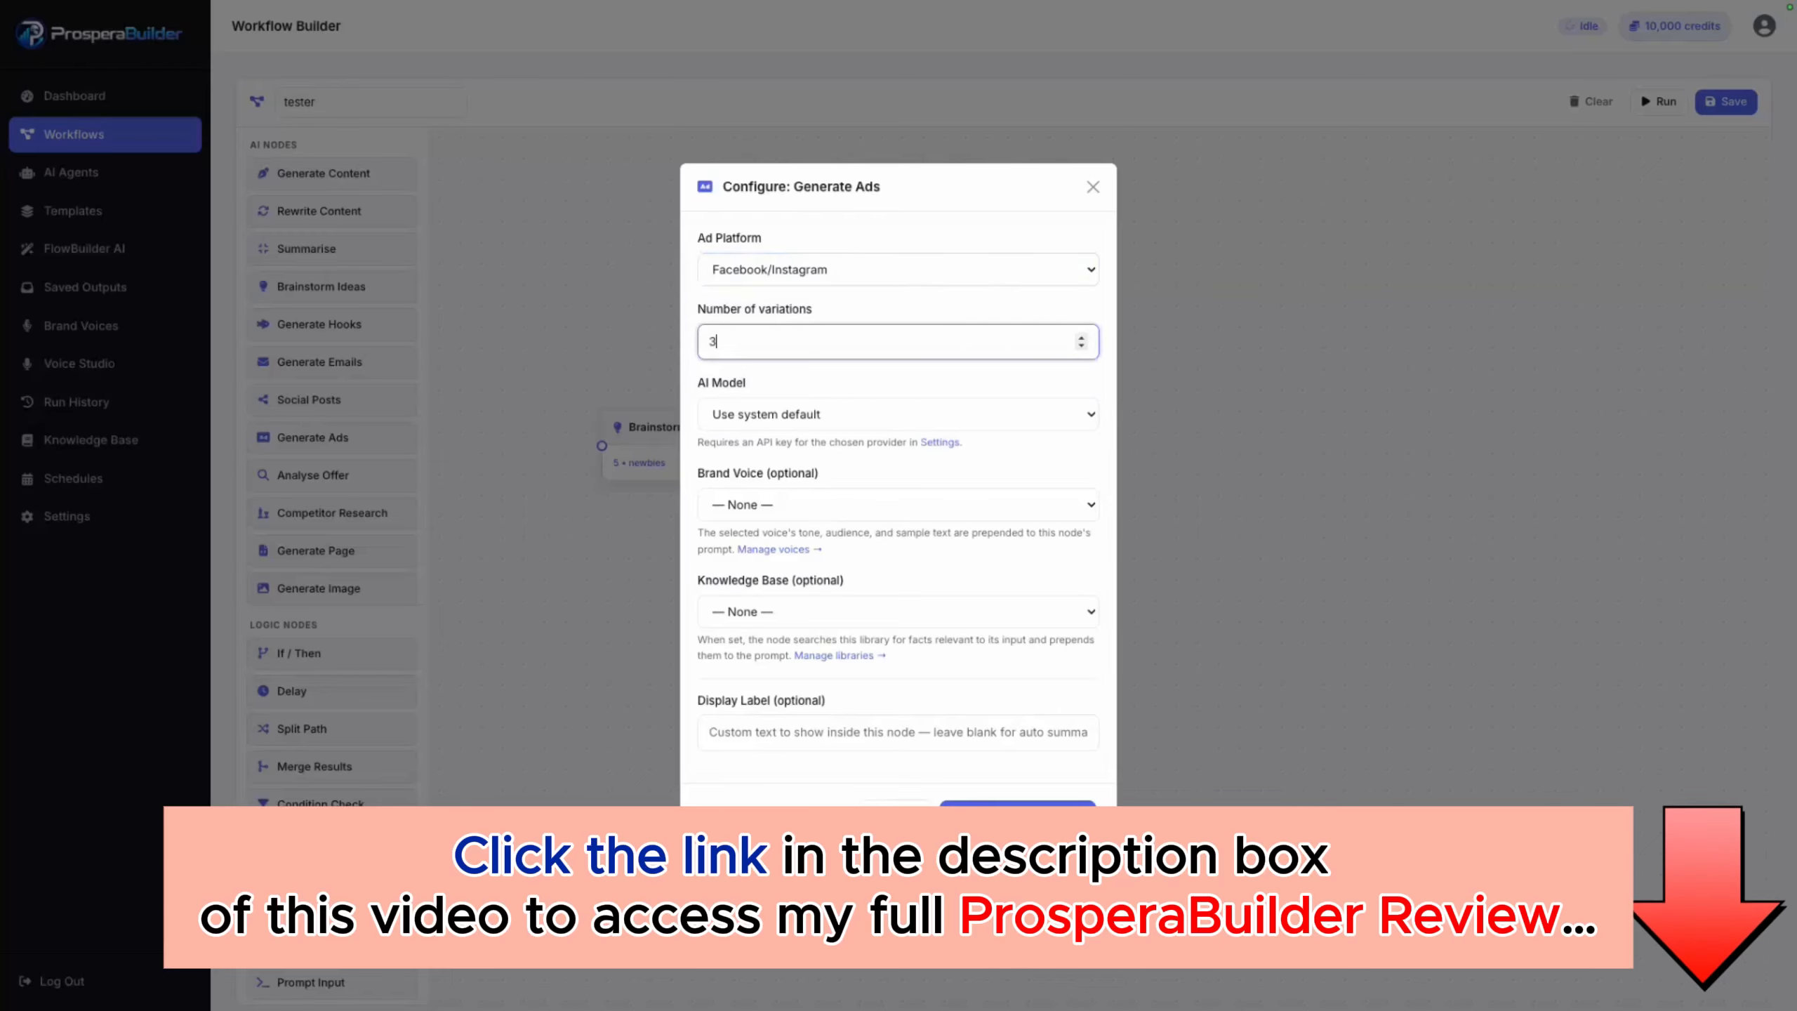
left_click(897, 414)
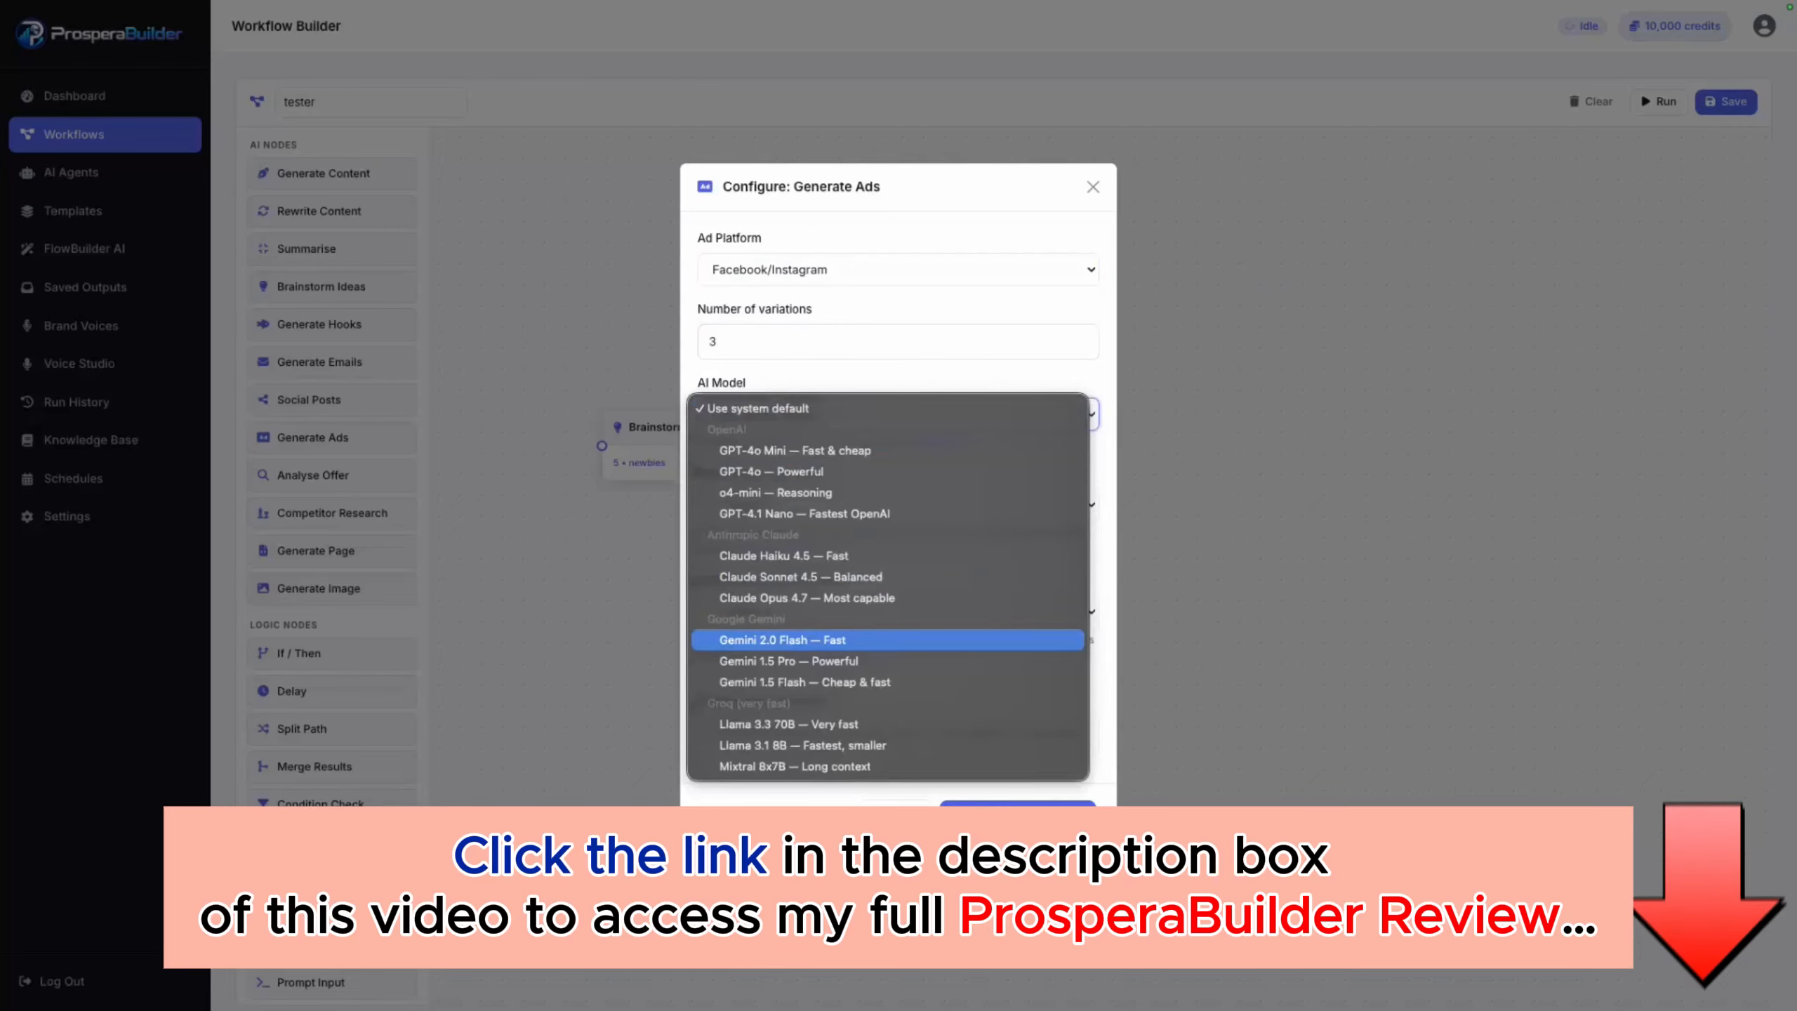
left_click(795, 450)
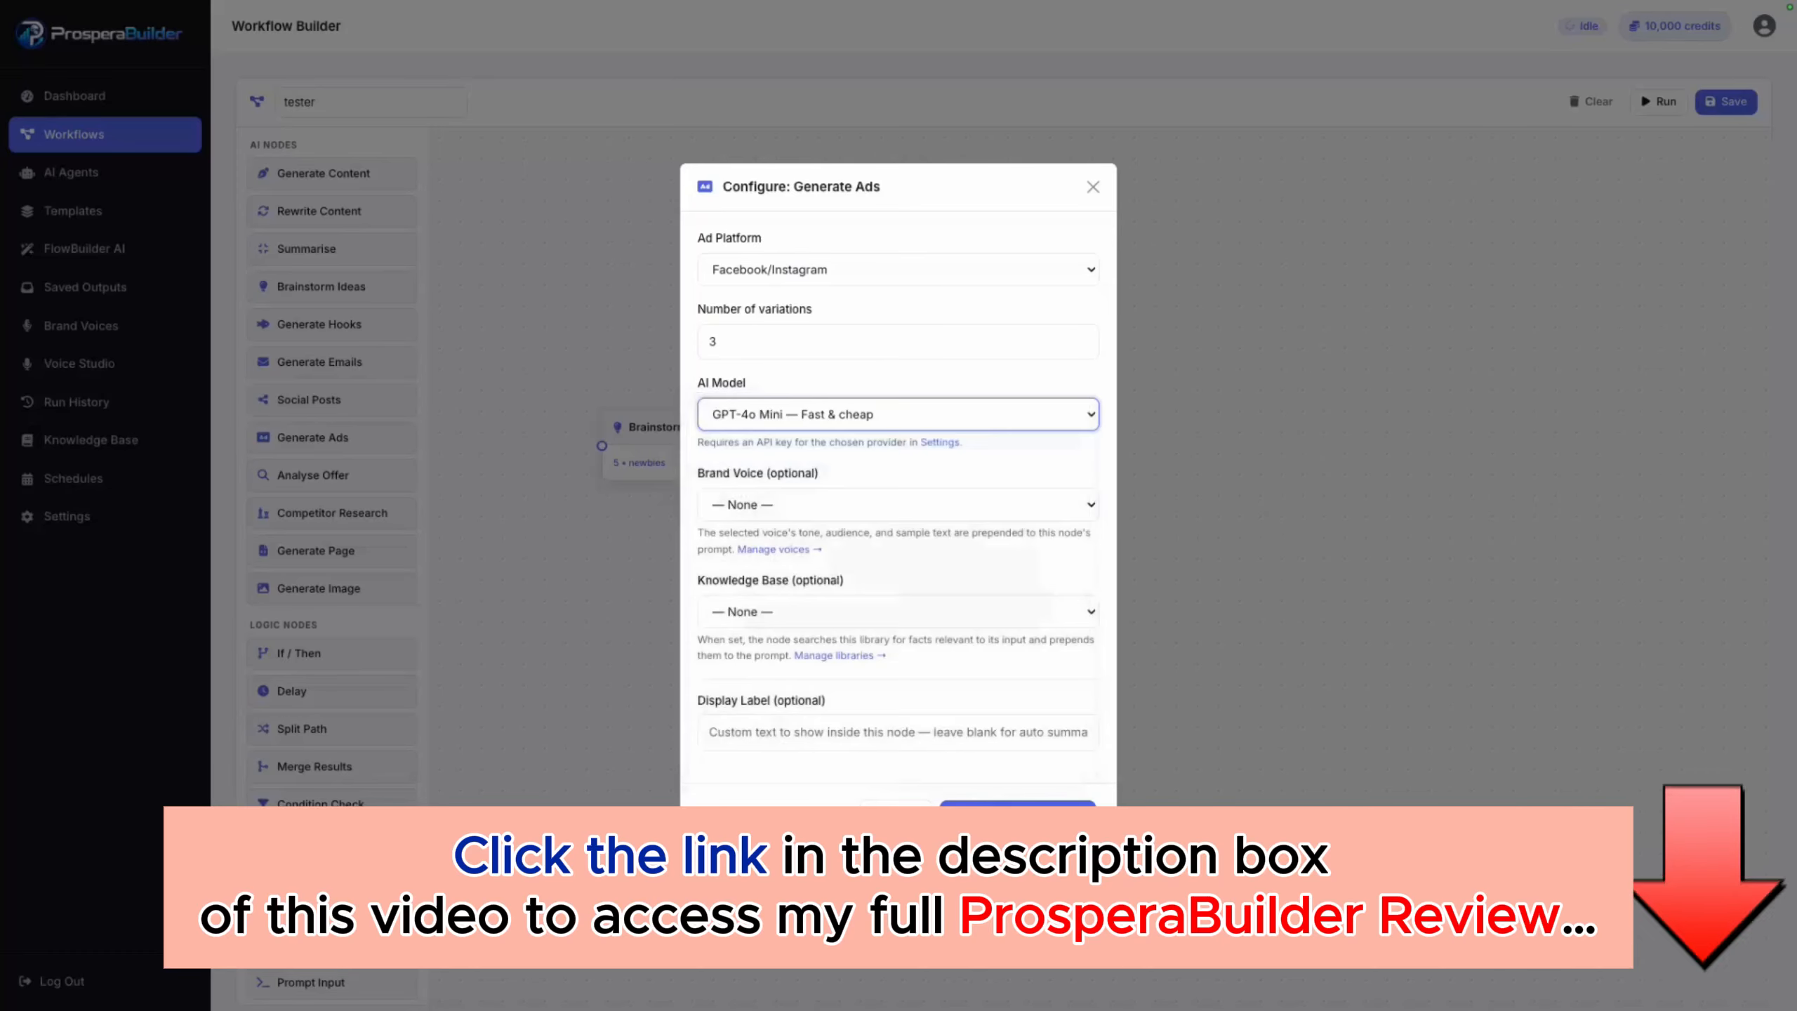
Step: Set the Generate Ads node's brand voice to British Tech and knowledge base to OSM, and save its configuration
left_click(897, 504)
left_click(737, 519)
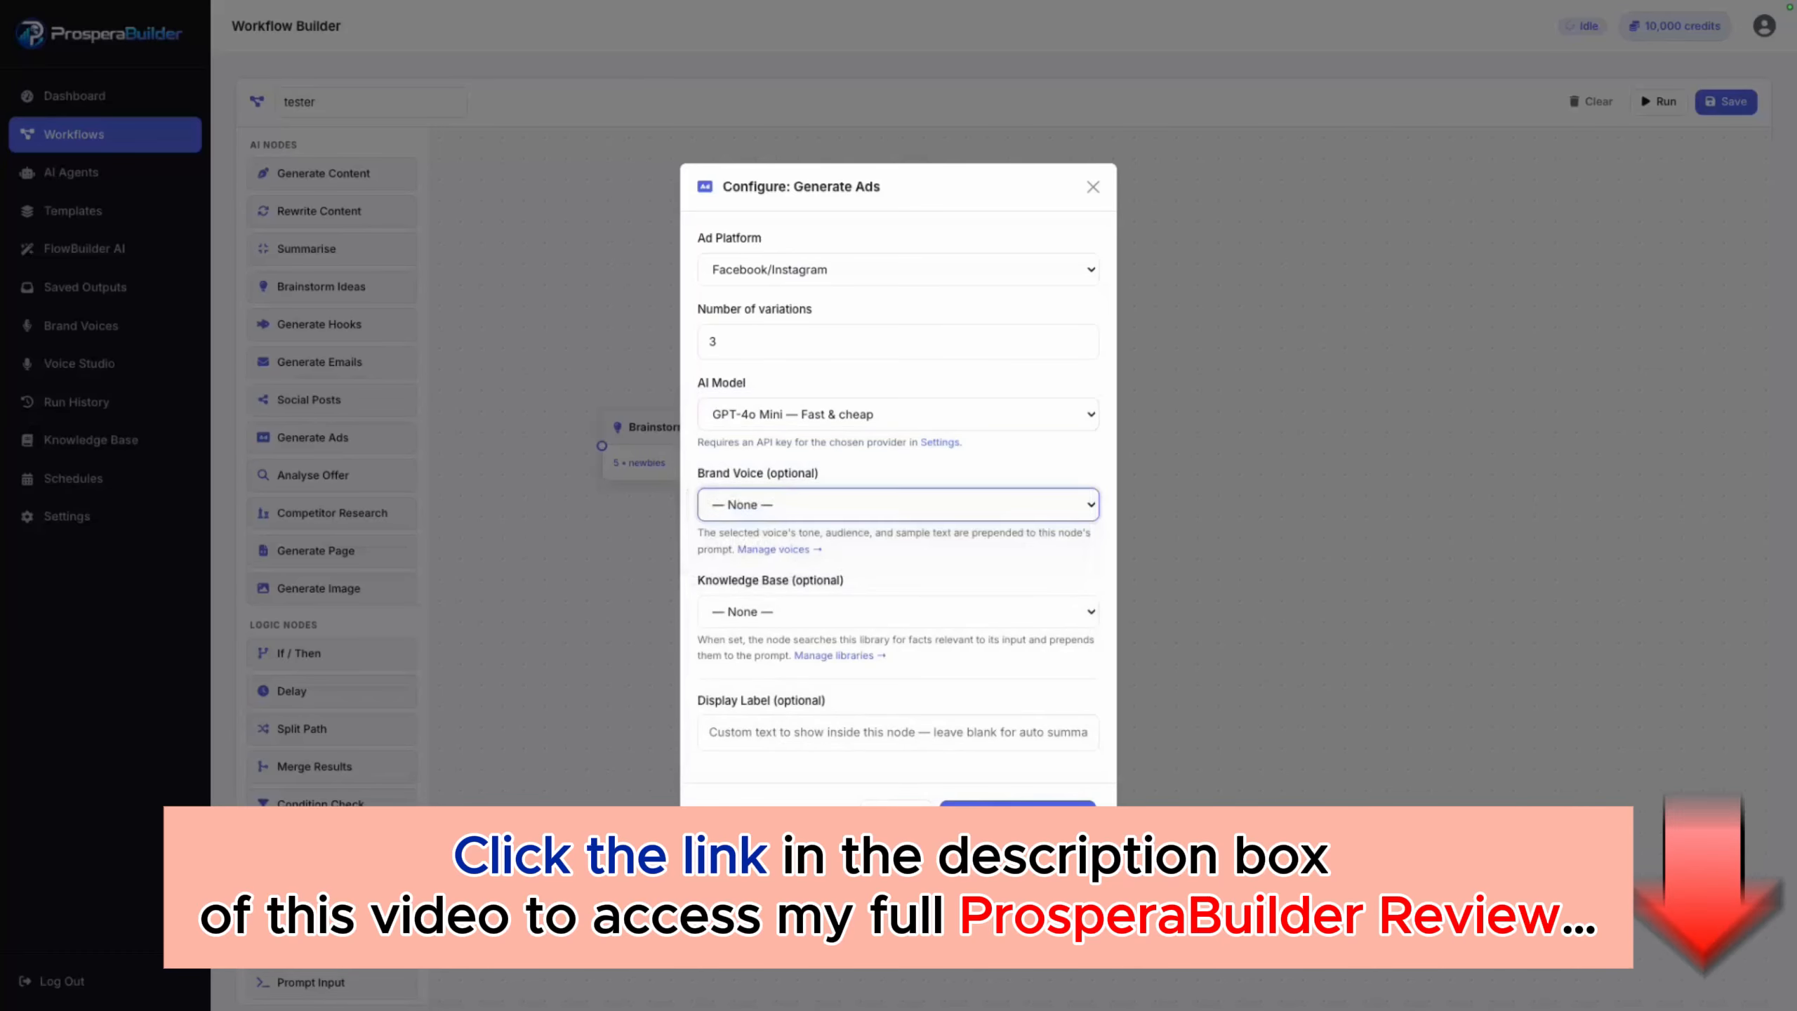
left_click(897, 611)
left_click(743, 647)
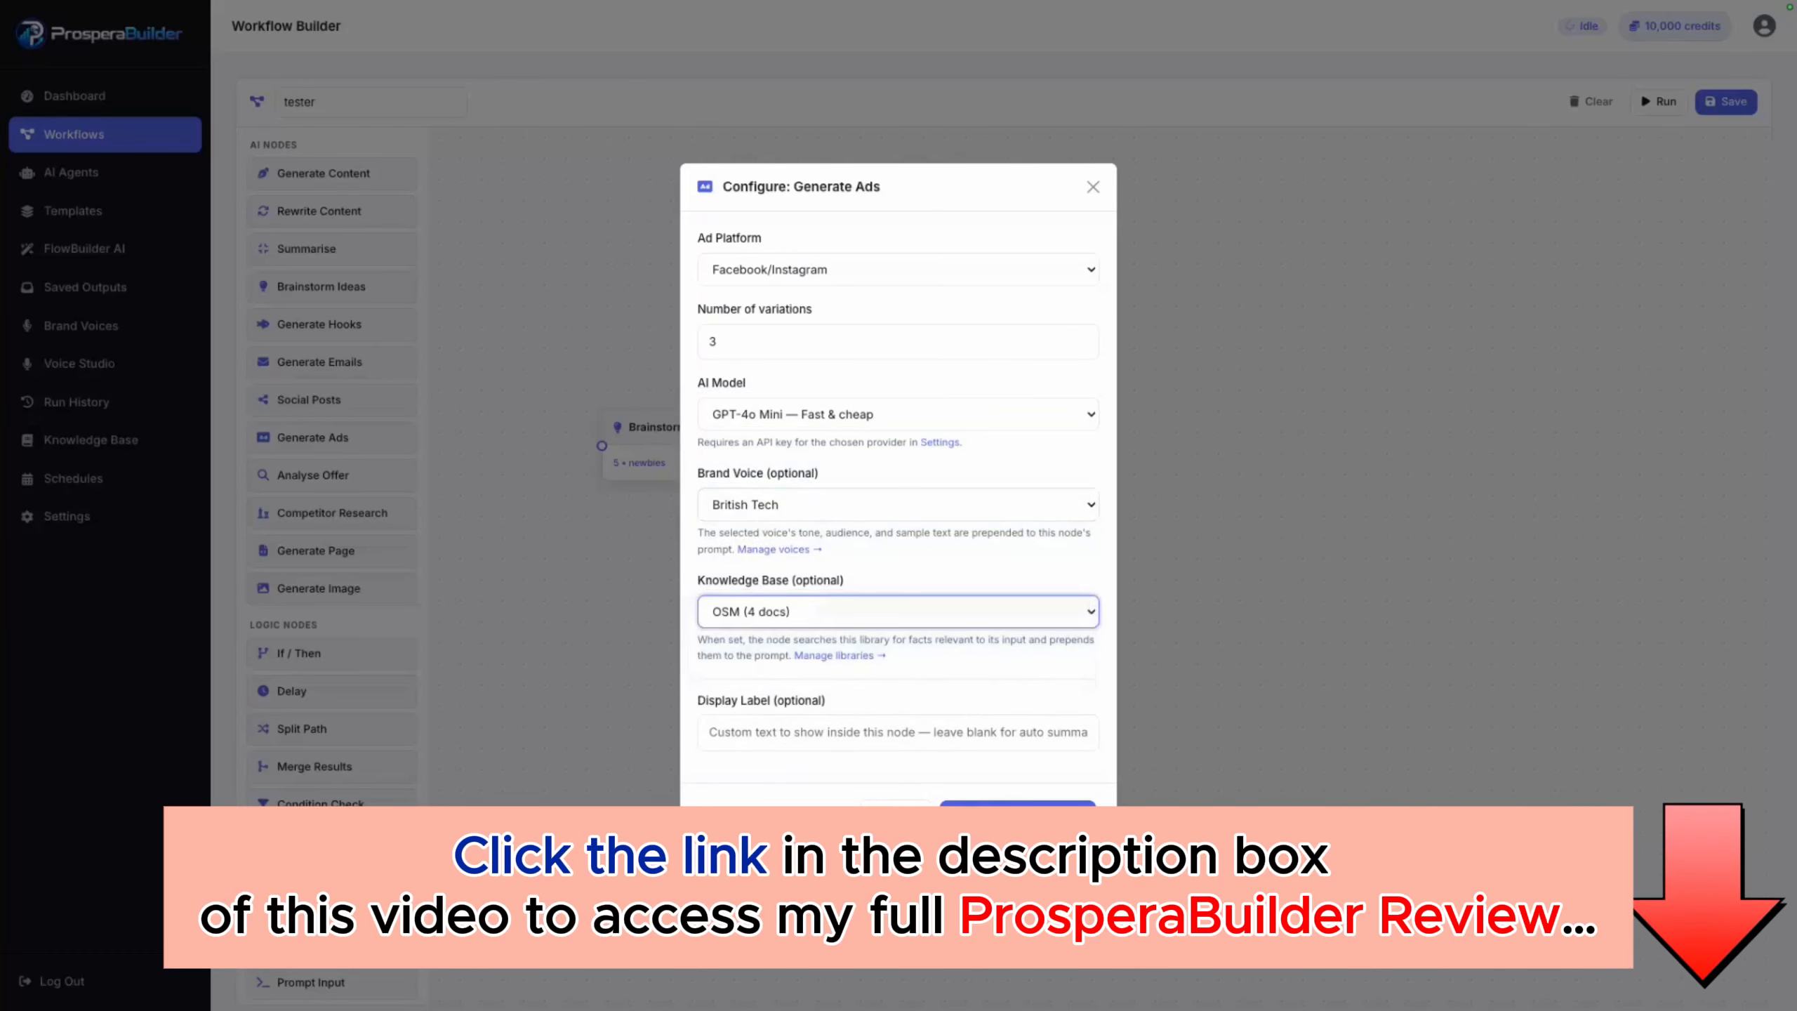
left_click(1016, 814)
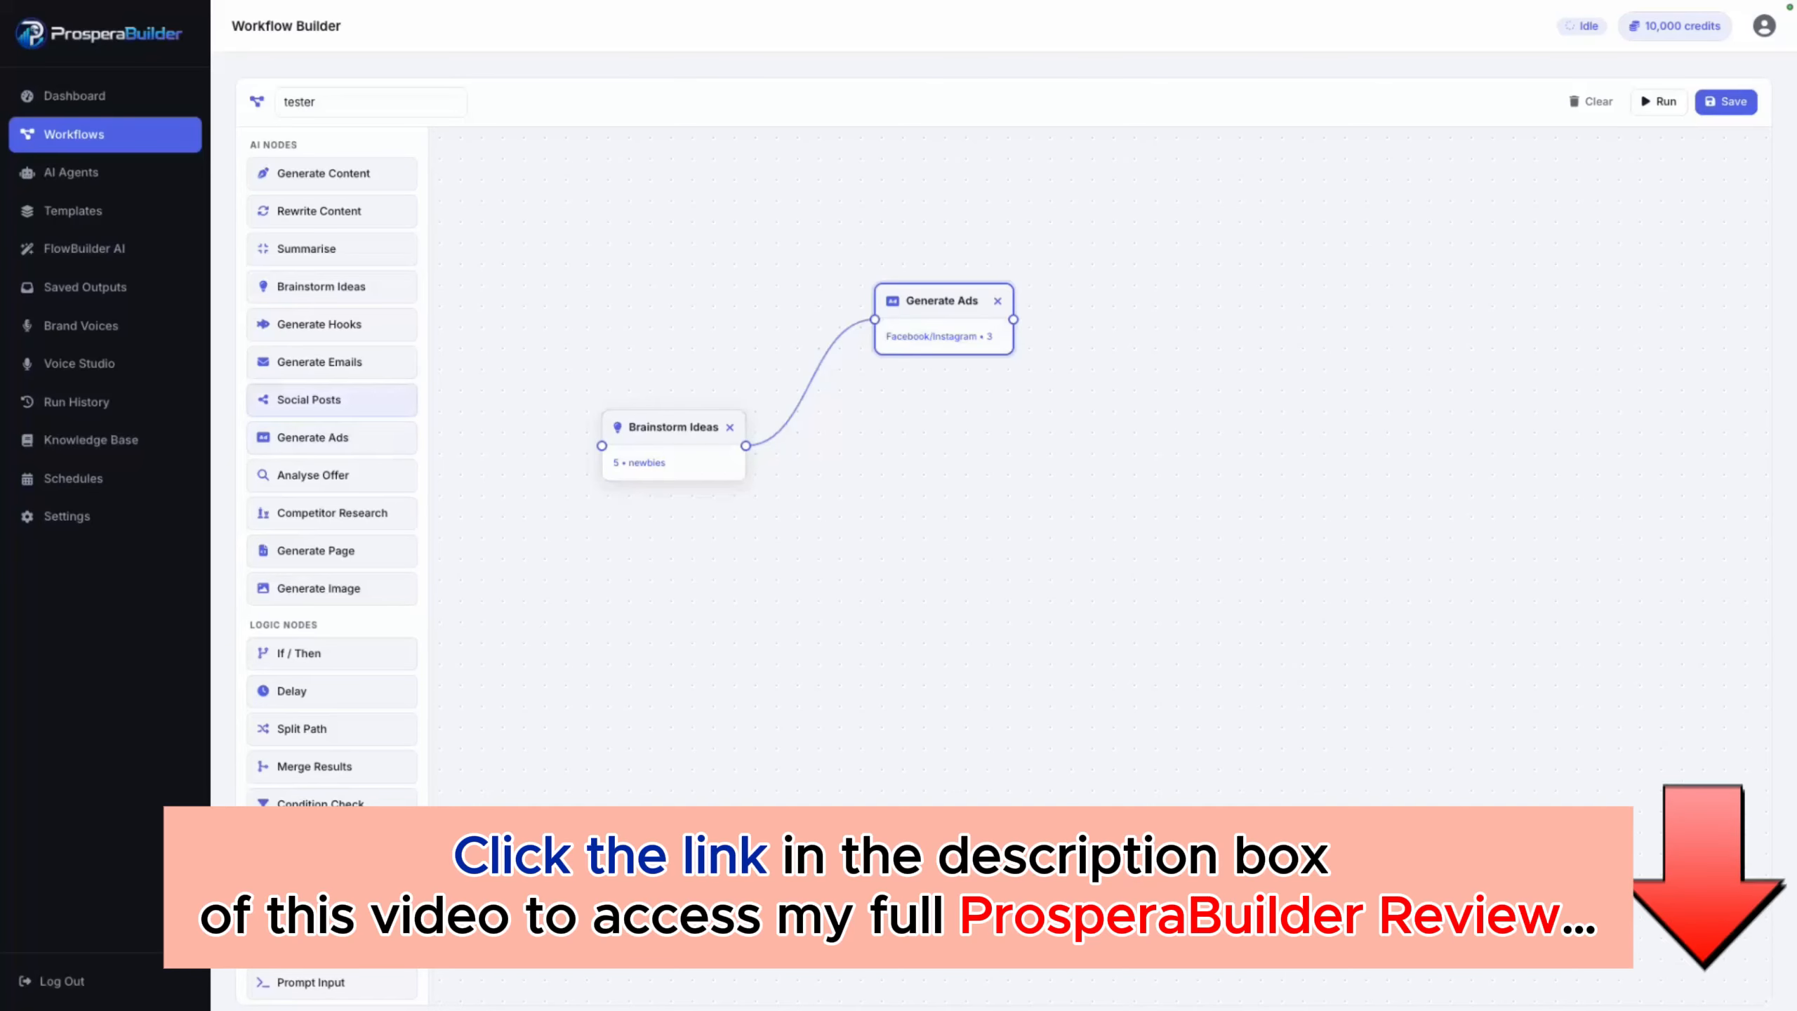
Step: Connect Brainstorm Ideas to a new Social Posts node below Generate Ads and set it to Instagram, 3 posts and hashtags included
left_click_drag(309, 400, 933, 524)
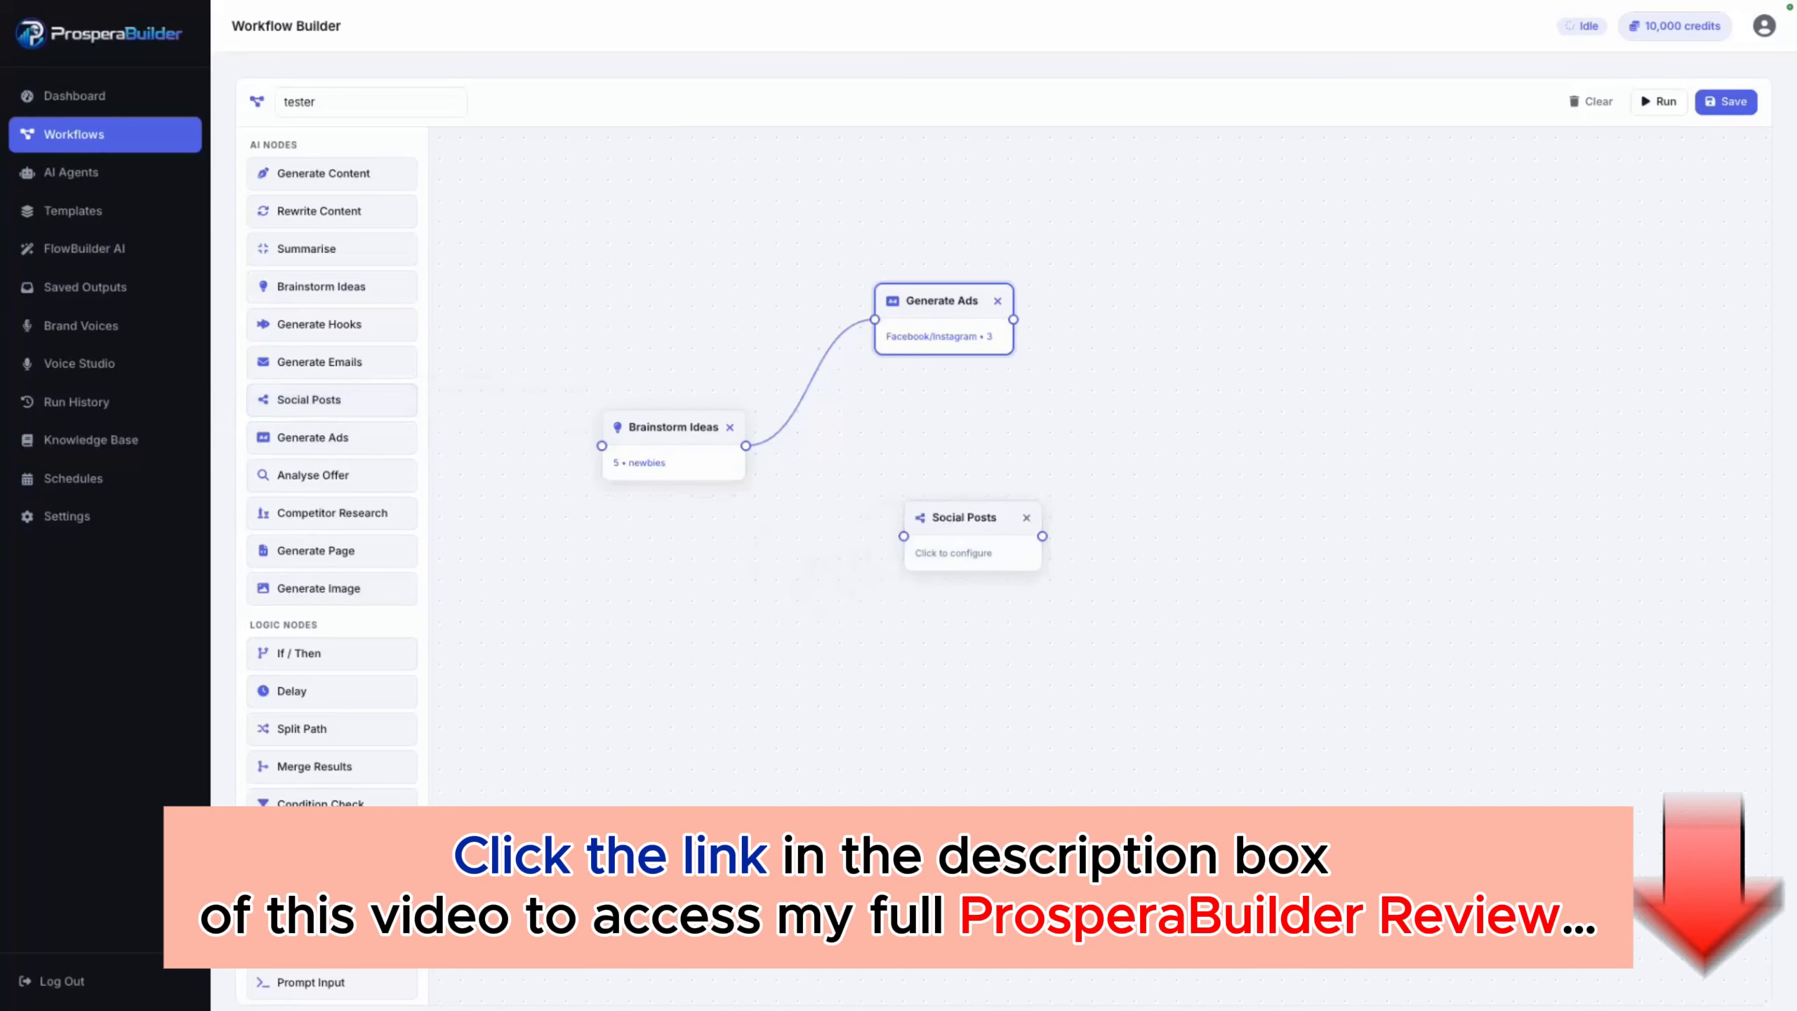
left_click_drag(746, 446, 950, 455)
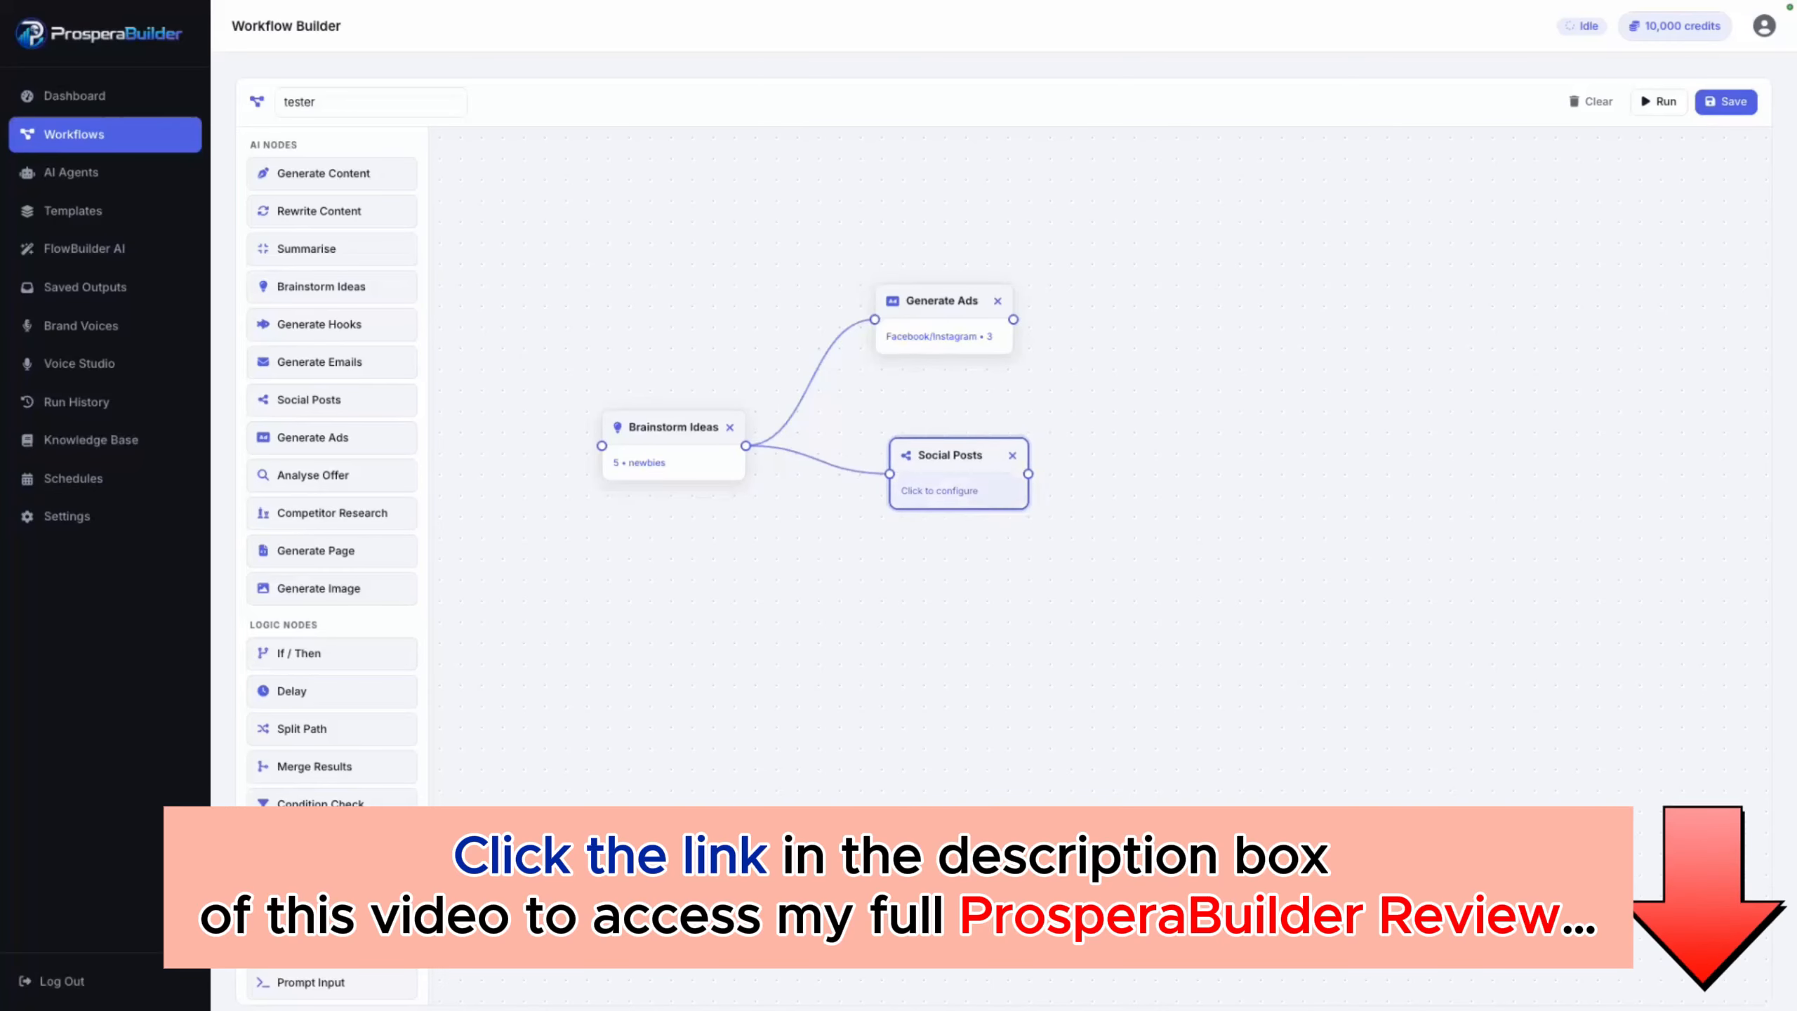
left_click(939, 490)
left_click(897, 233)
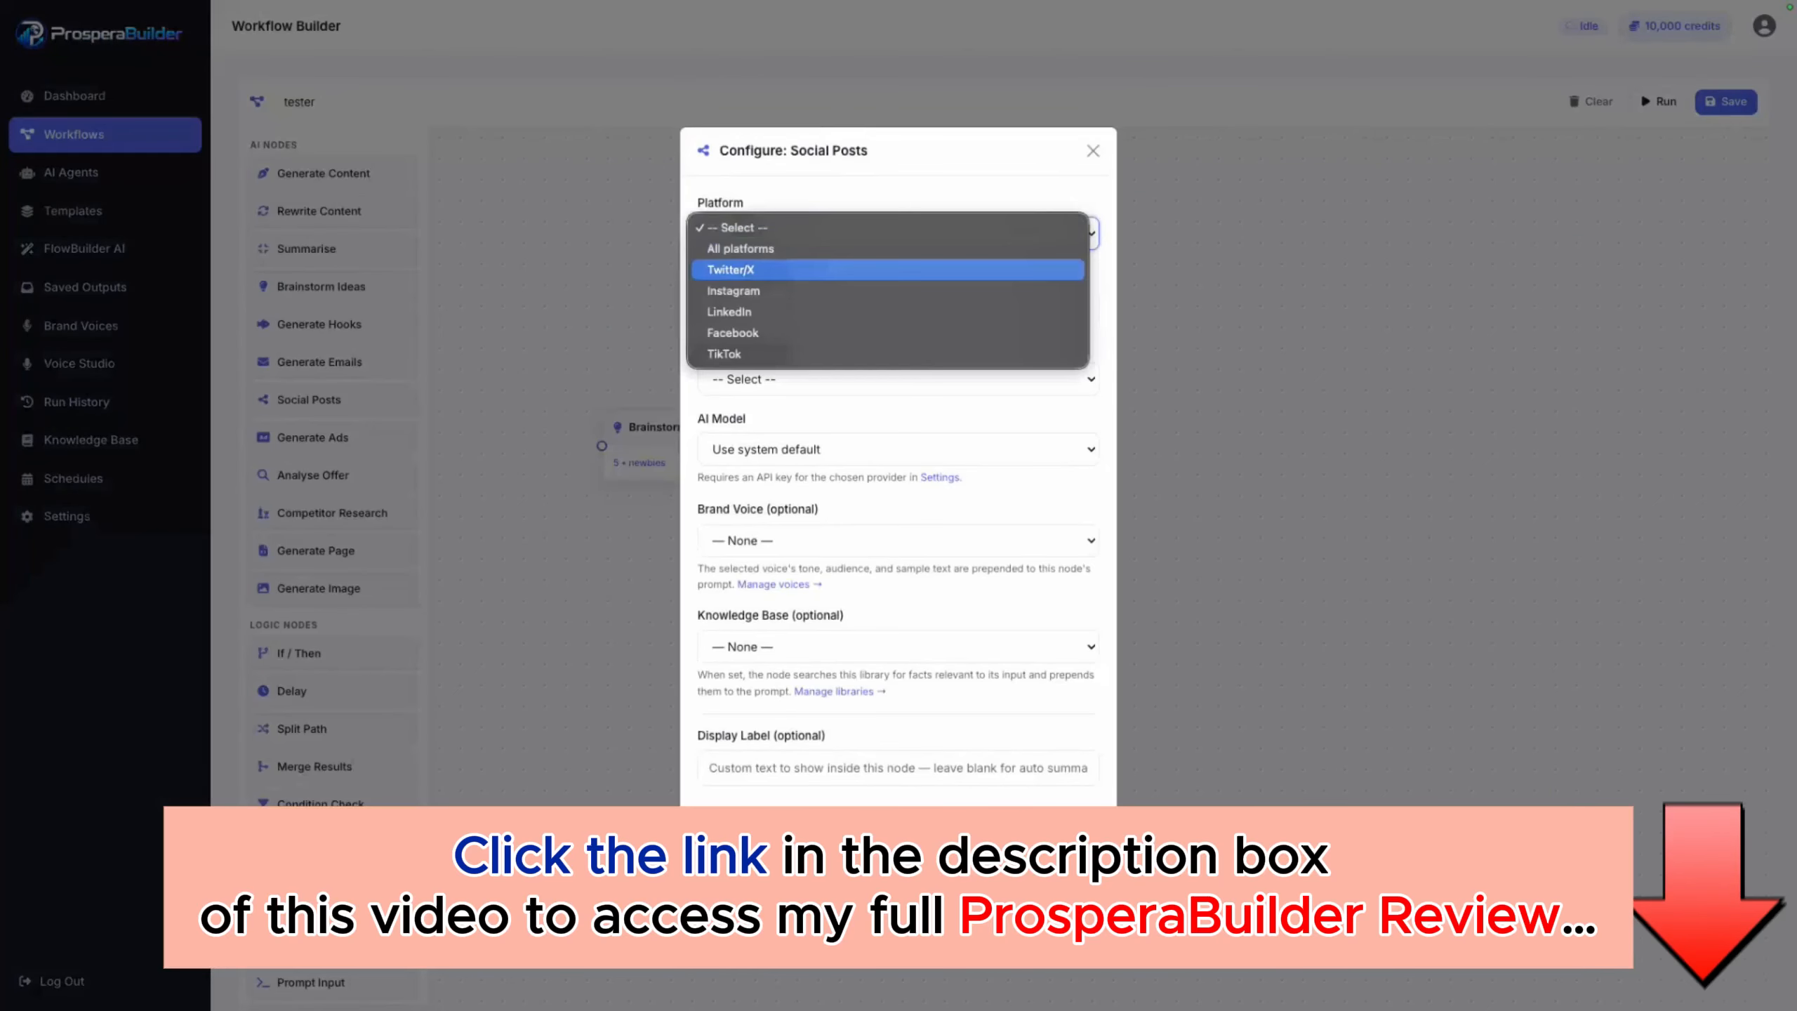
left_click(887, 290)
left_click(893, 306)
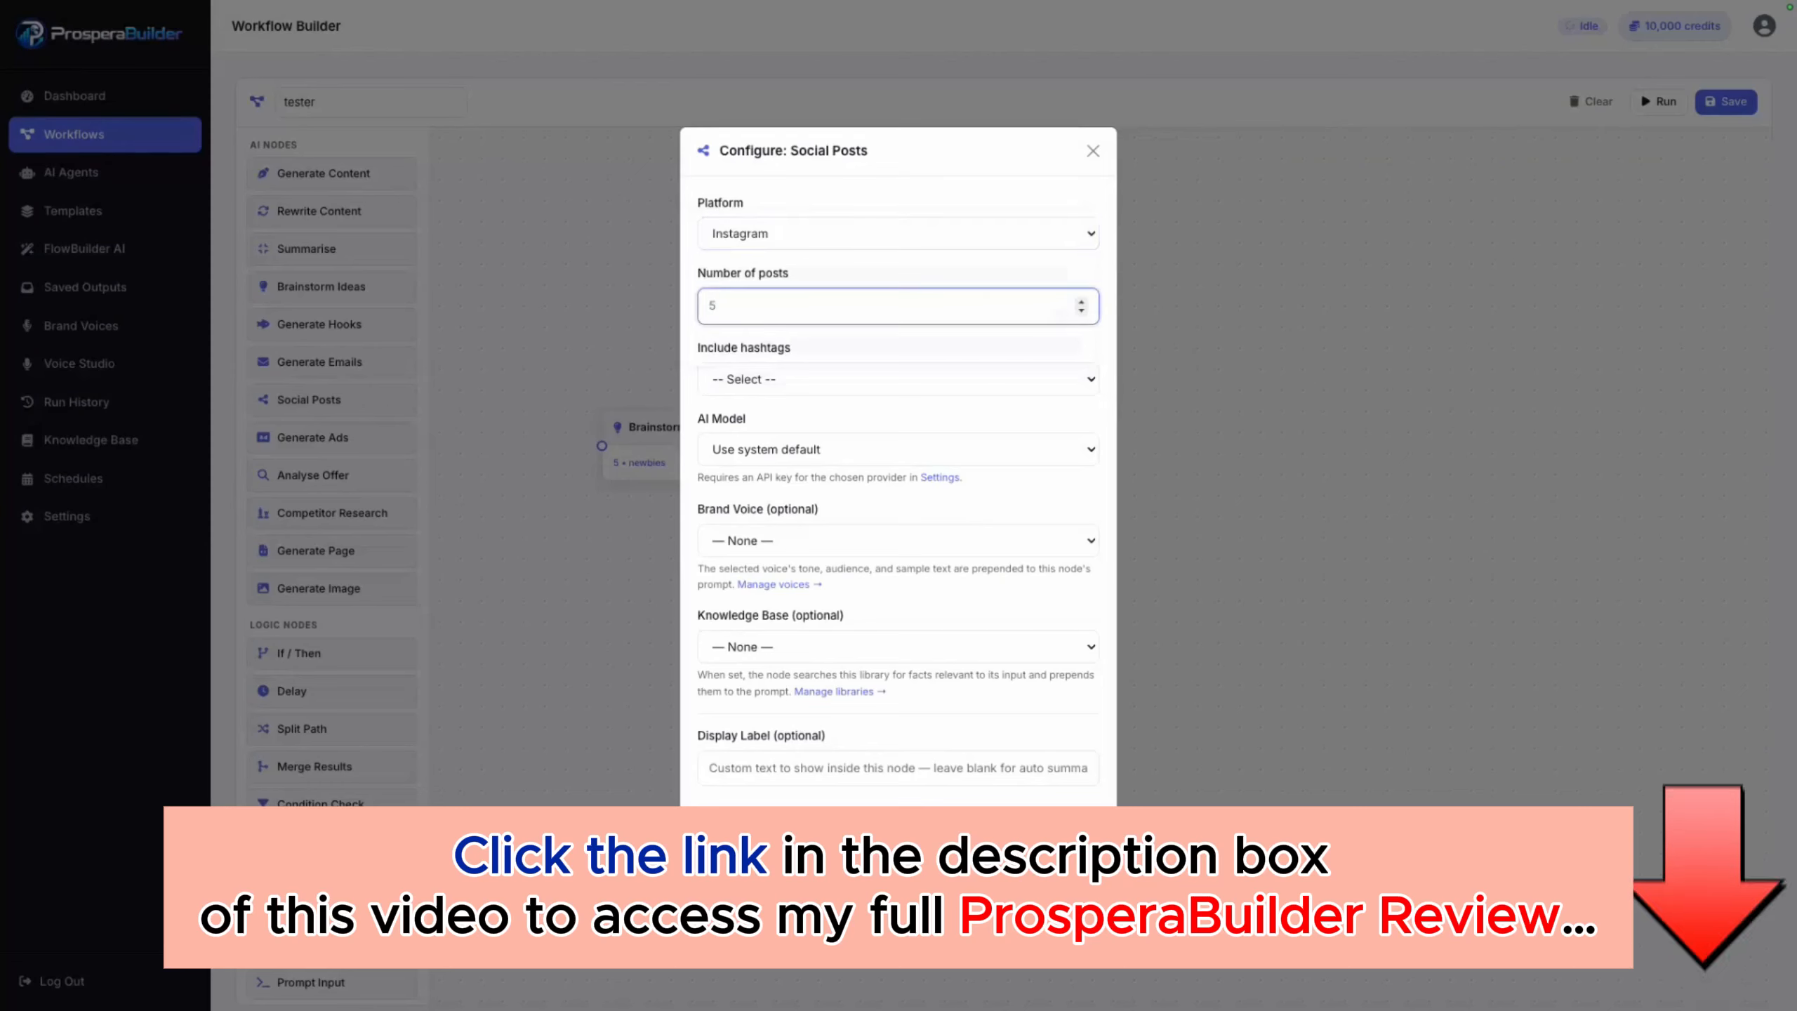
type("3")
left_click(893, 378)
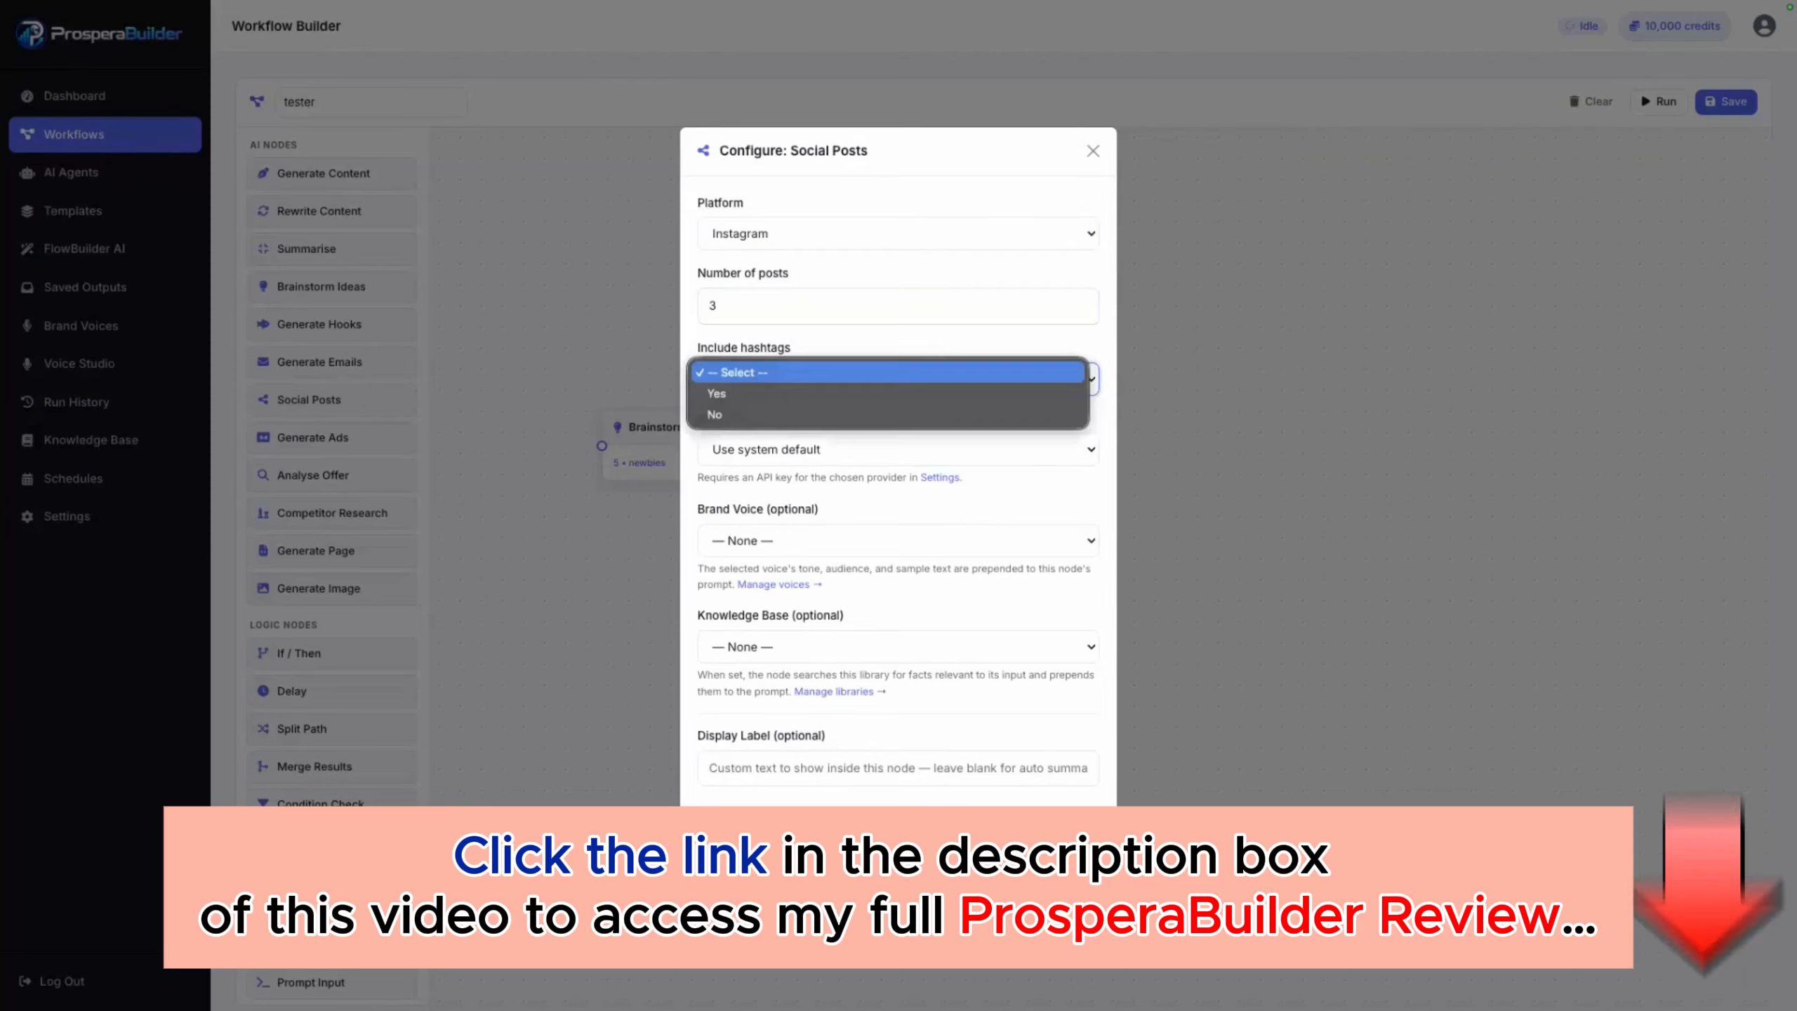
left_click(891, 394)
Step: Give the Social Posts node the GPT-4o Mini model, British Tech brand voice and OSM knowledge base, and save its configuration
left_click(893, 449)
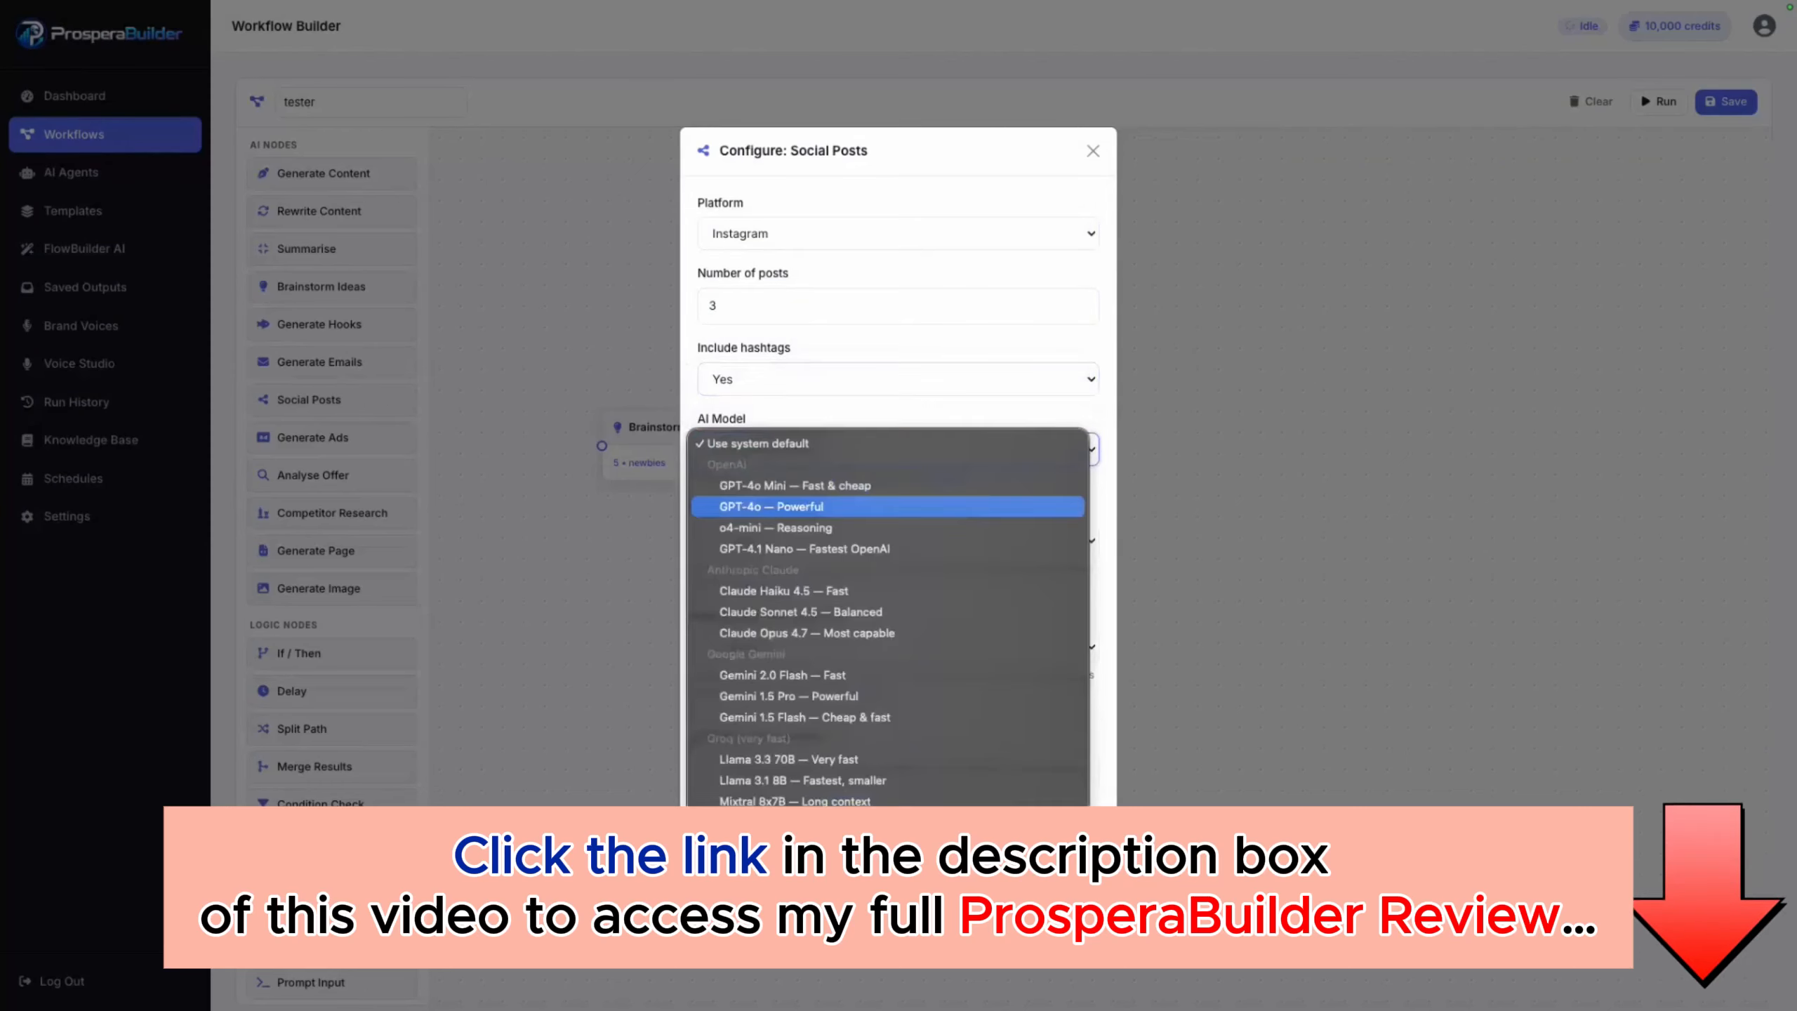
left_click(892, 486)
left_click(893, 540)
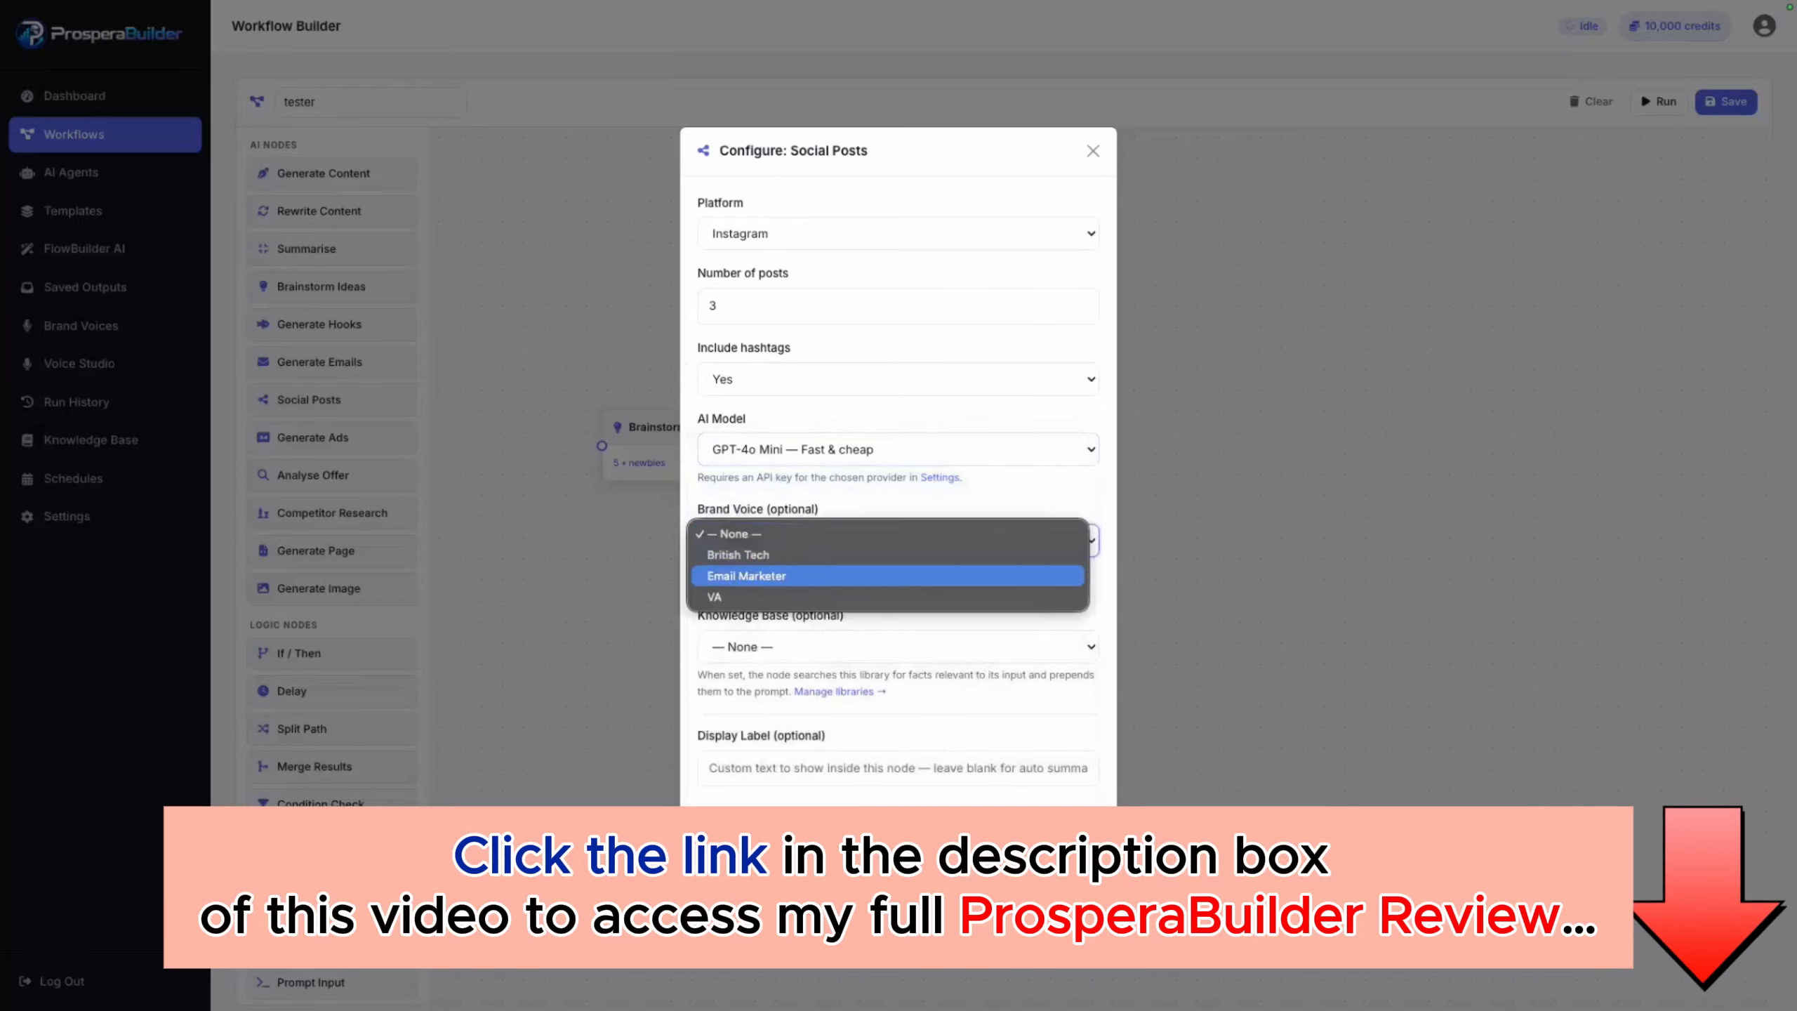
left_click(891, 556)
left_click(893, 646)
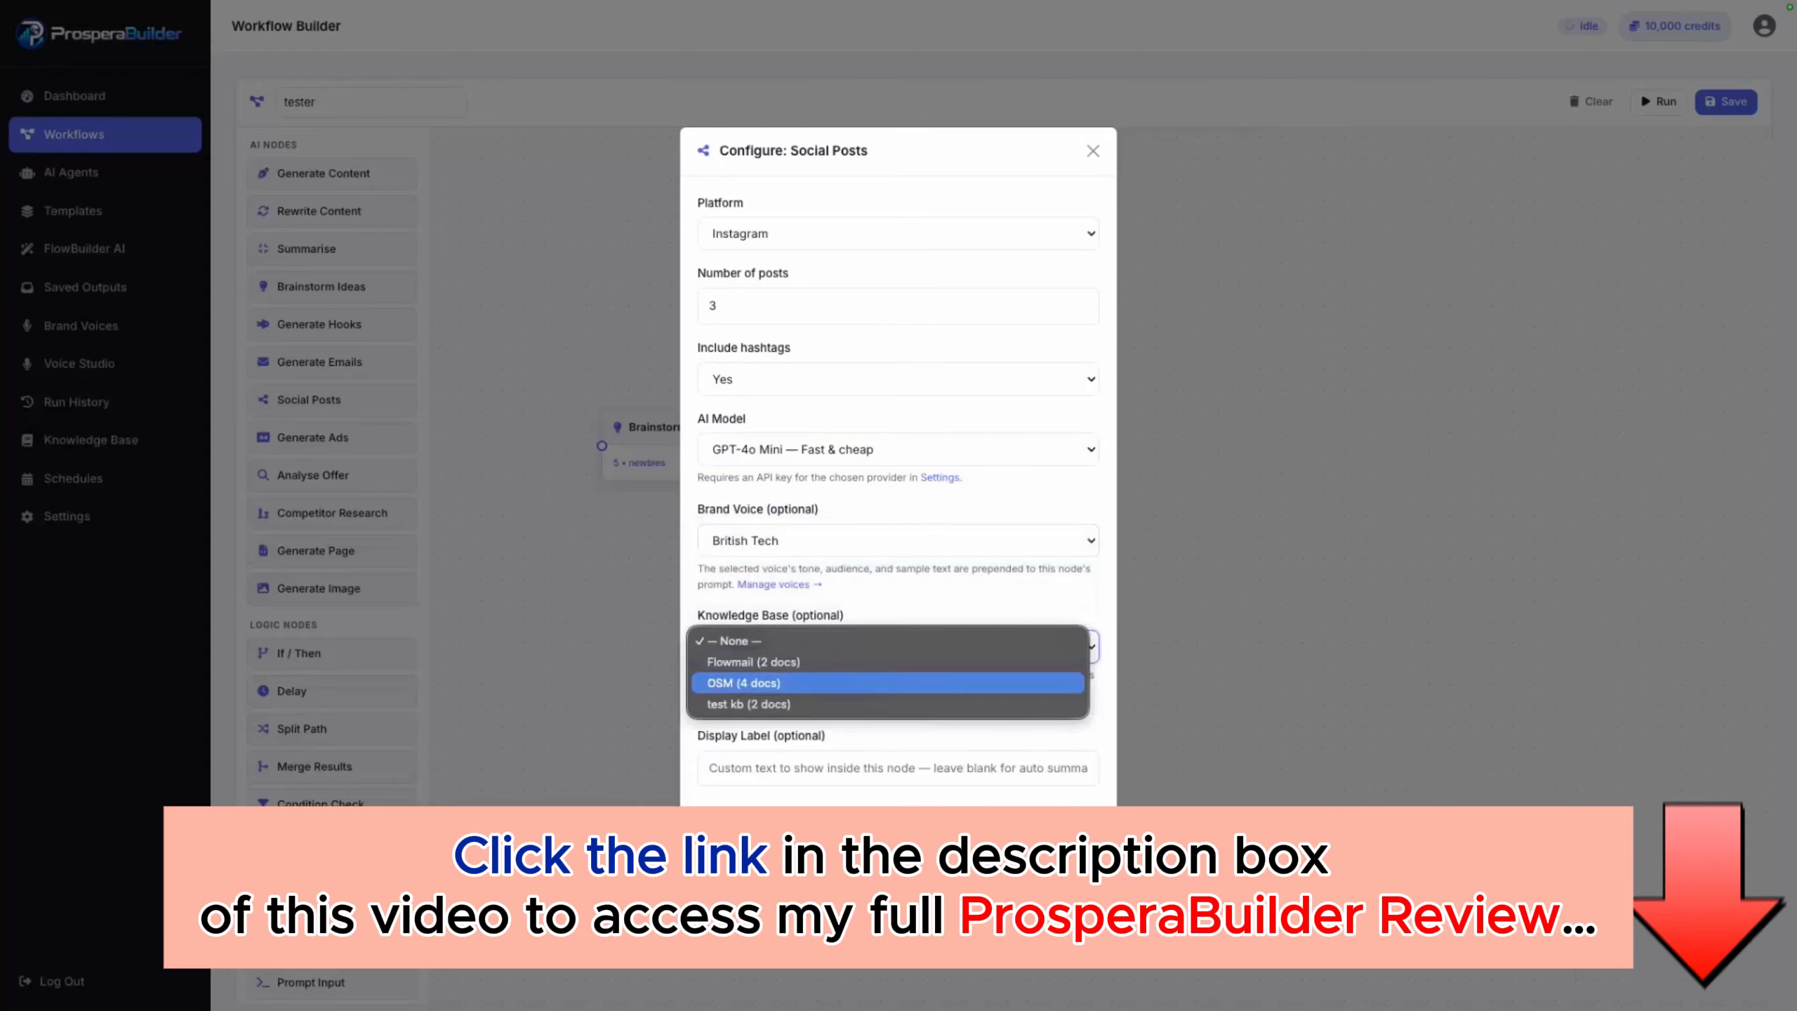
left_click(888, 683)
left_click(1062, 842)
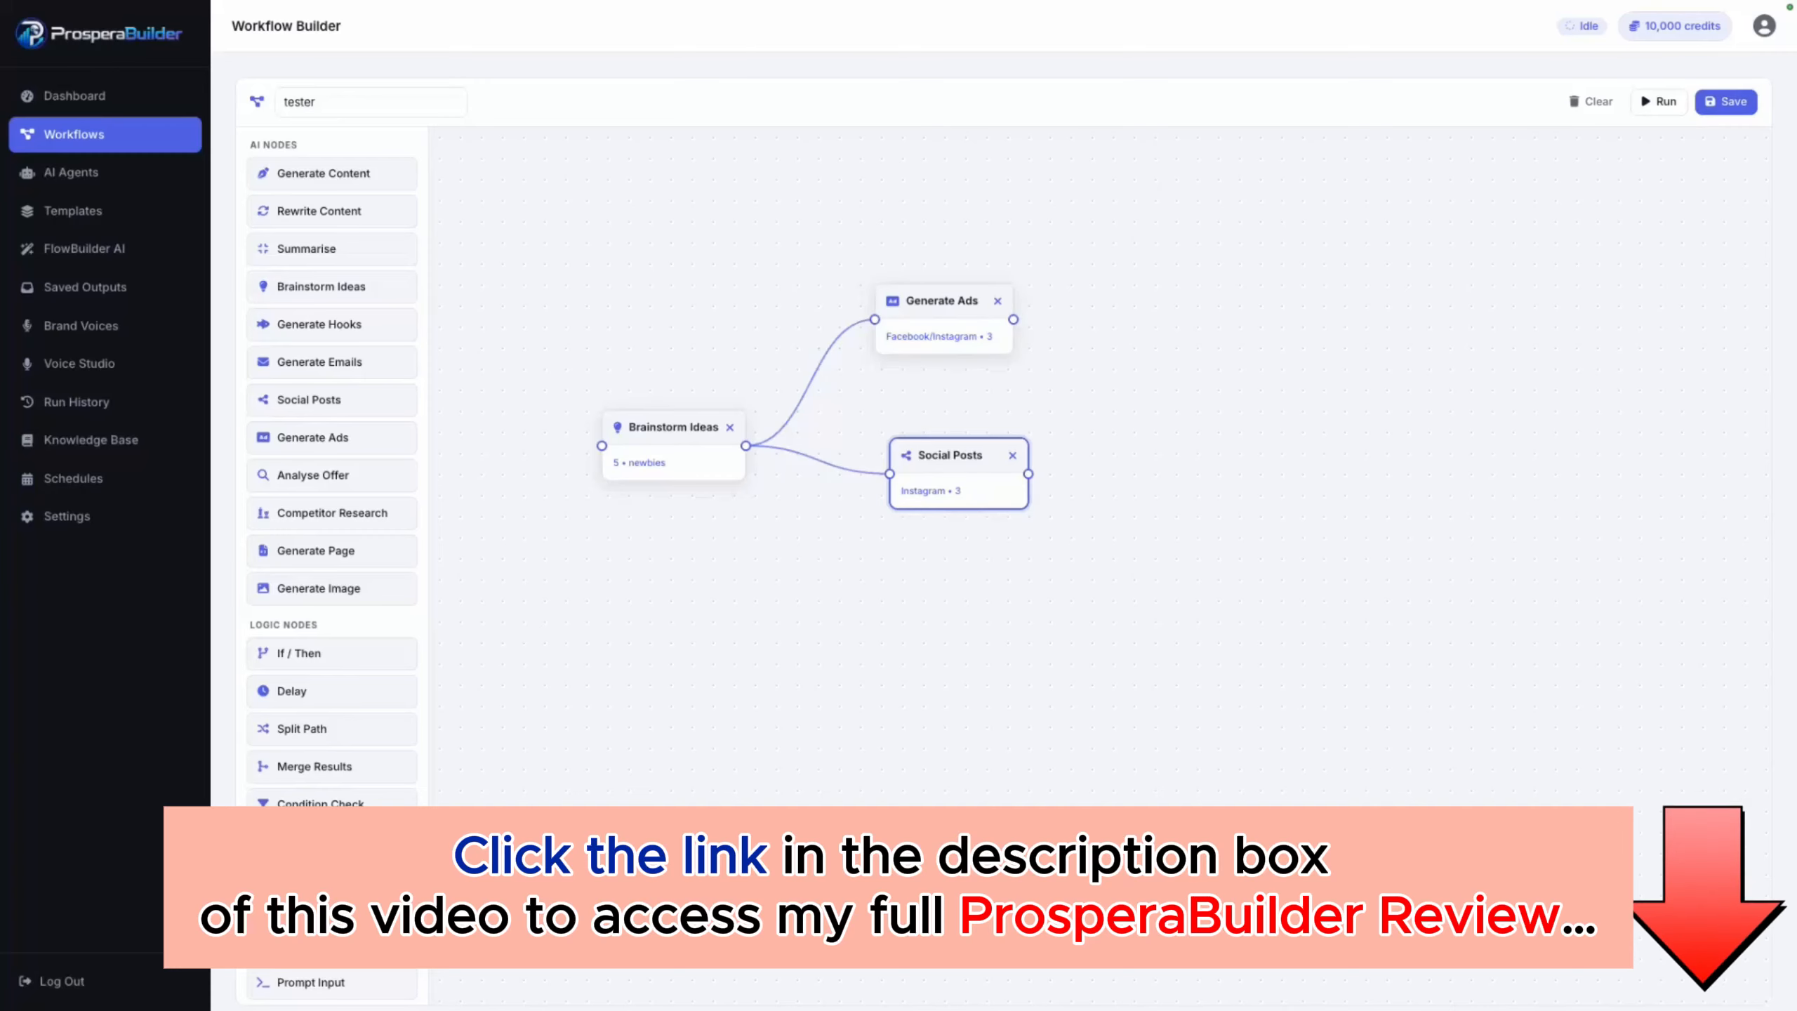
Step: Examine the configuration fields and page type options of a trial Generate Page node and remove the node without configuring it
left_click_drag(316, 551, 1212, 246)
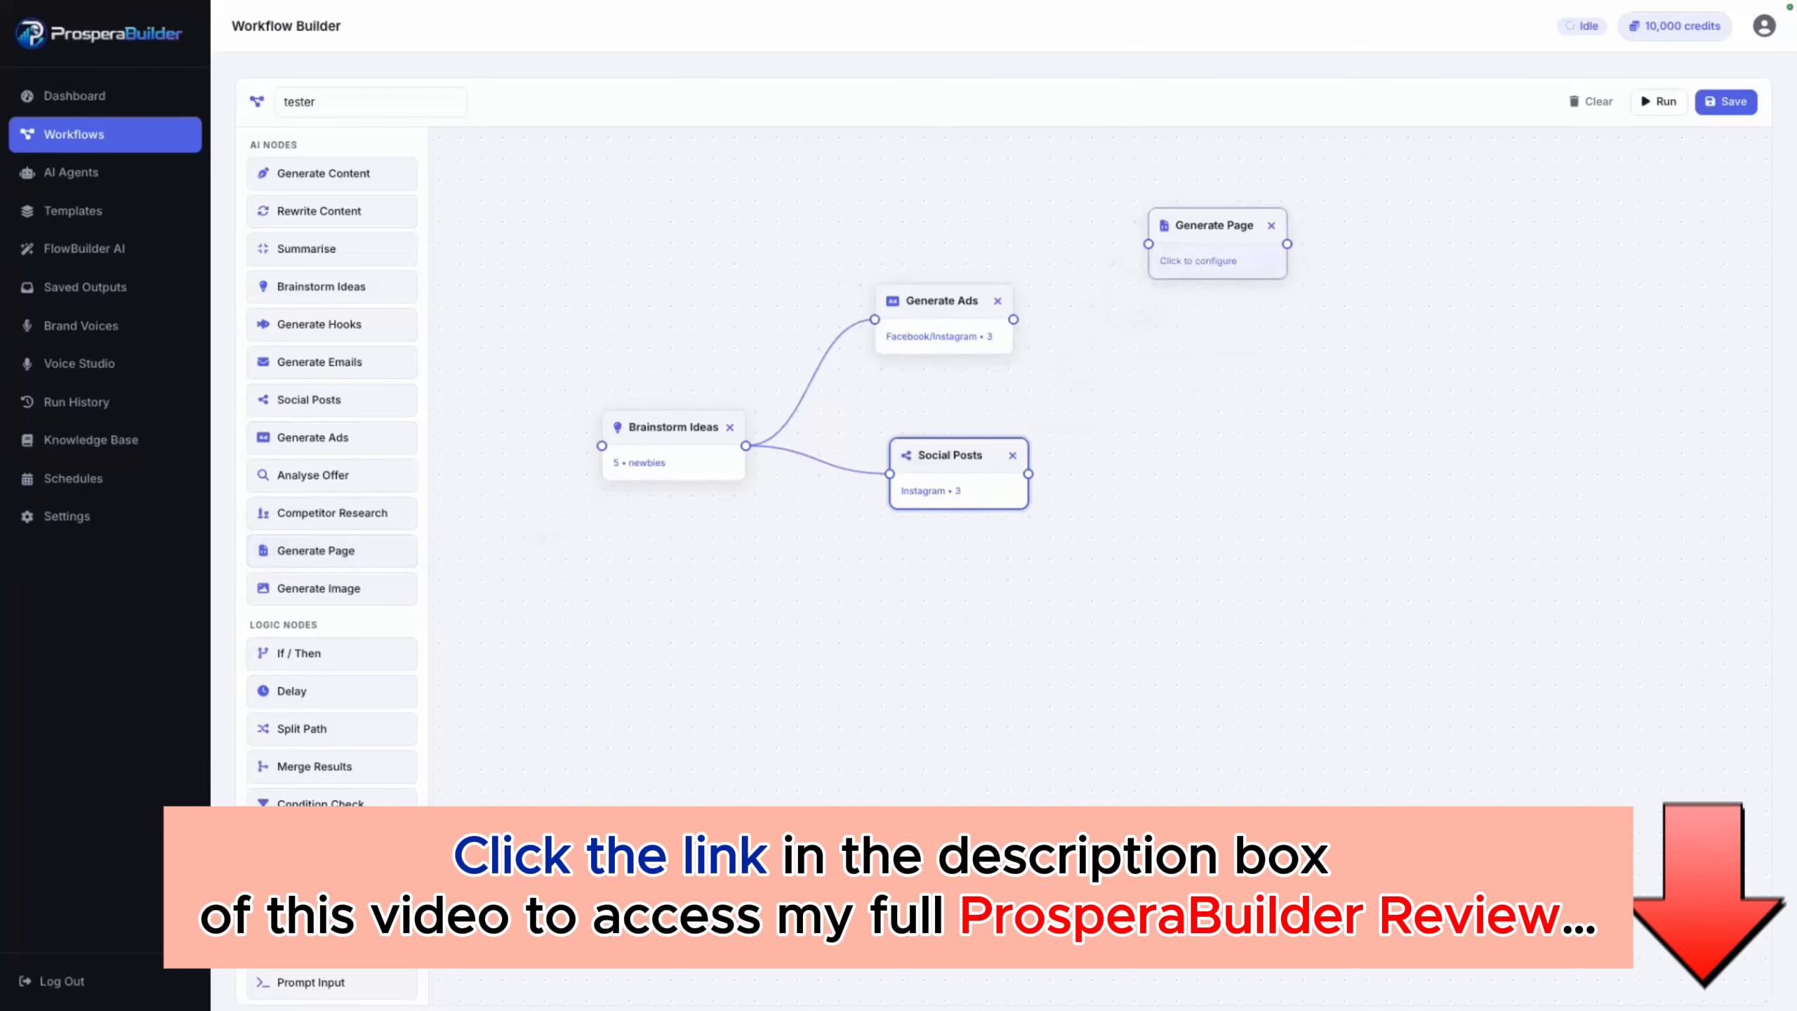
left_click(1212, 261)
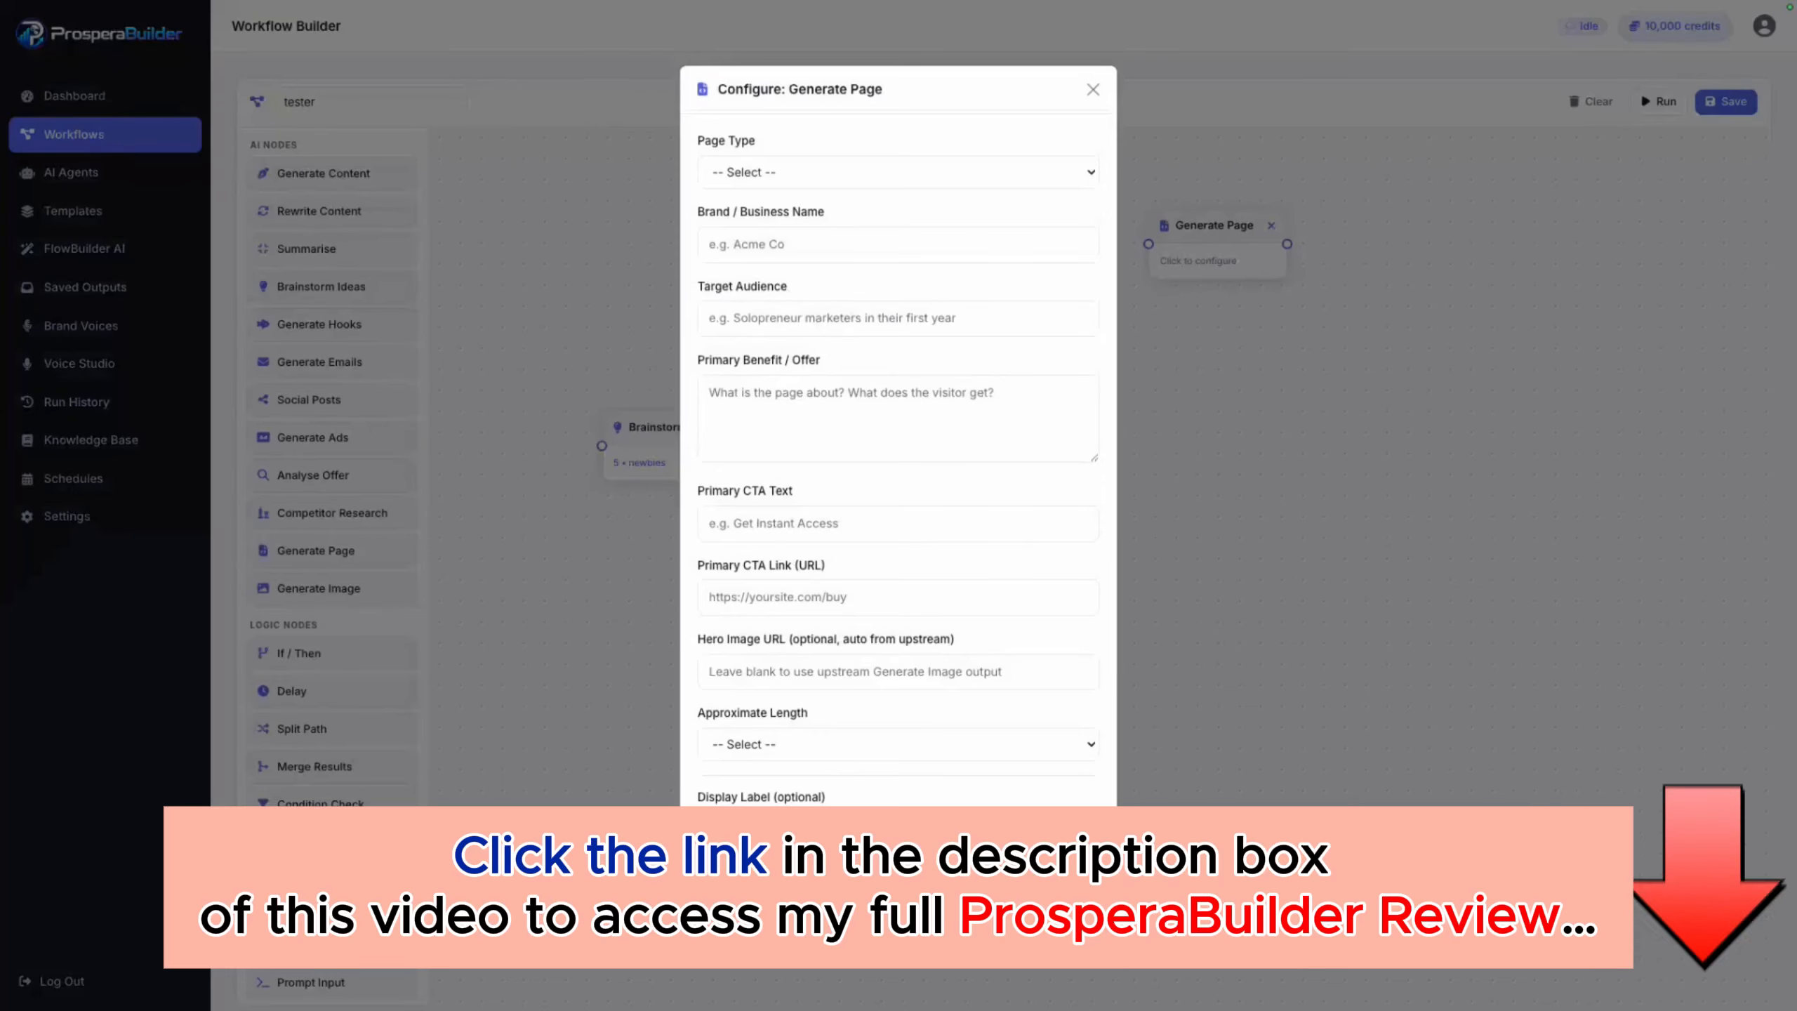
left_click(897, 172)
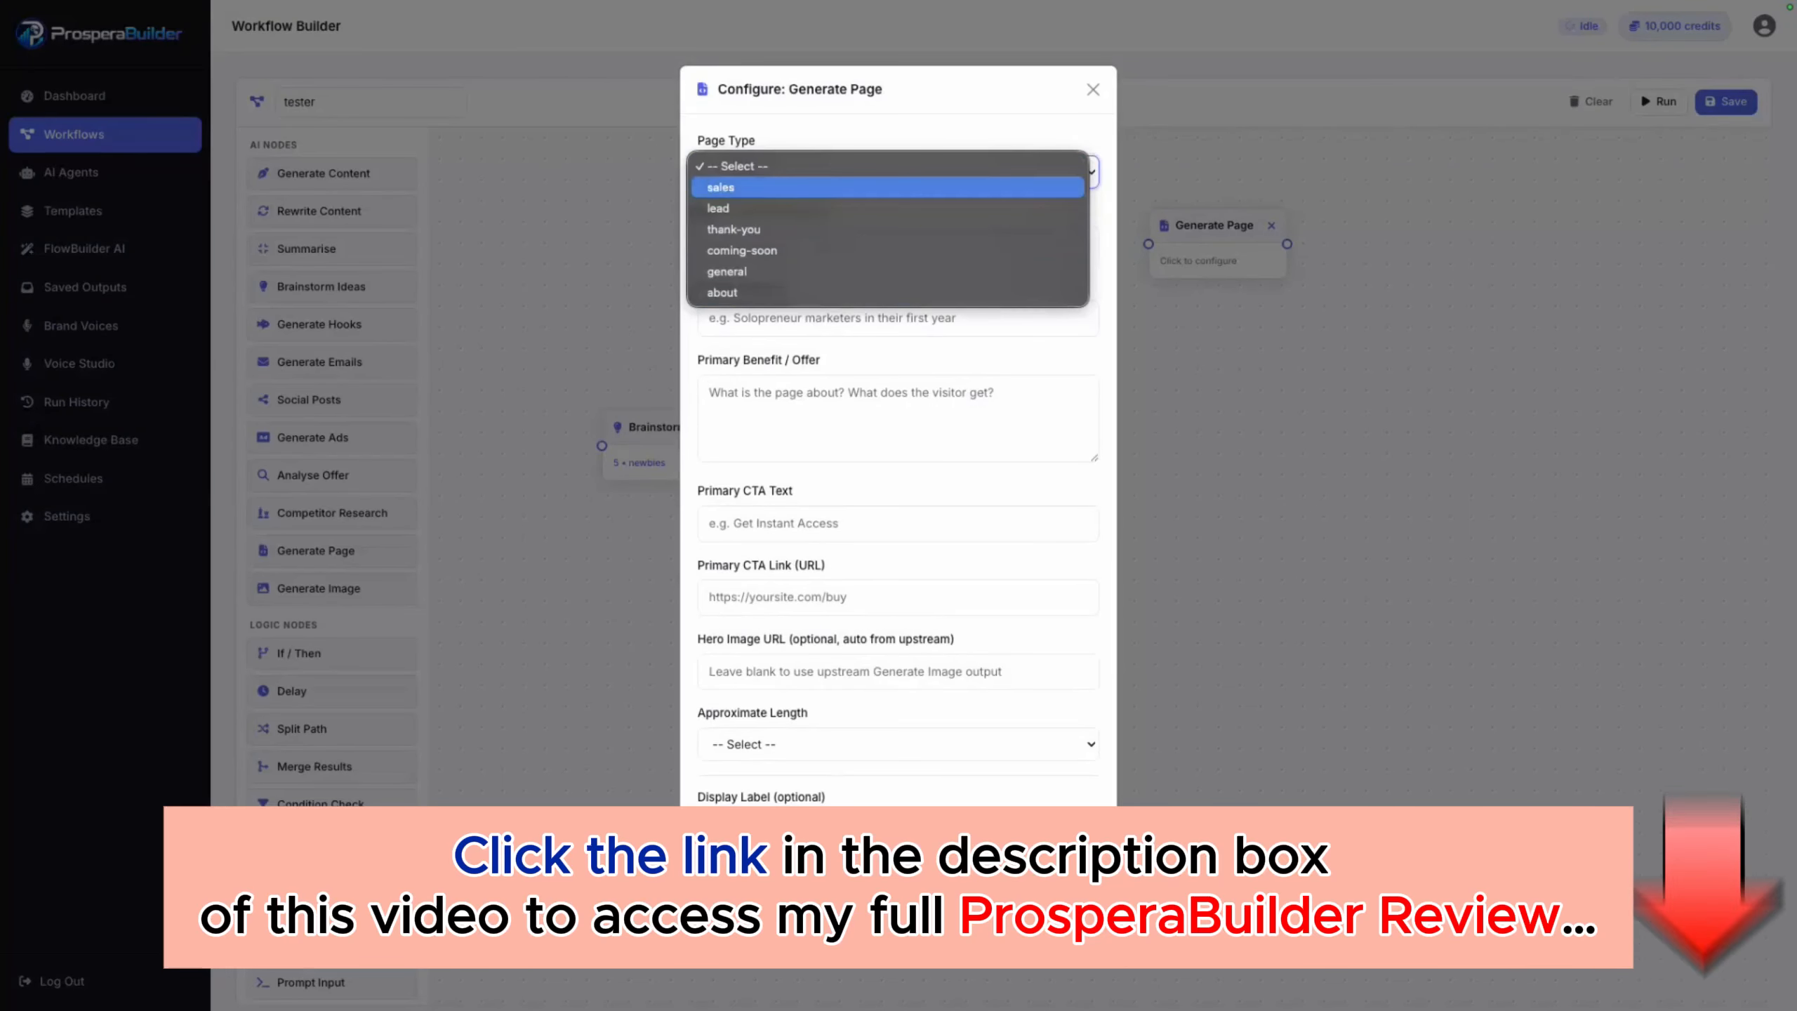
key("Down")
key("Down")
key("Down")
key("Down")
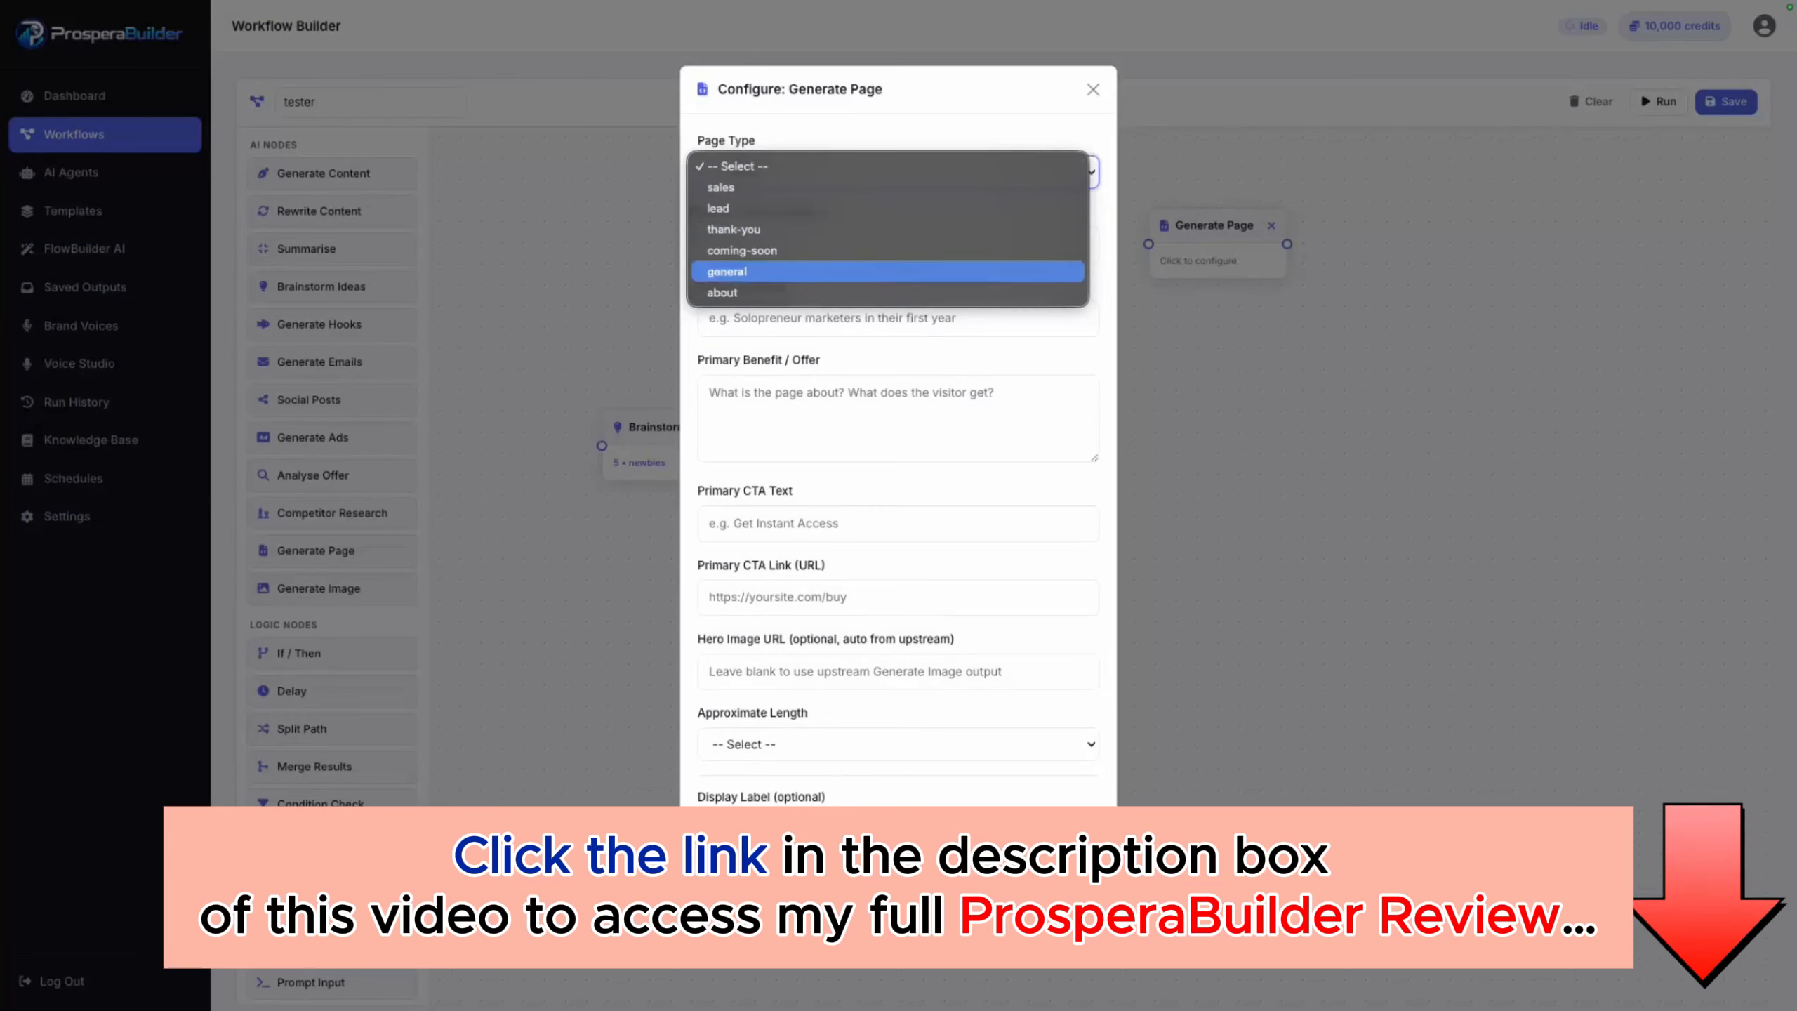
key("Down")
key("Escape")
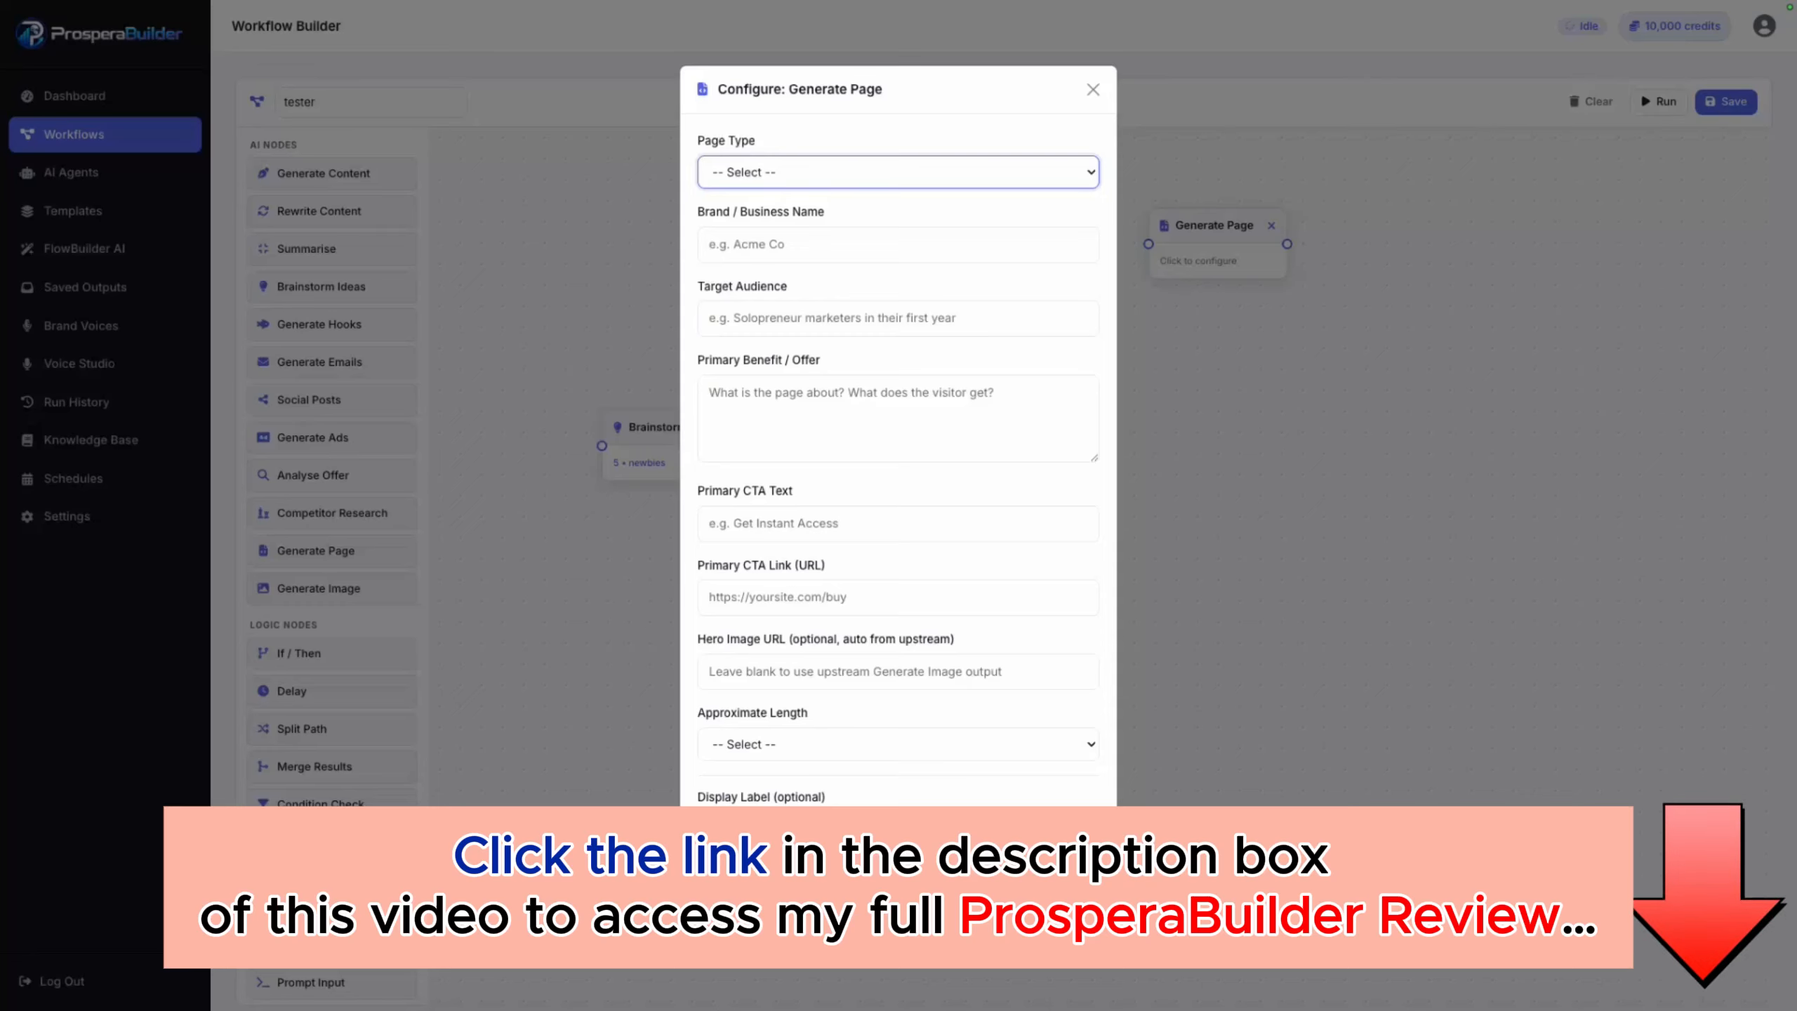
key("Escape")
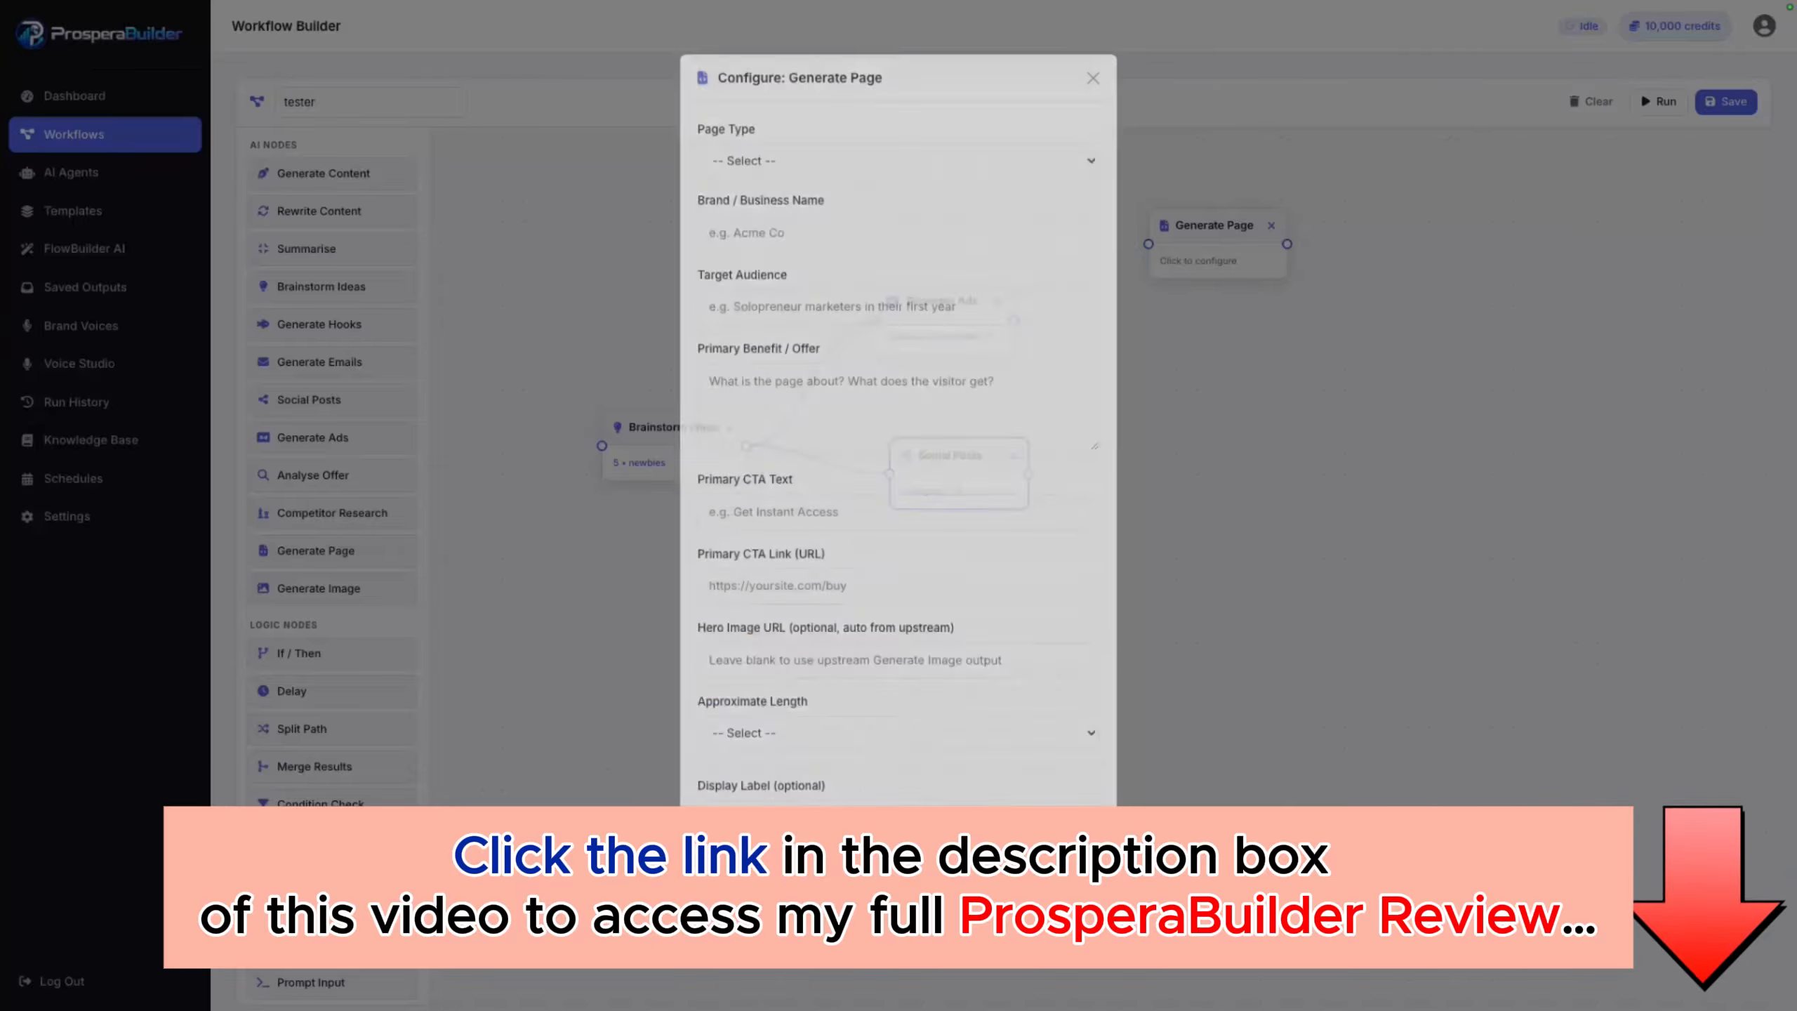
left_click(1271, 226)
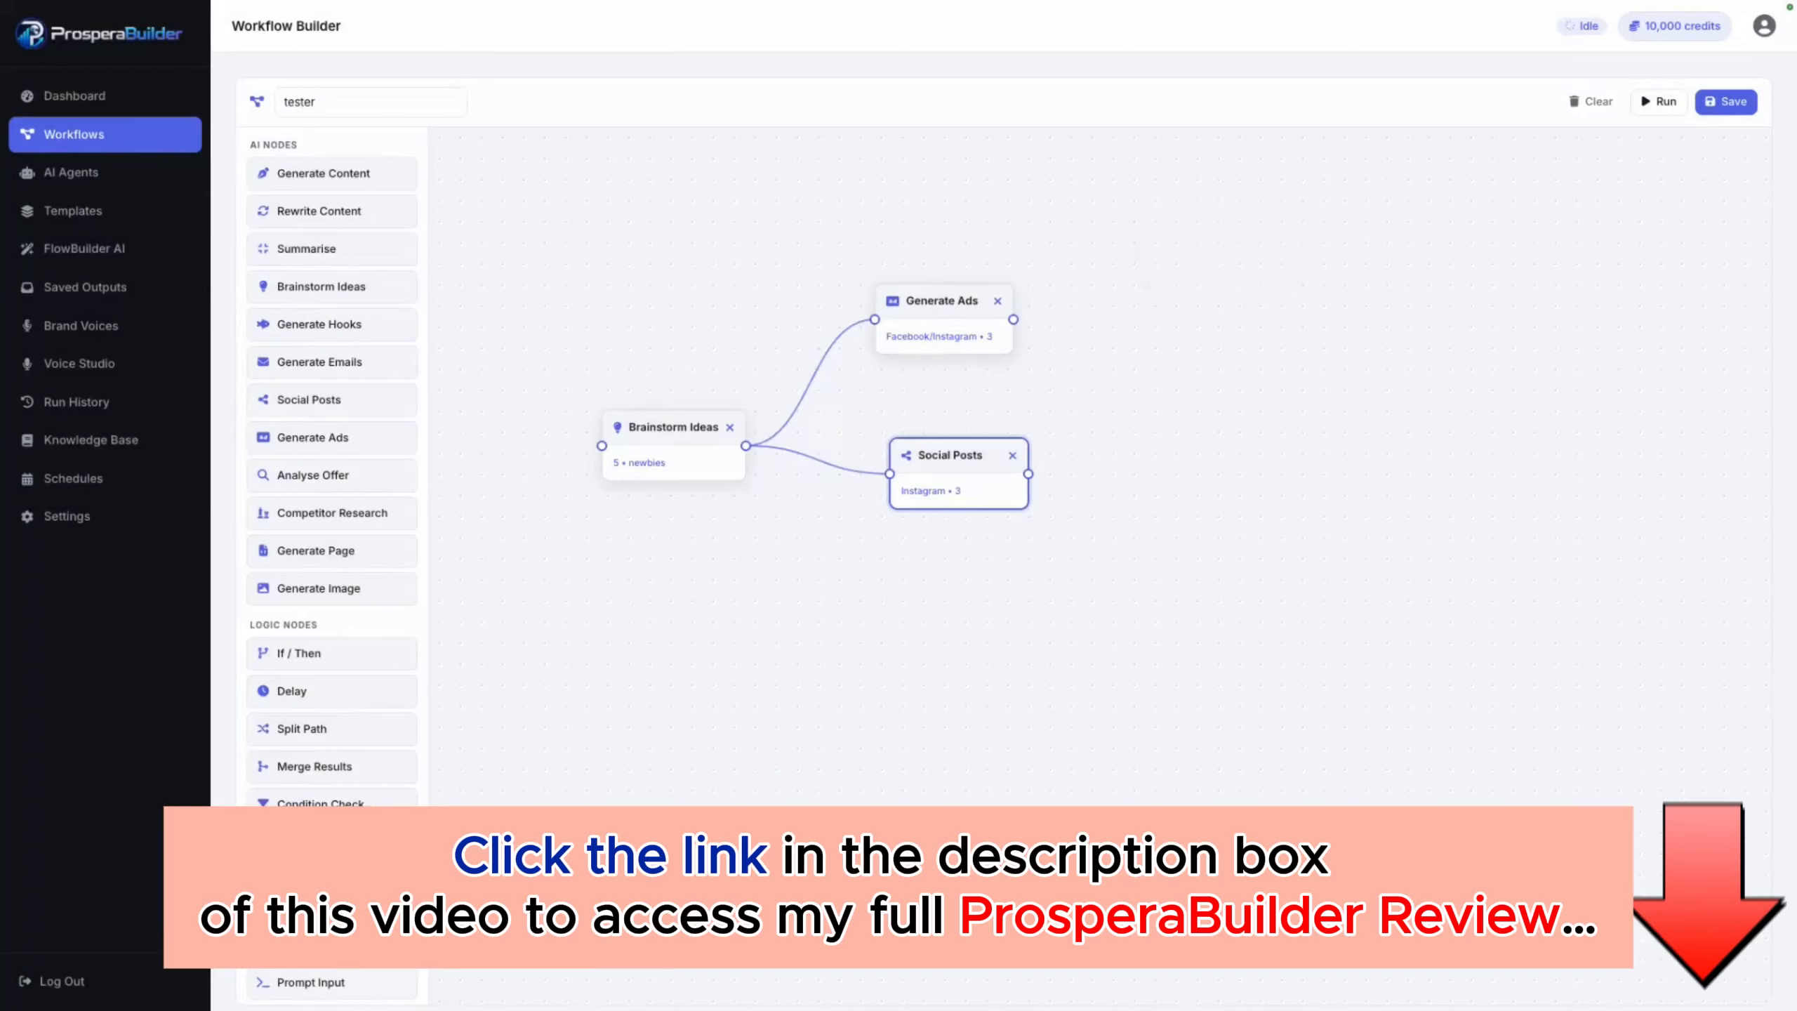
Step: Look over the settings of a trial Generate Image node and delete the node from the canvas
left_click_drag(319, 588, 1323, 386)
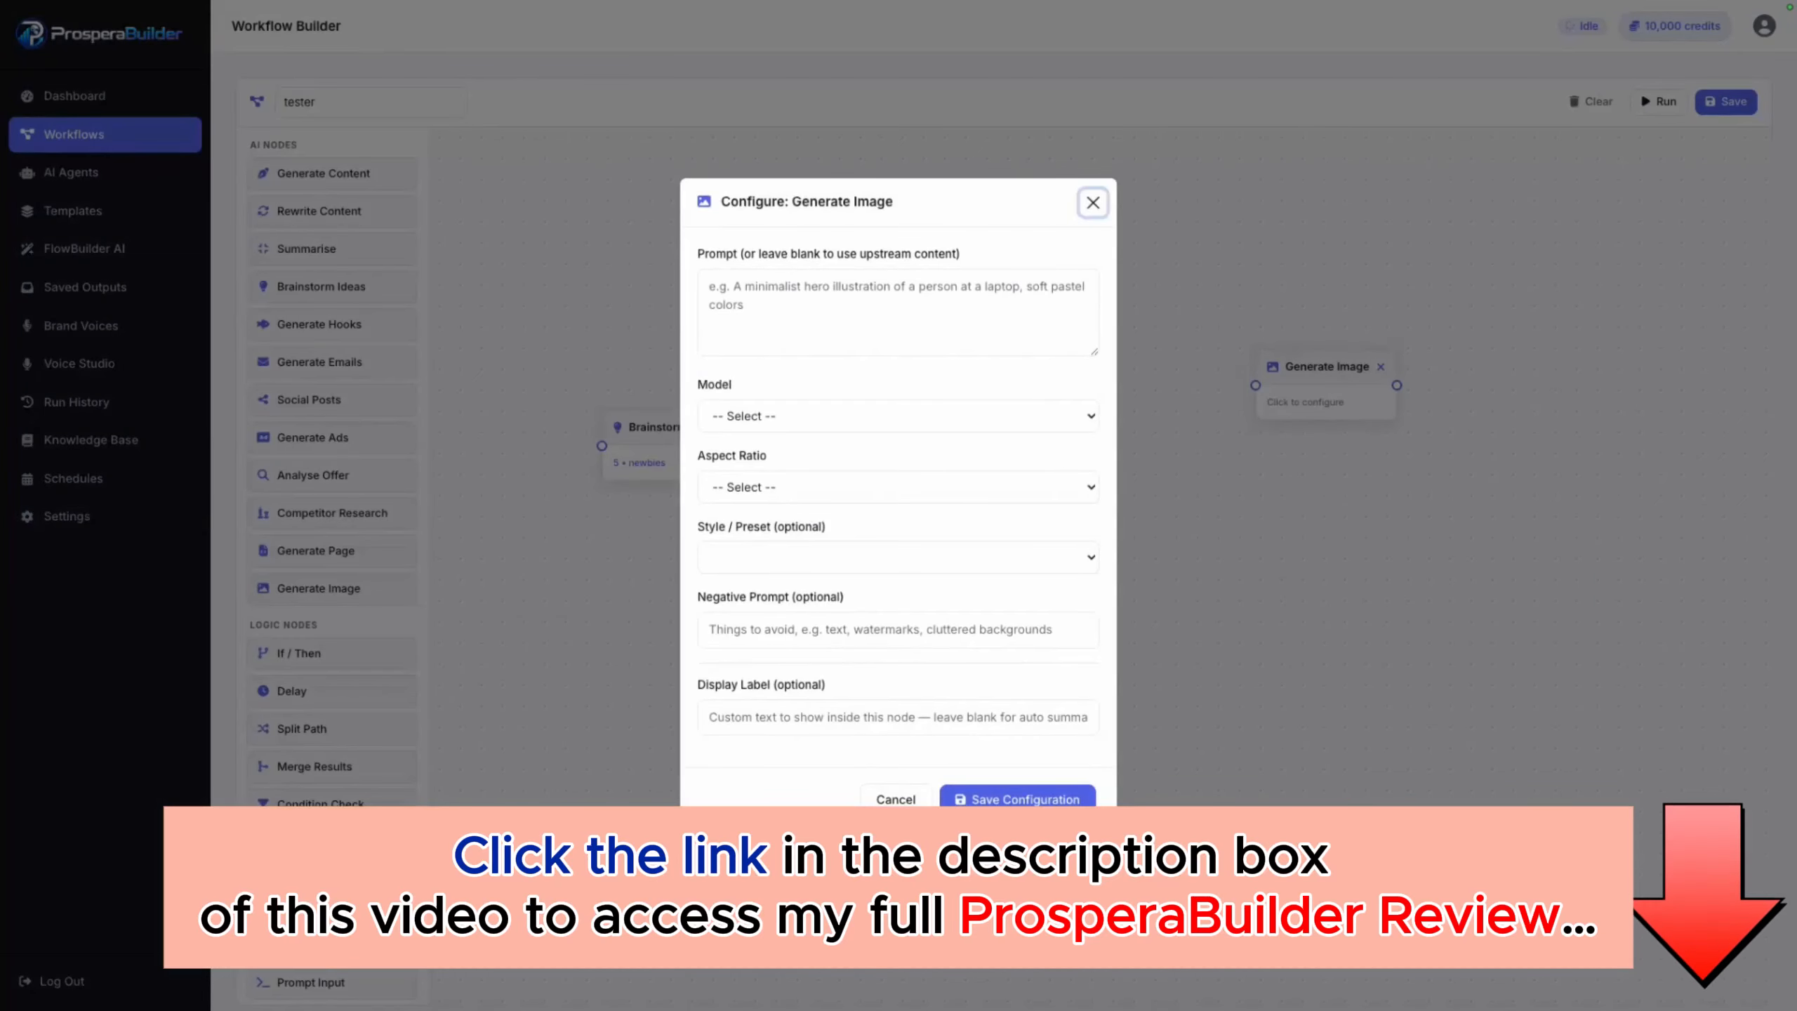
left_click(1093, 202)
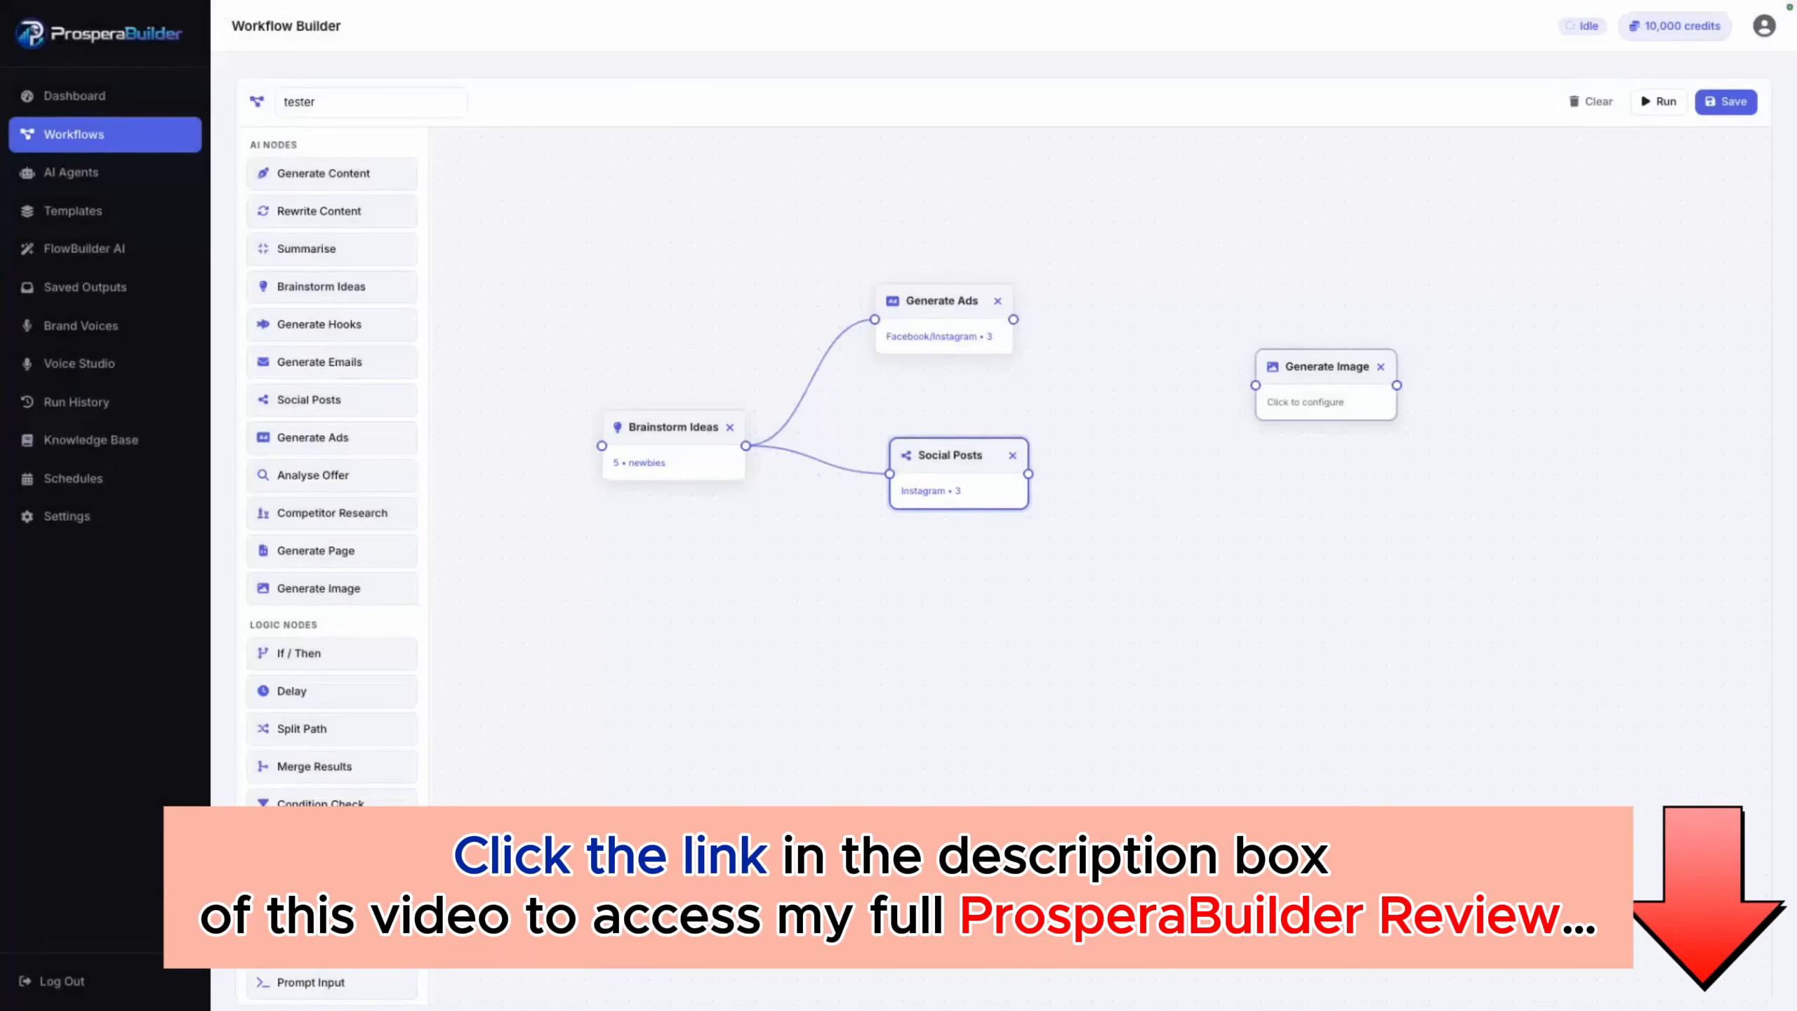
left_click(1380, 367)
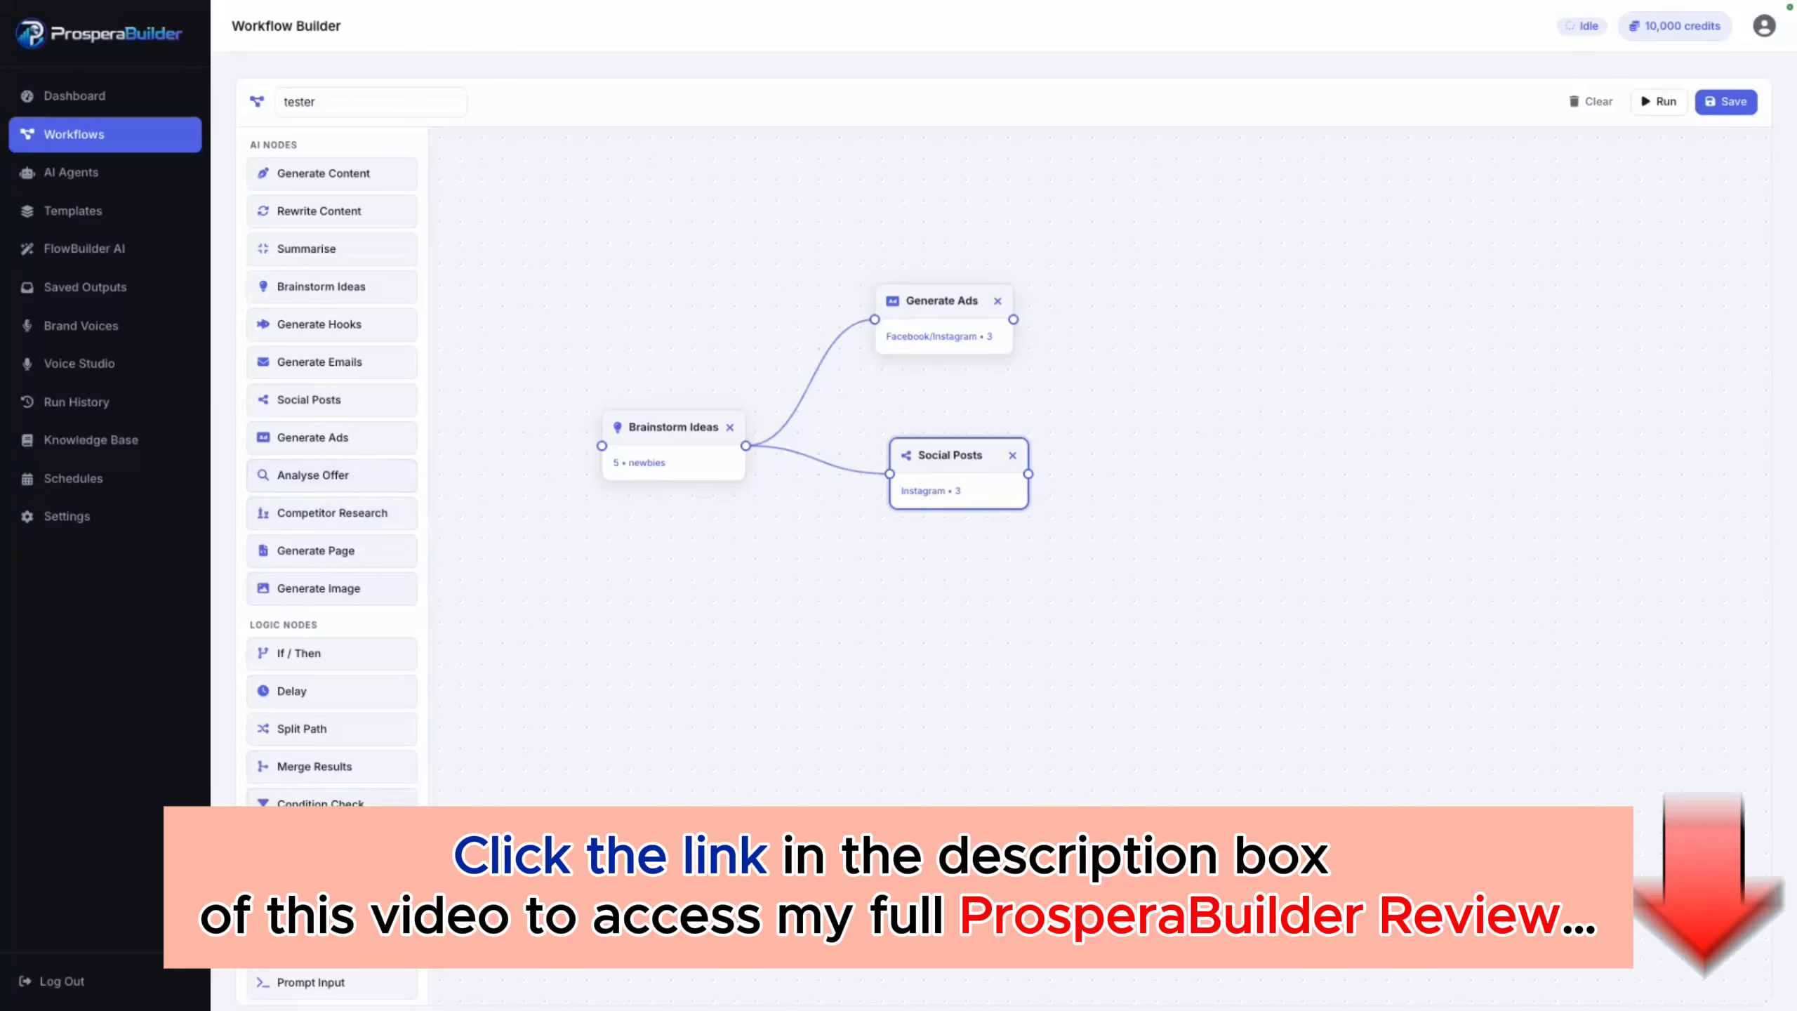
Step: Review the condition settings of a trial If / Then logic node and delete the node from the canvas
scroll(332, 424, "down", 2)
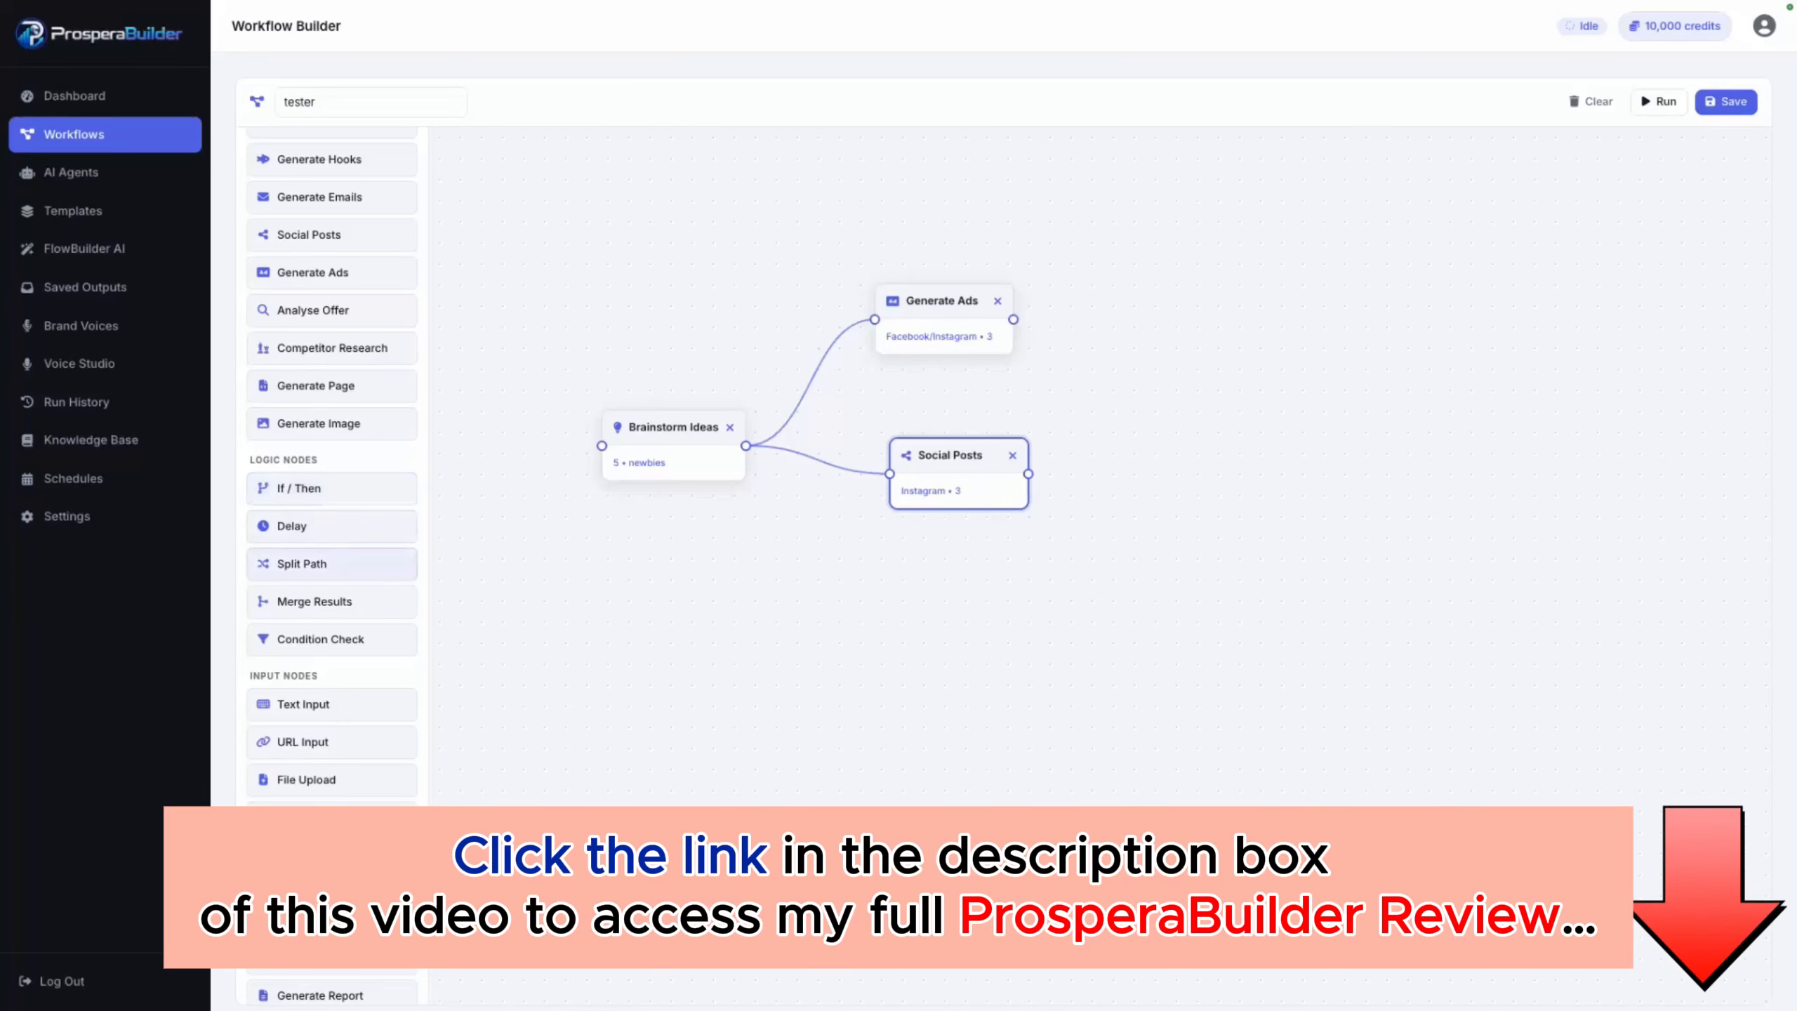
left_click_drag(298, 487, 1256, 272)
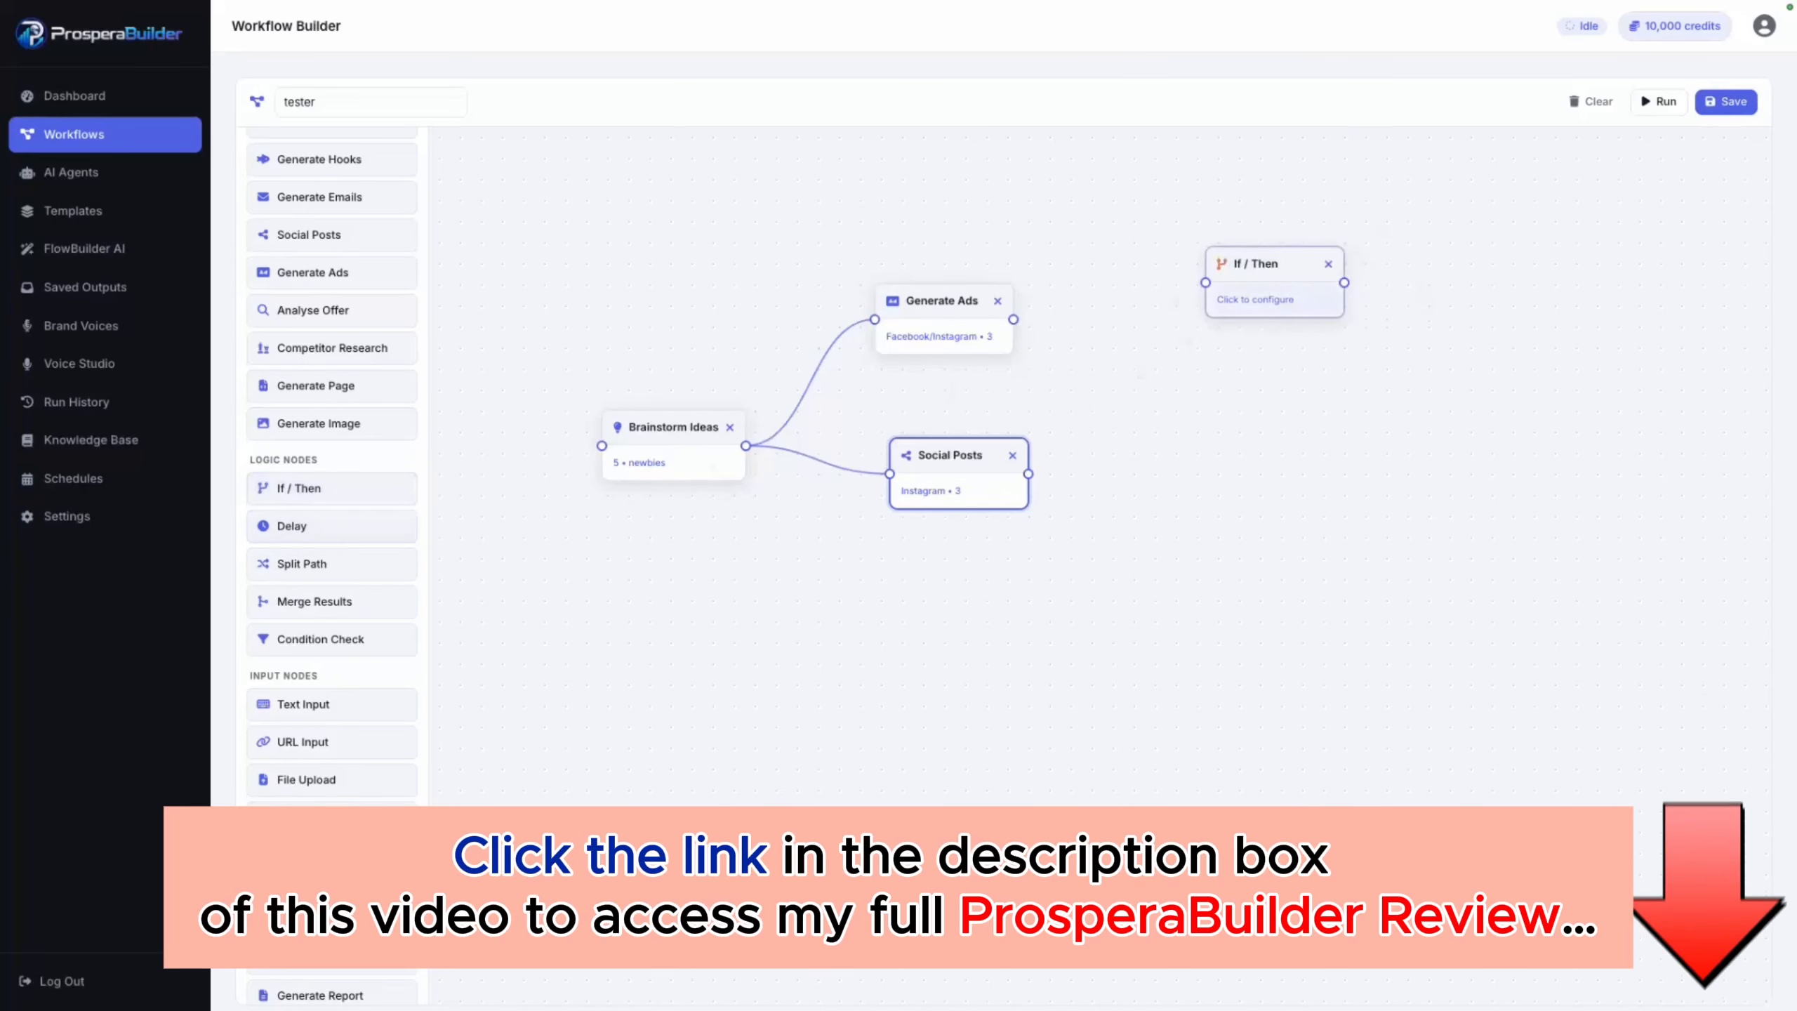
left_click(1256, 300)
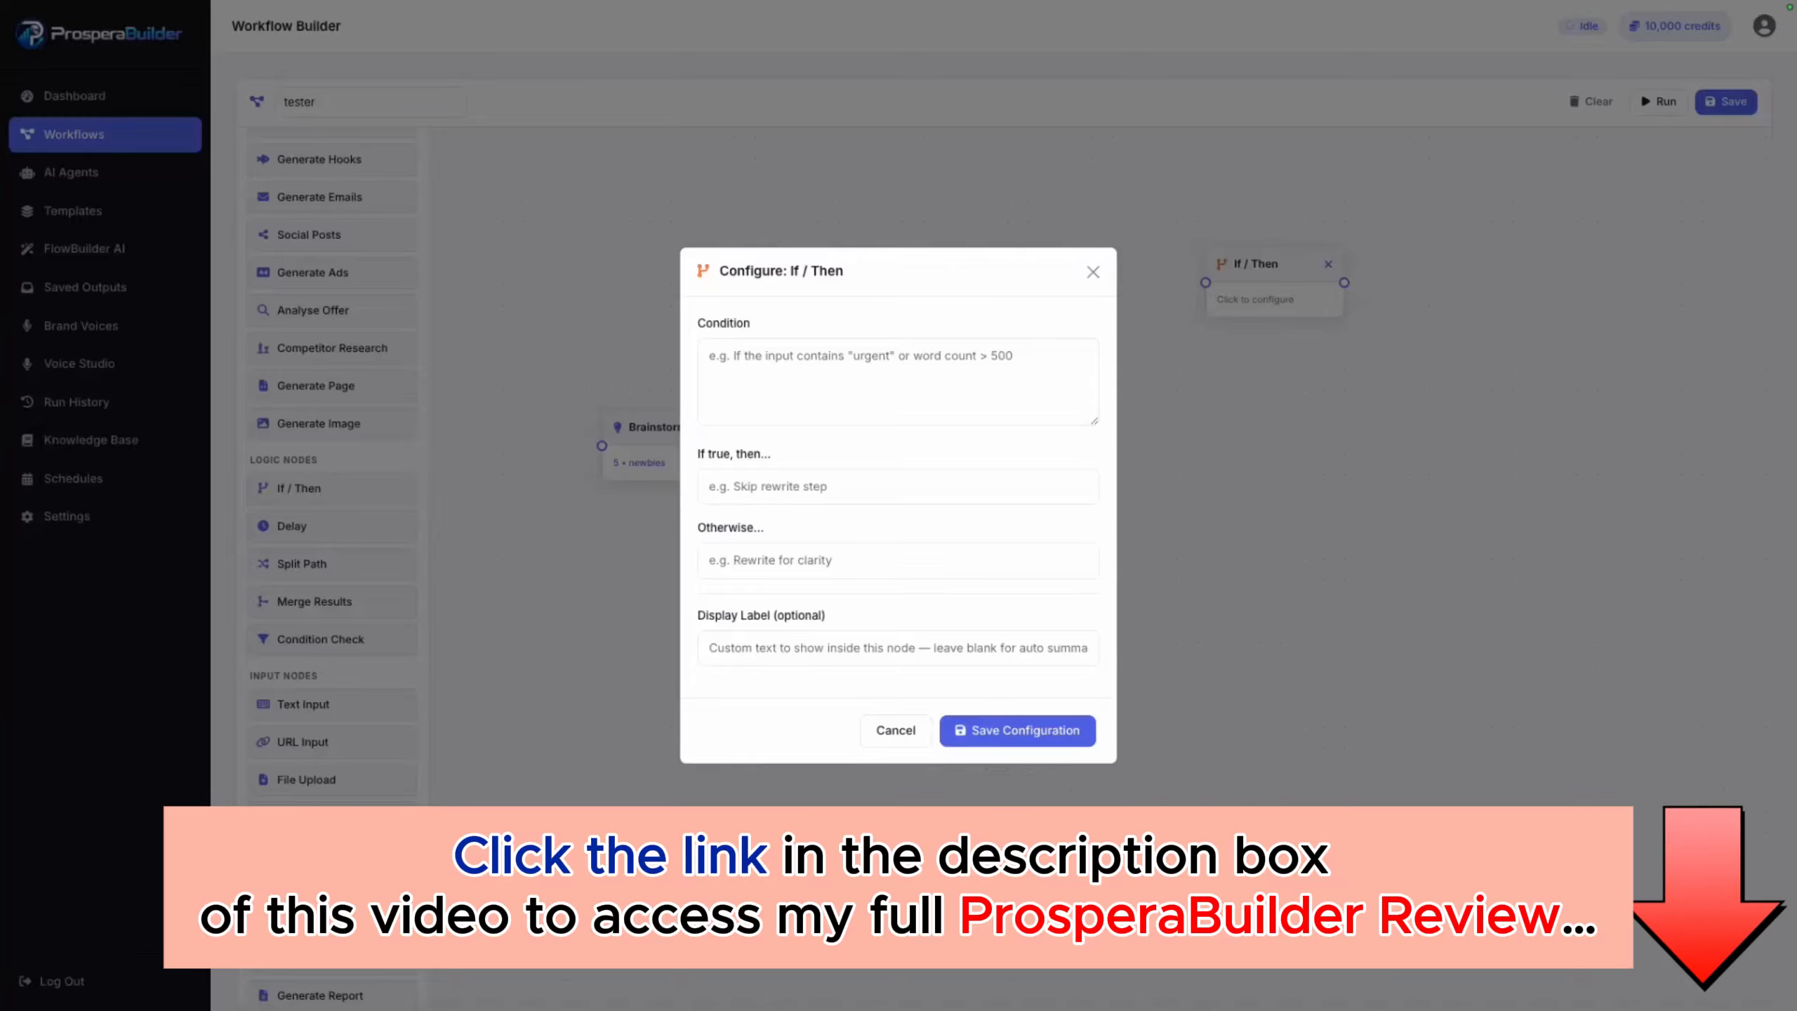
key("Escape")
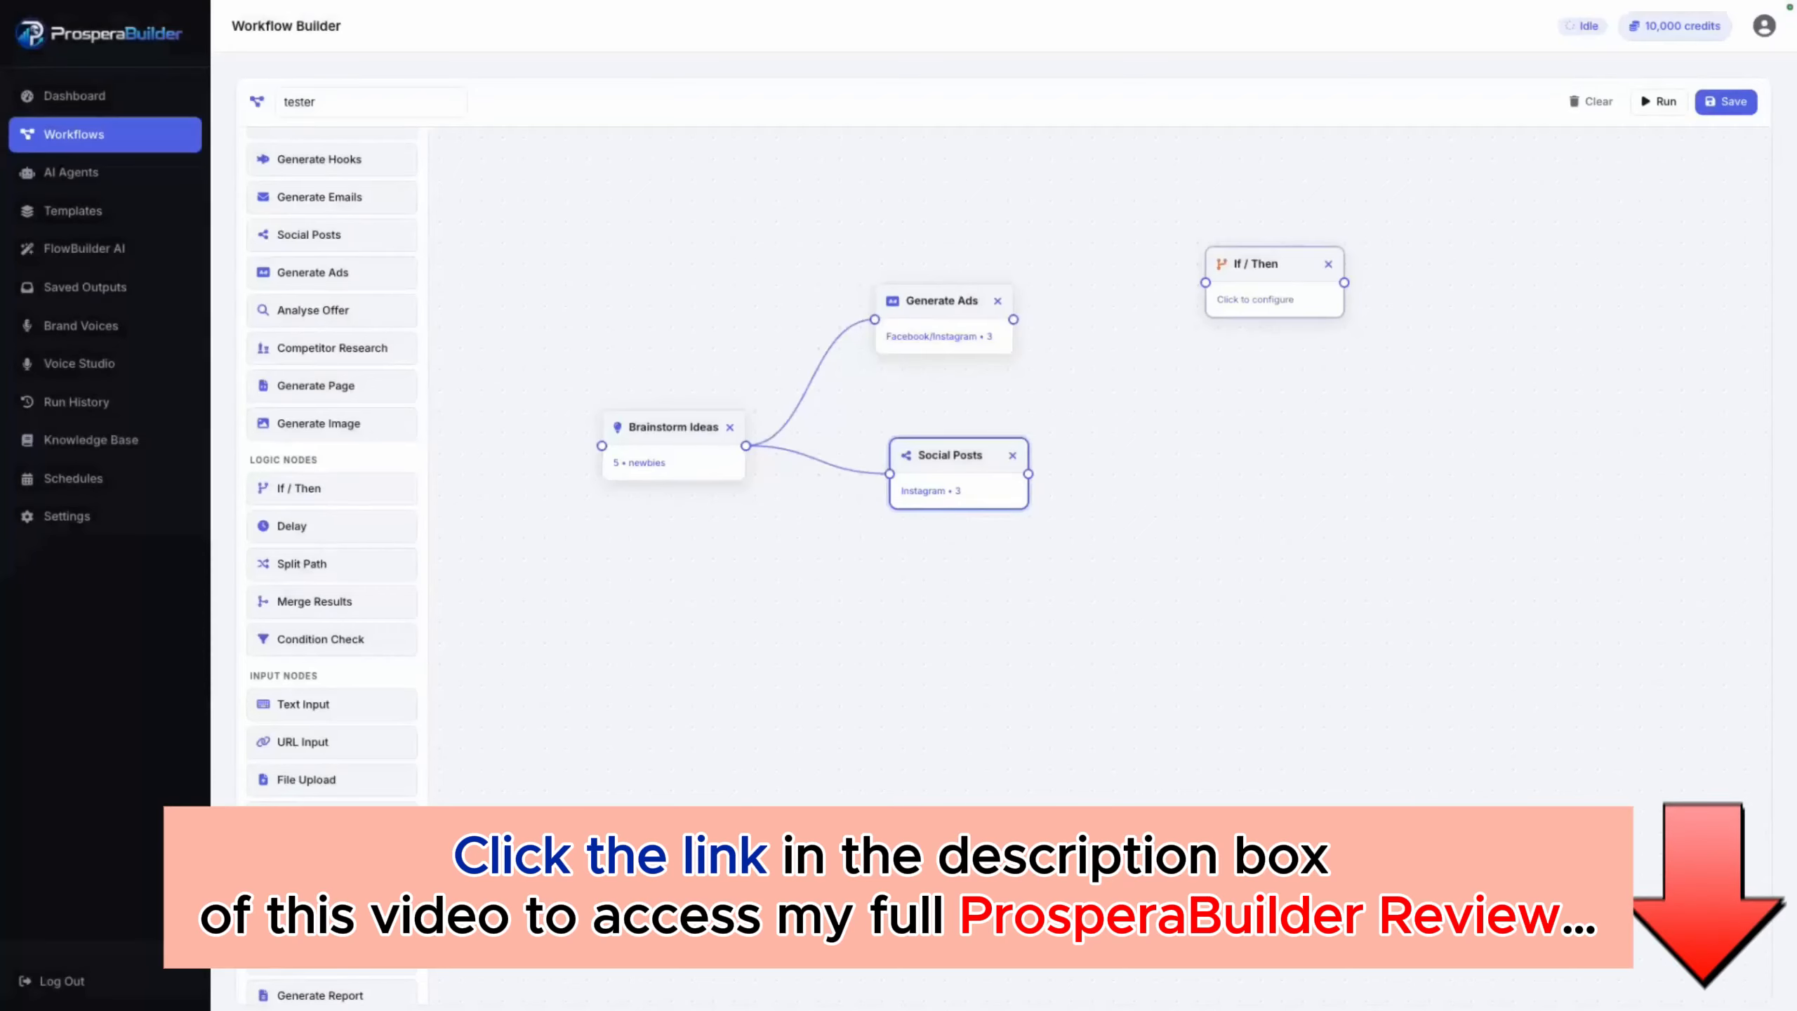
key("Delete")
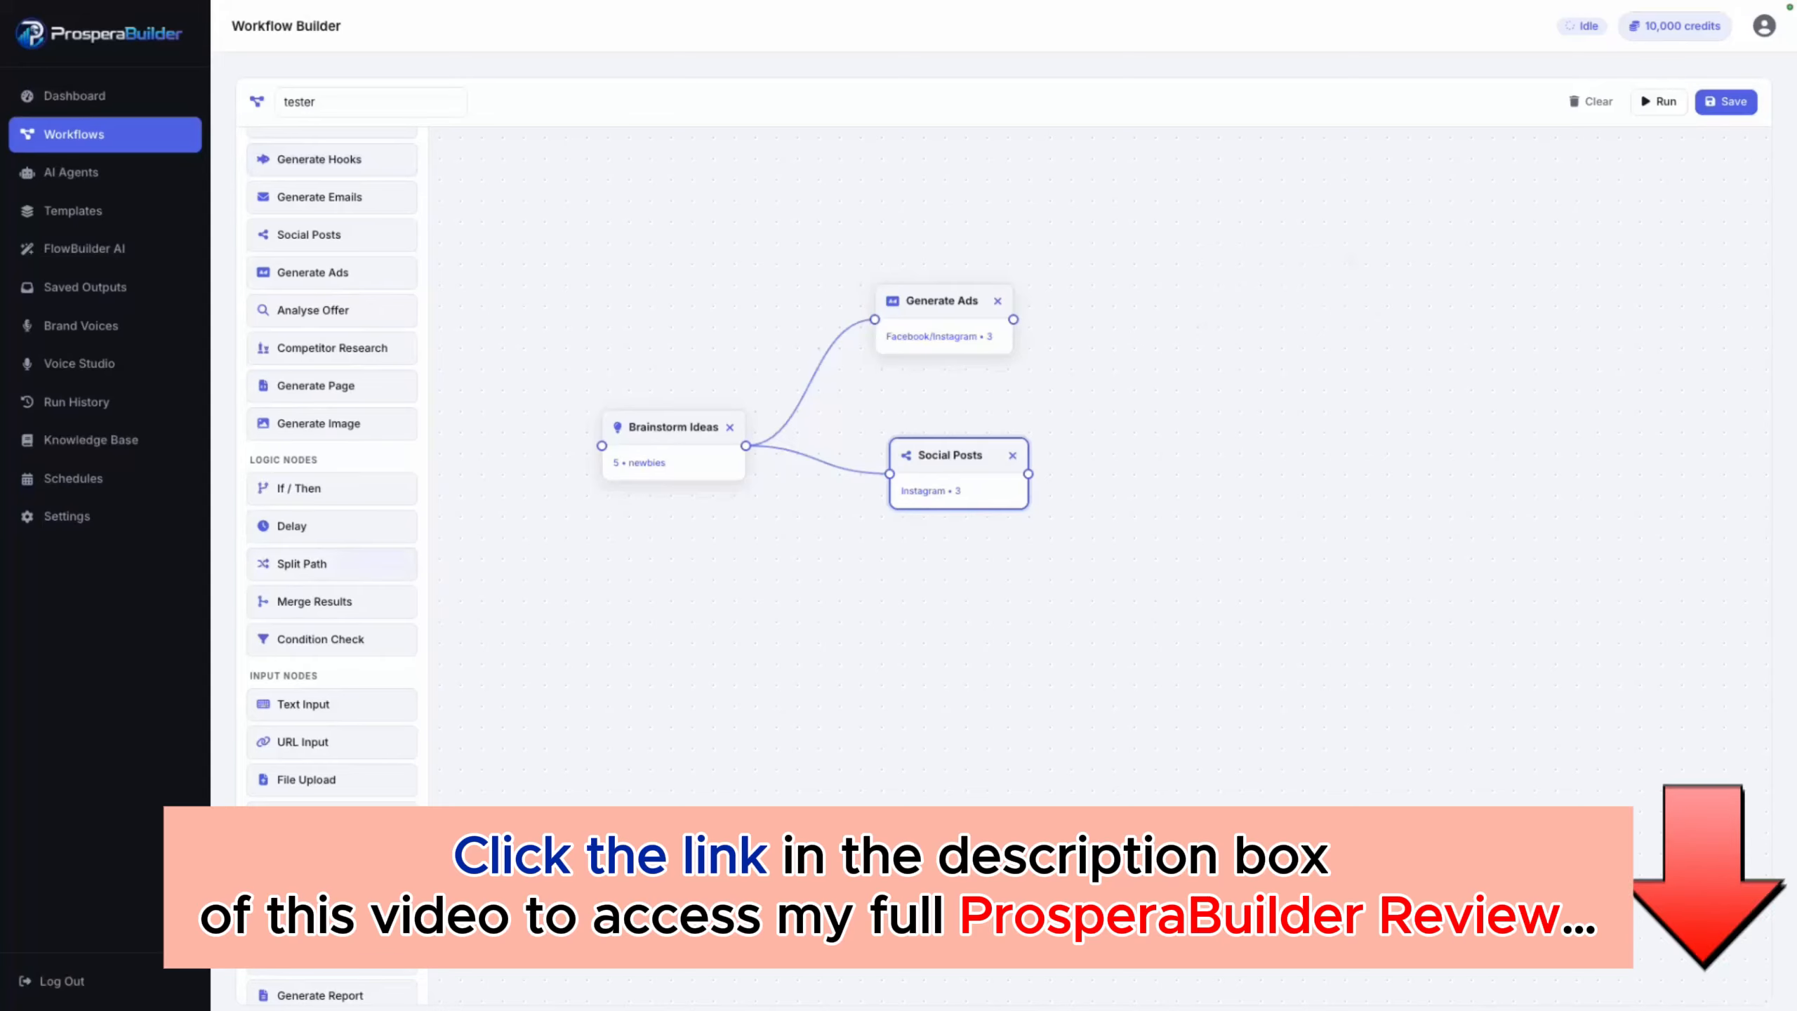
Step: Add a Save Result output node to the right of Social Posts and connect both Generate Ads and Social Posts to it
scroll(333, 563, "down", 2)
scroll(333, 485, "down", 2)
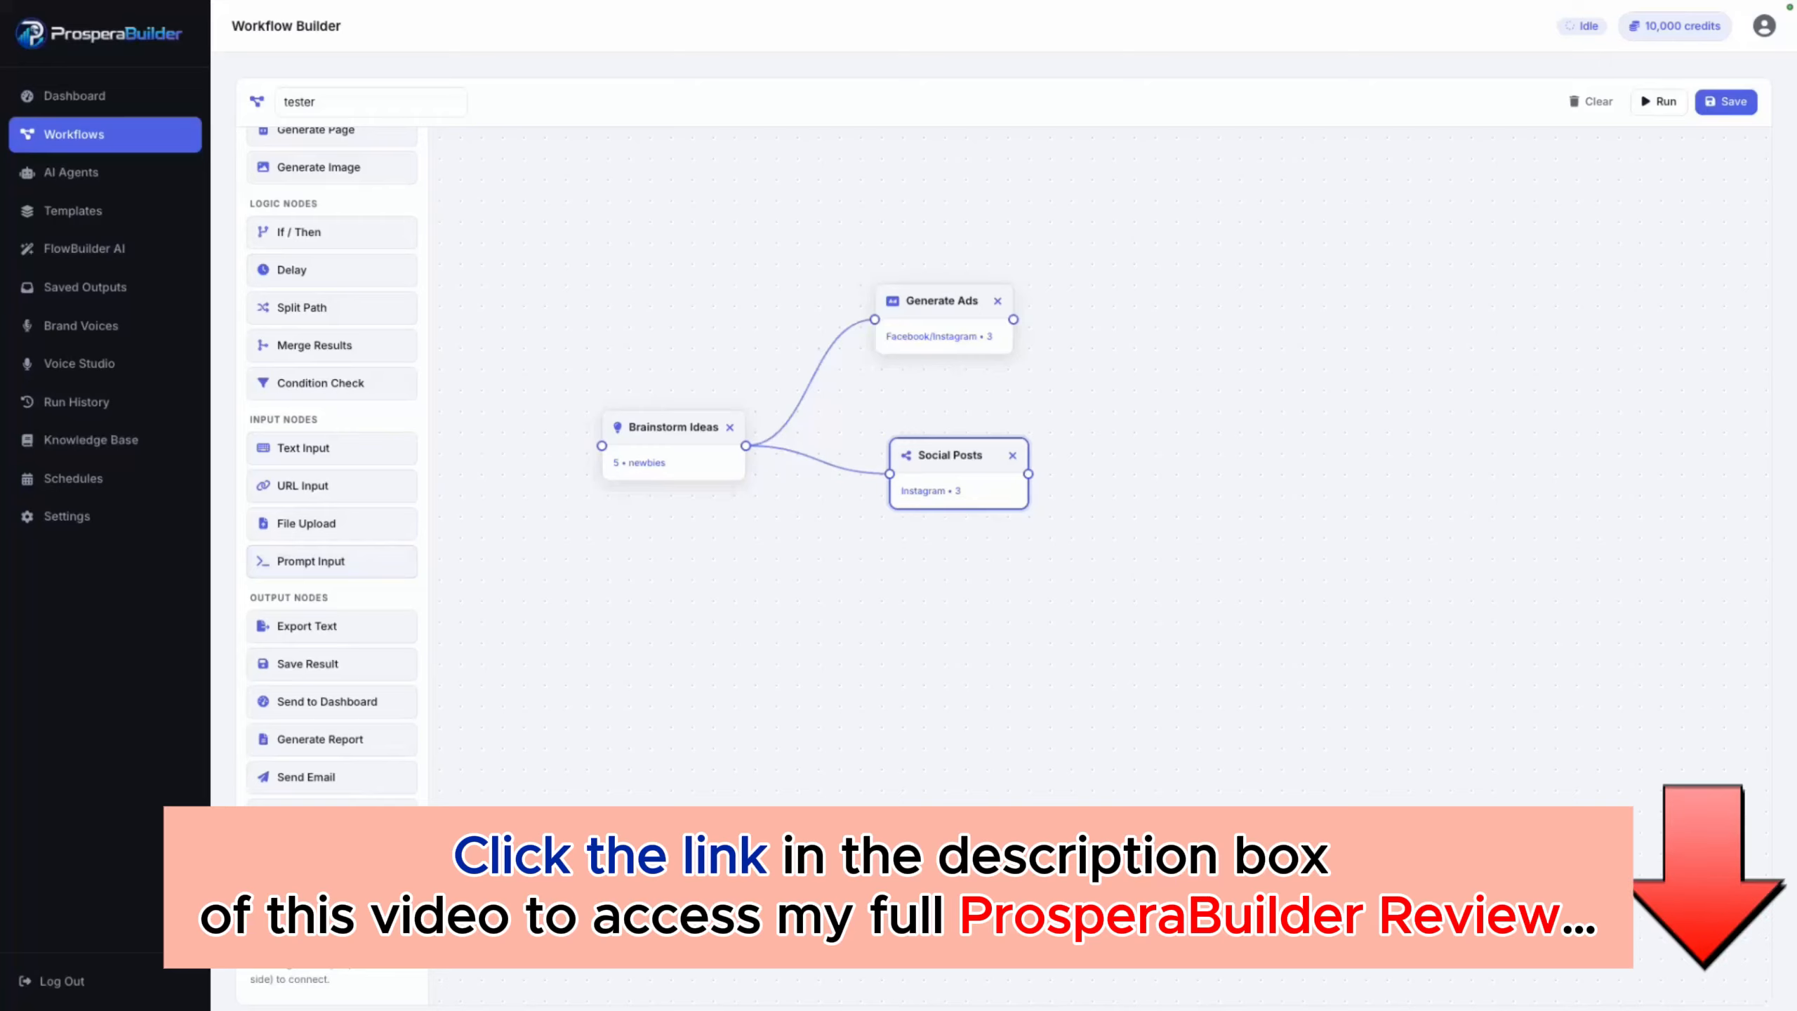
left_click_drag(332, 663, 1257, 357)
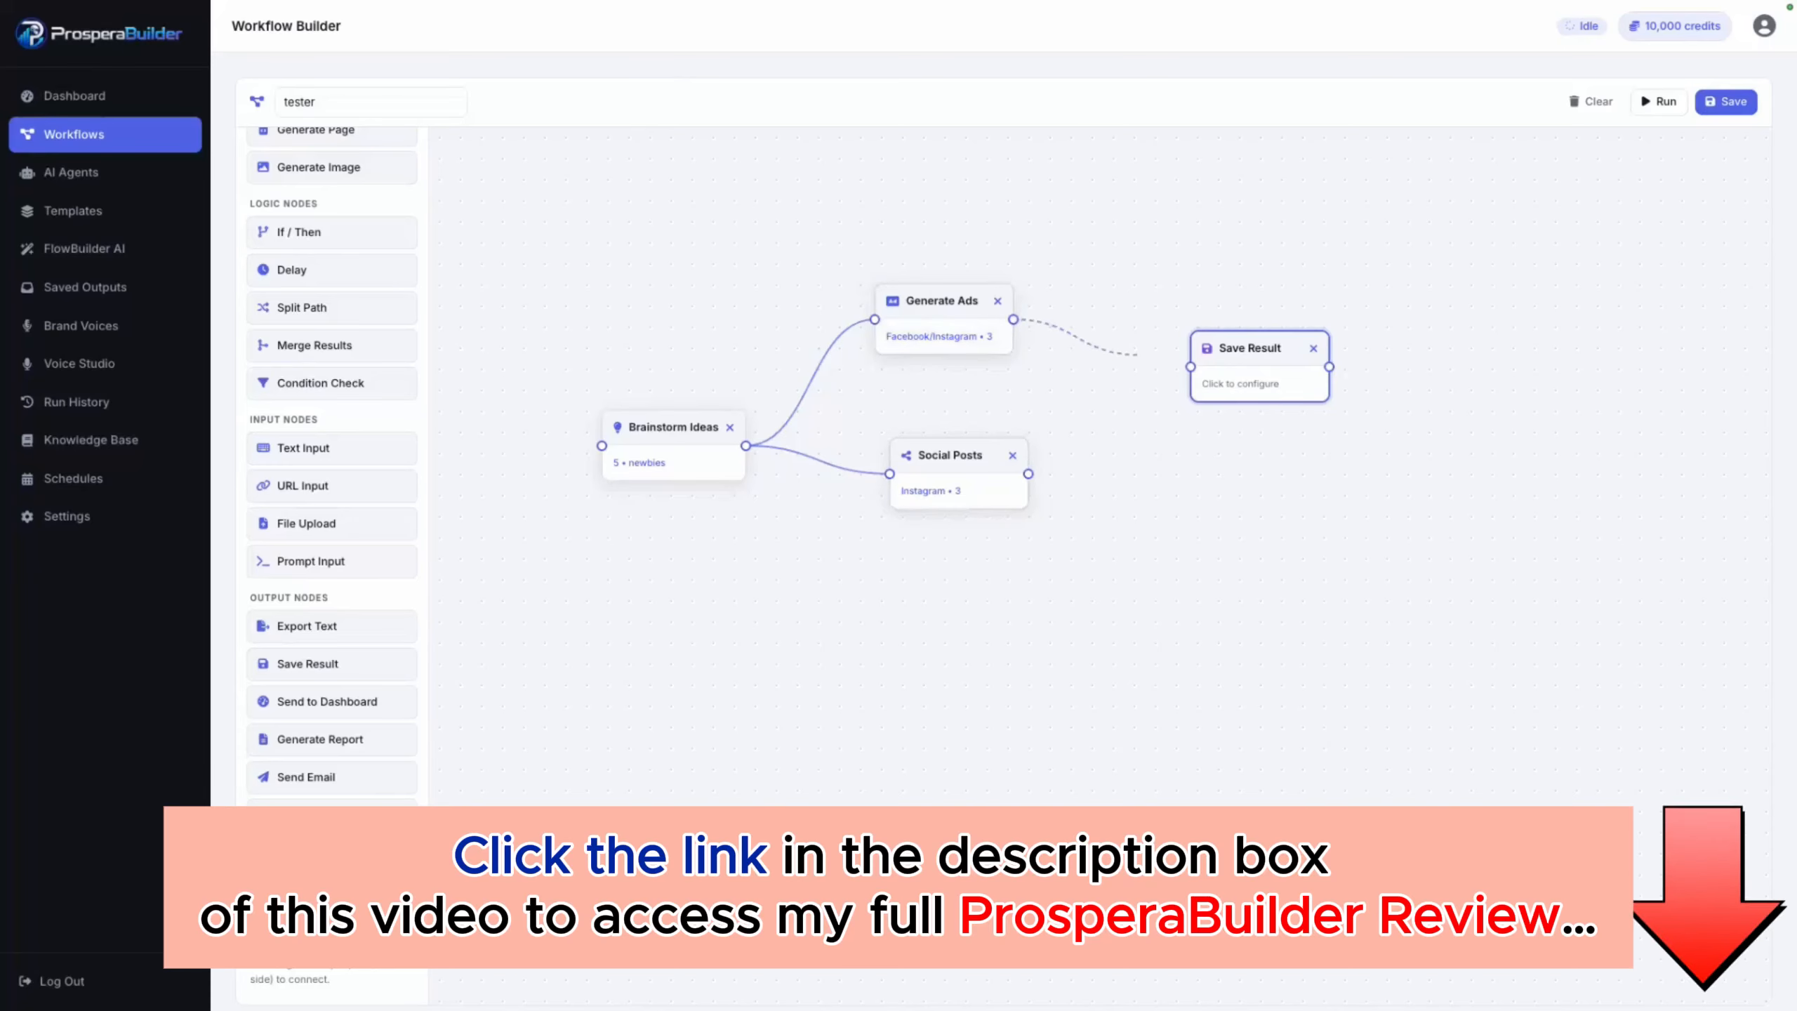
left_click_drag(1013, 319, 1191, 367)
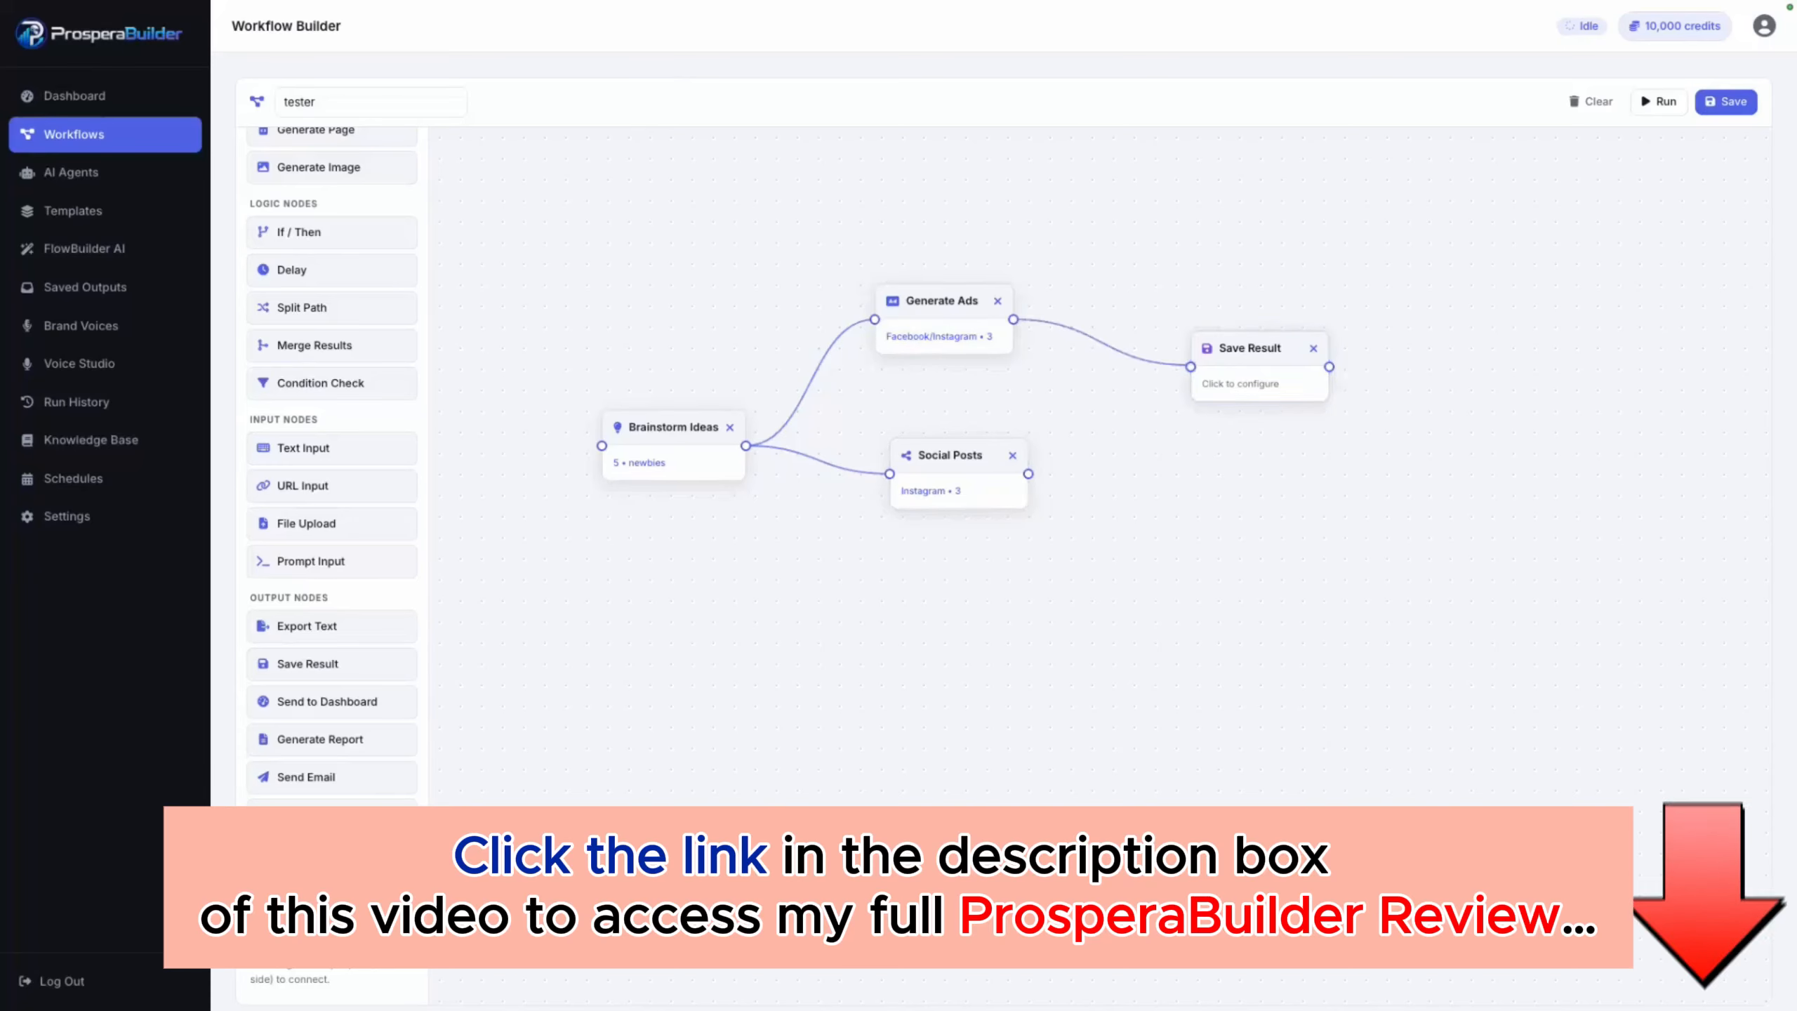
left_click_drag(1028, 474, 1213, 459)
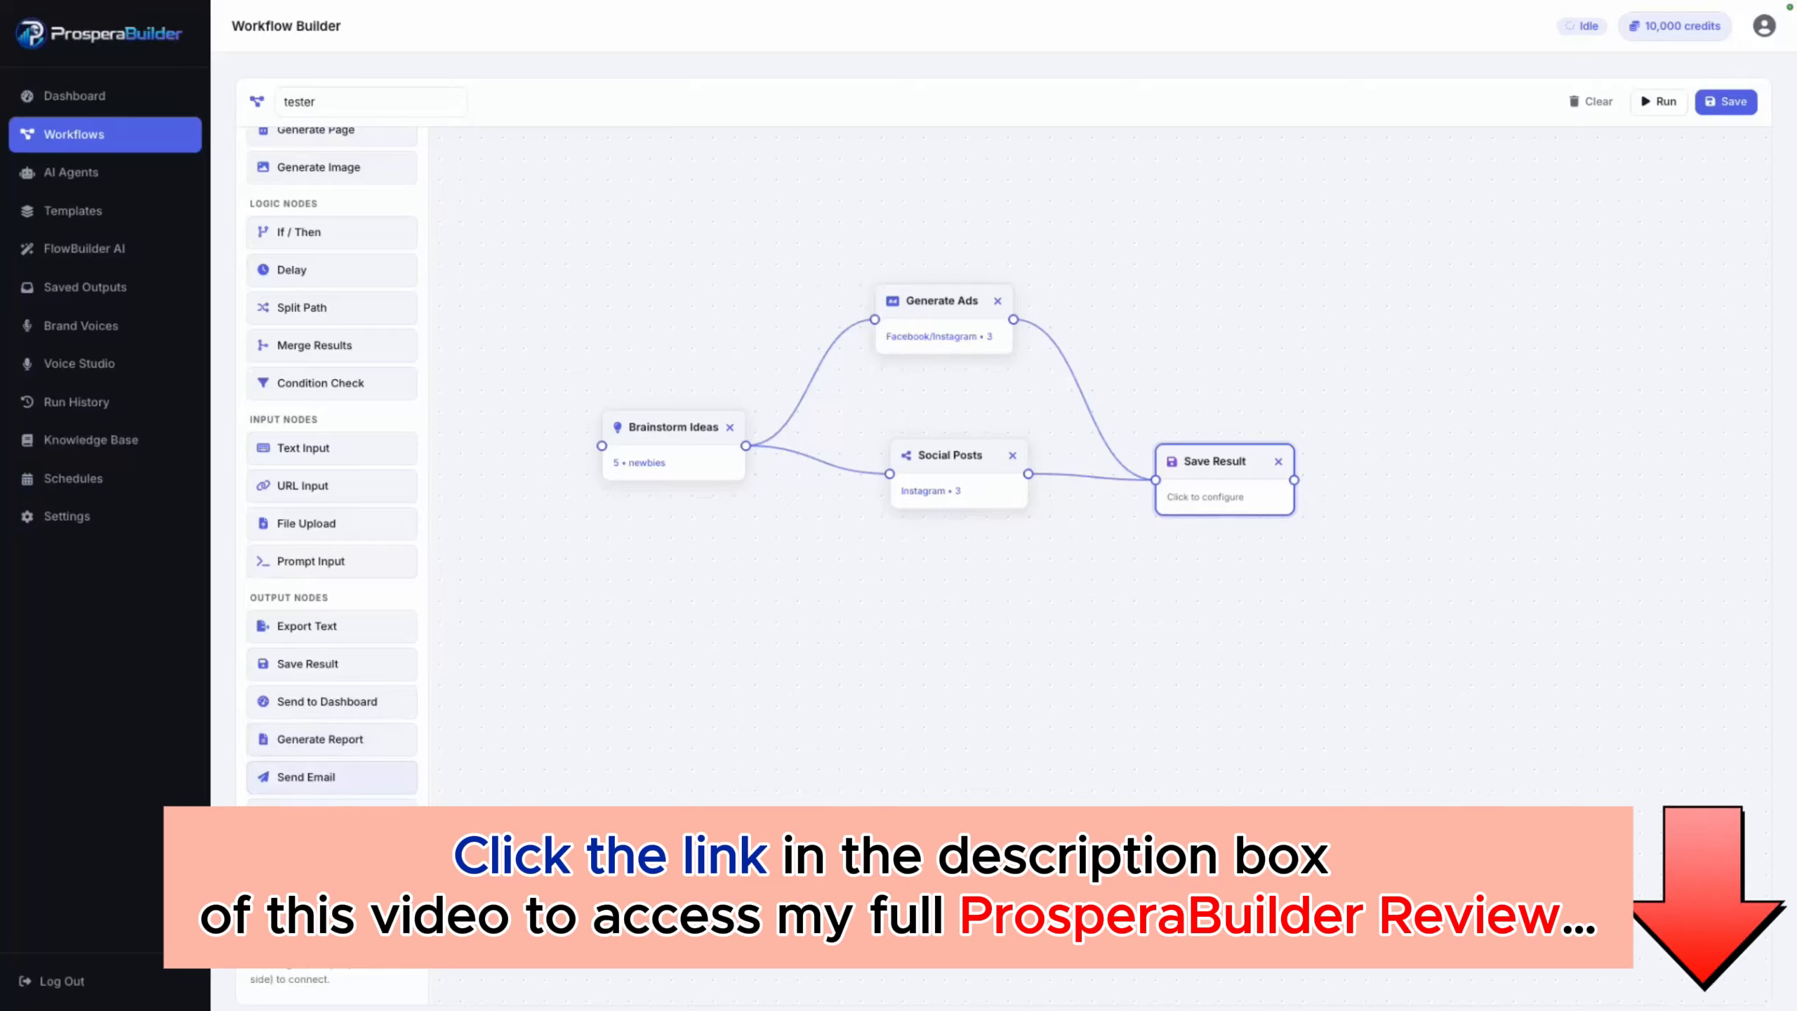
Step: Try a Send Email node connected after Save Result, view its recipient and subject settings, and remove the node
left_click_drag(306, 776, 1266, 647)
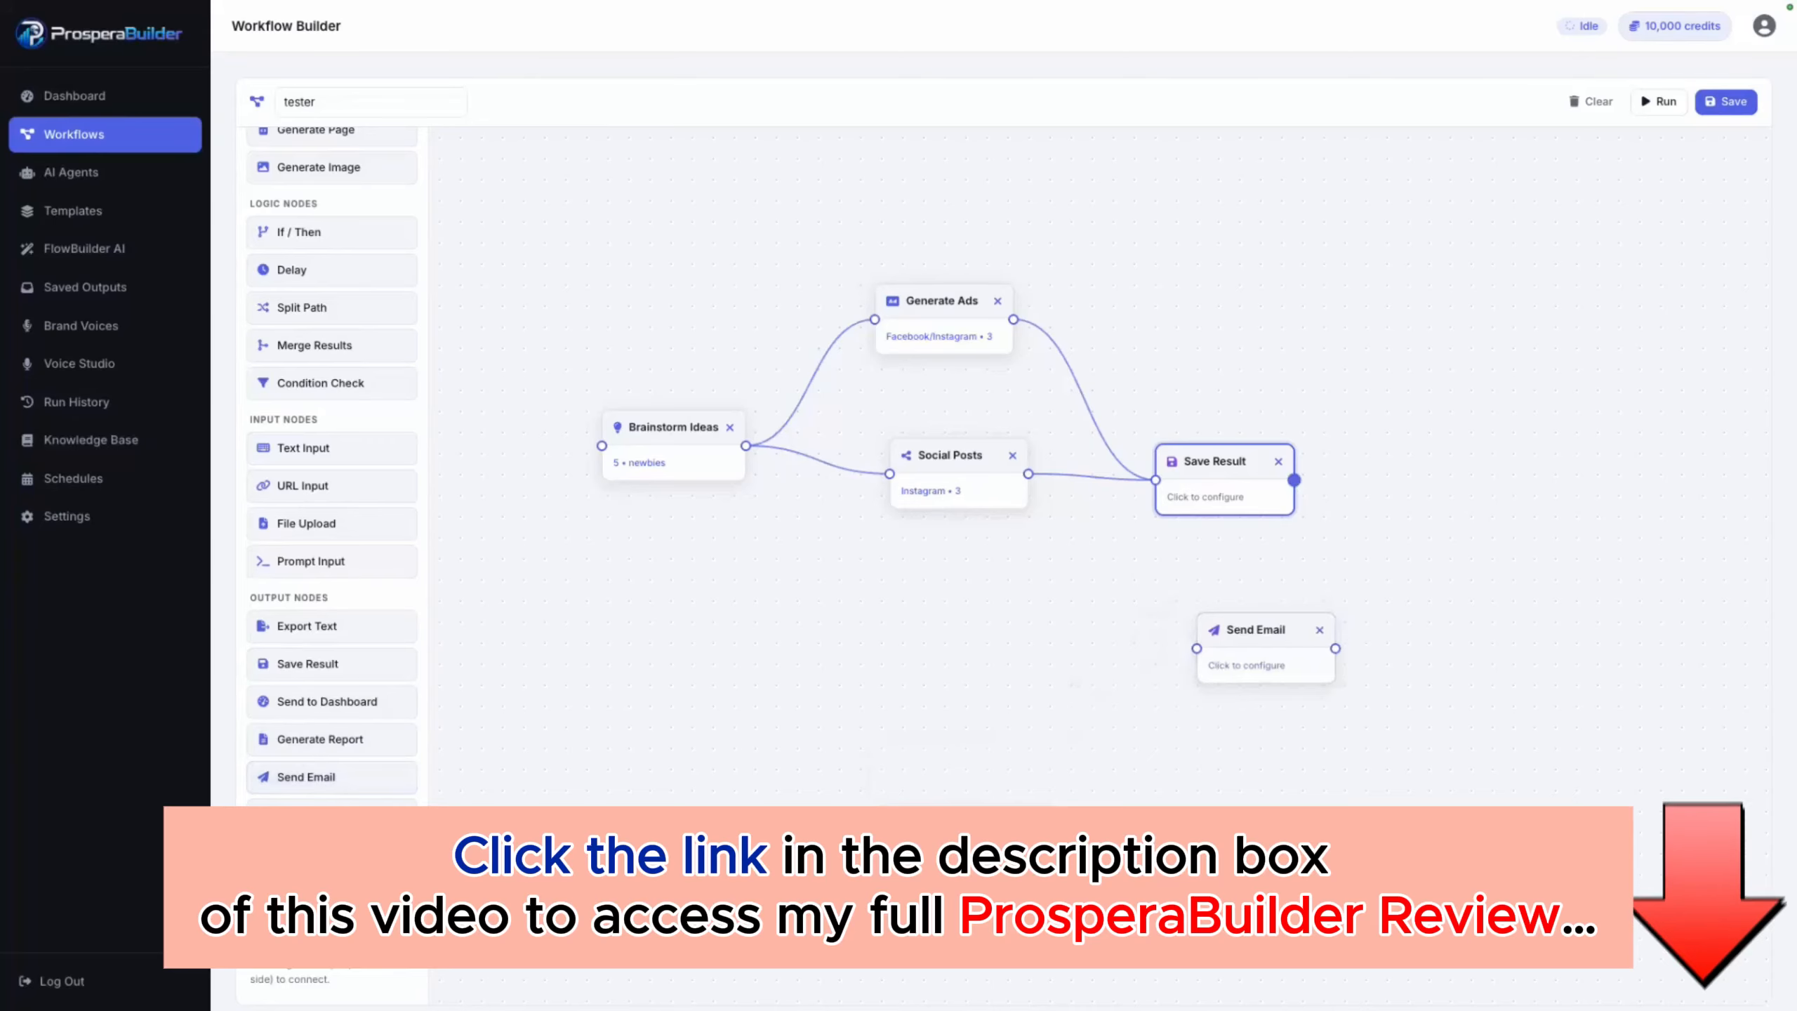
left_click_drag(1294, 480, 1196, 647)
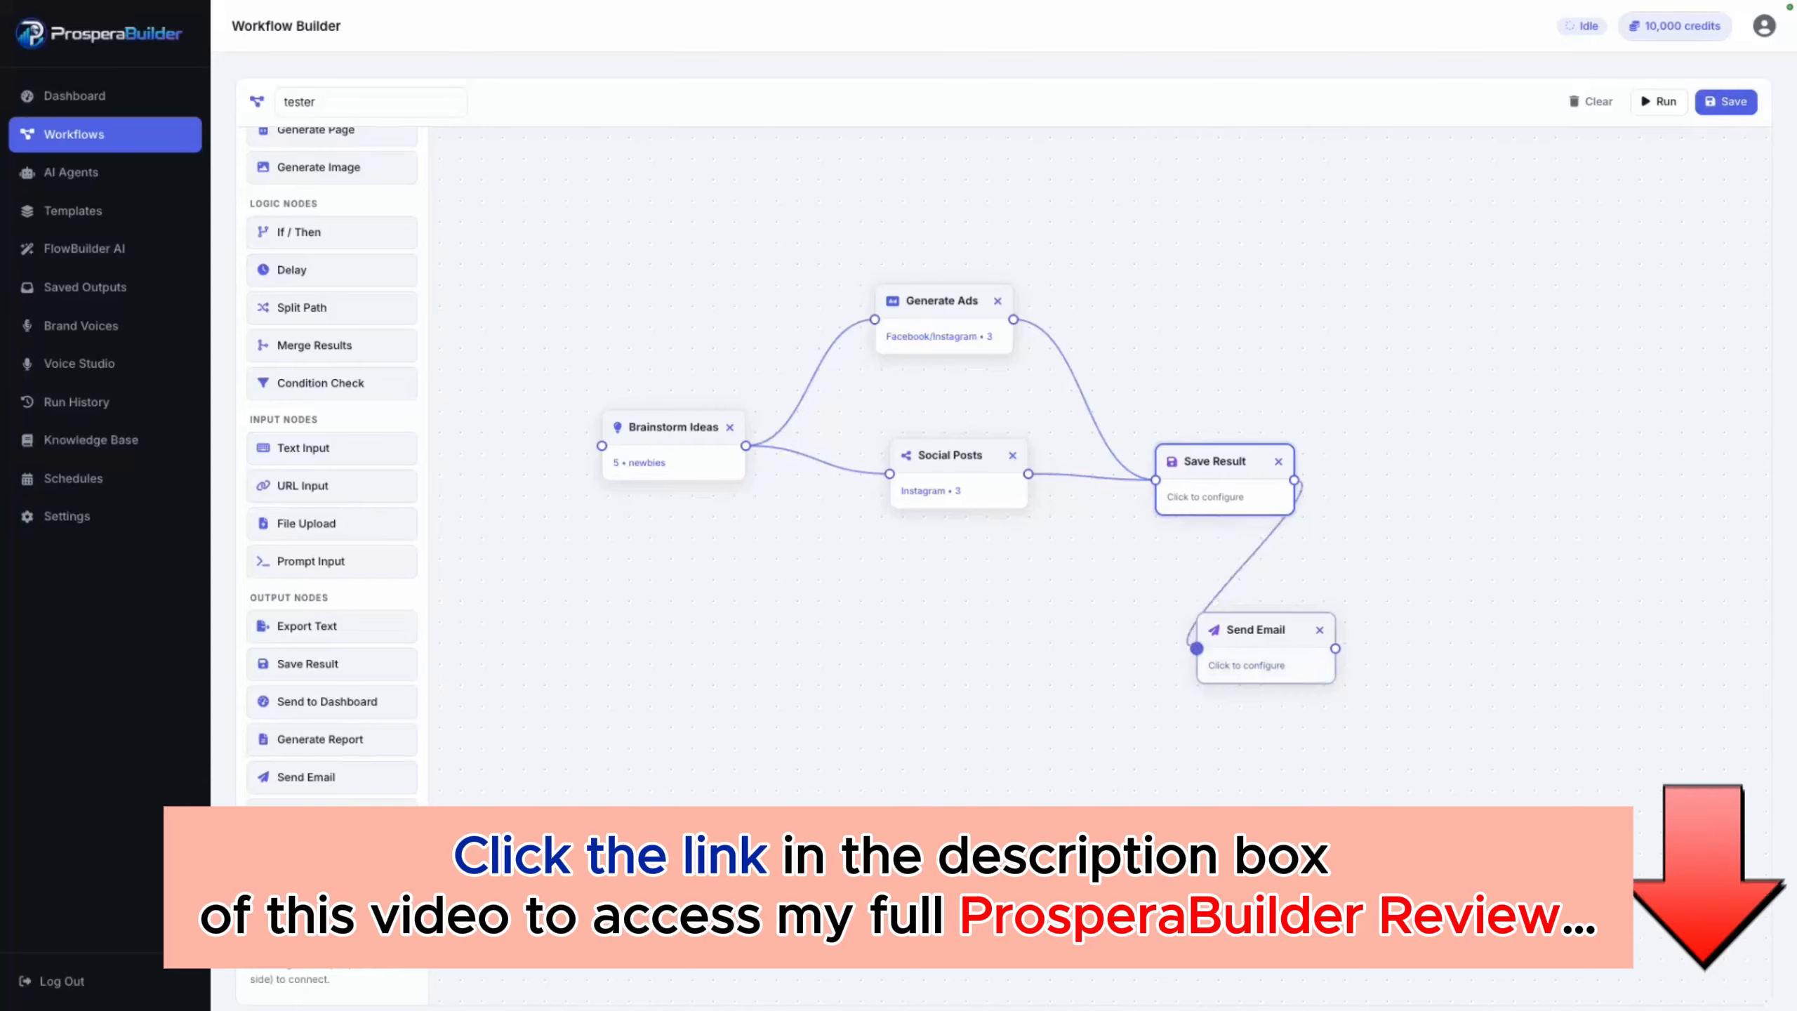
left_click(1246, 664)
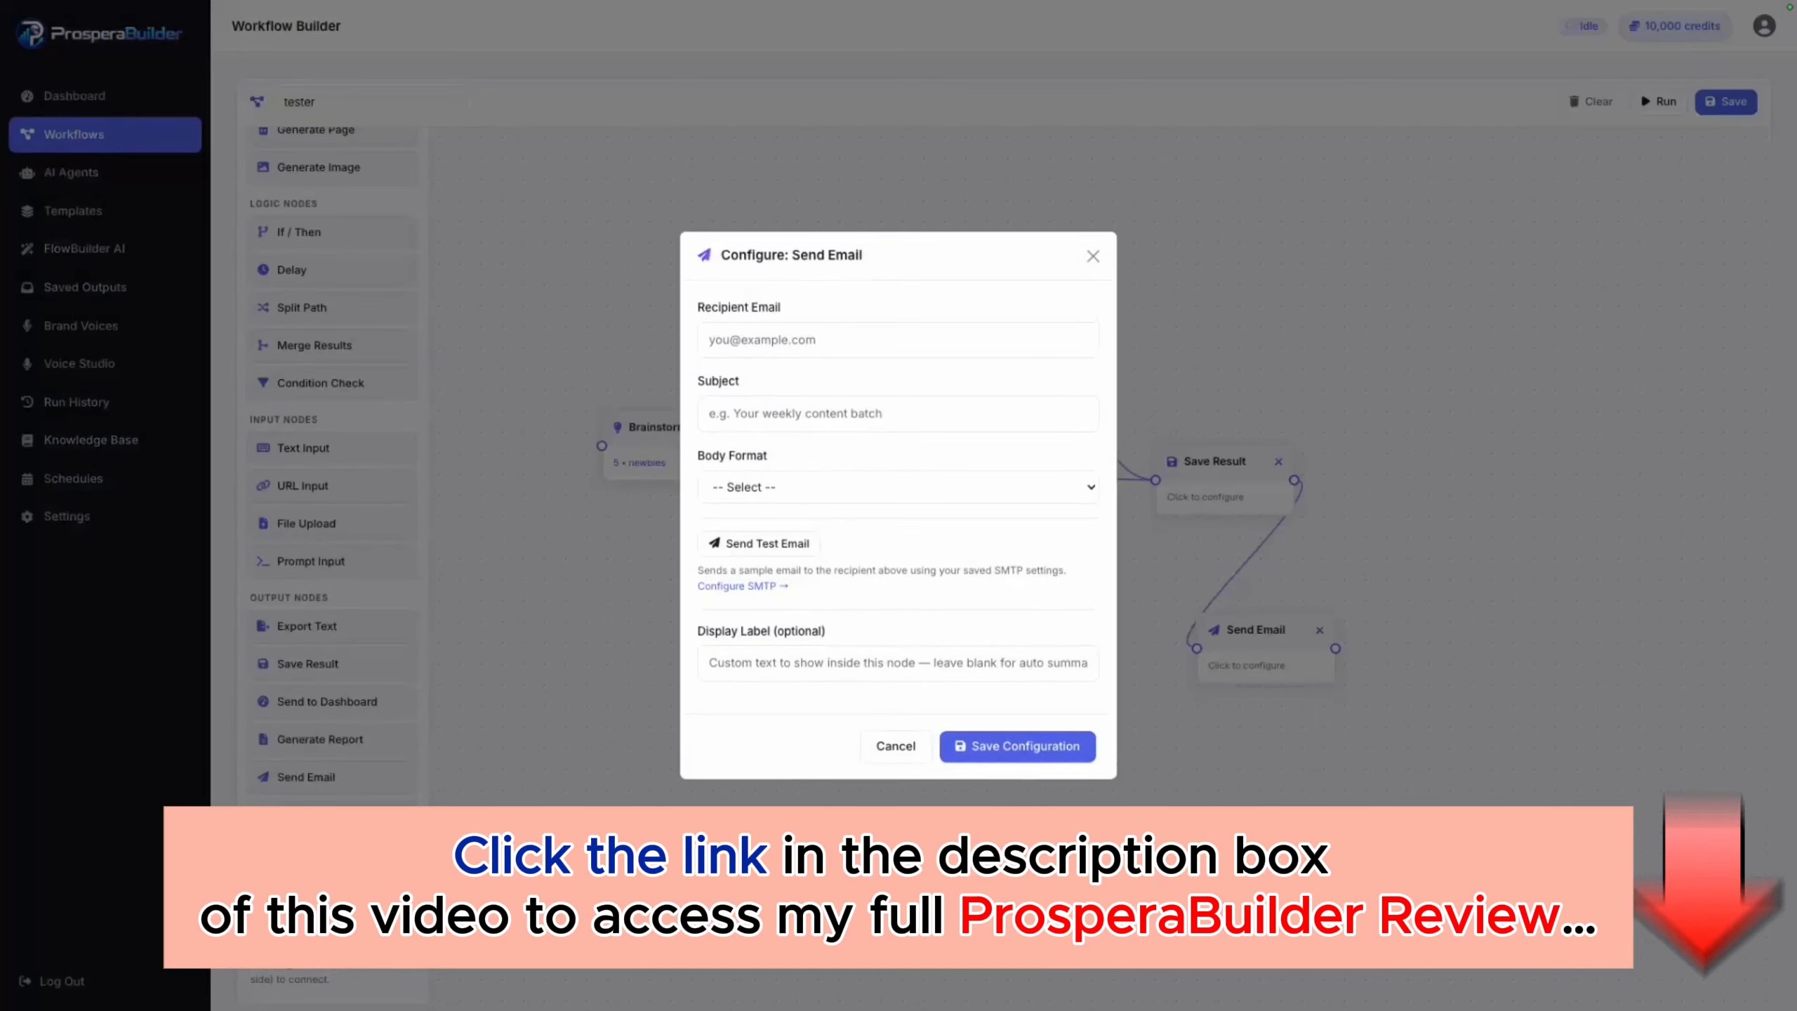
left_click(1093, 256)
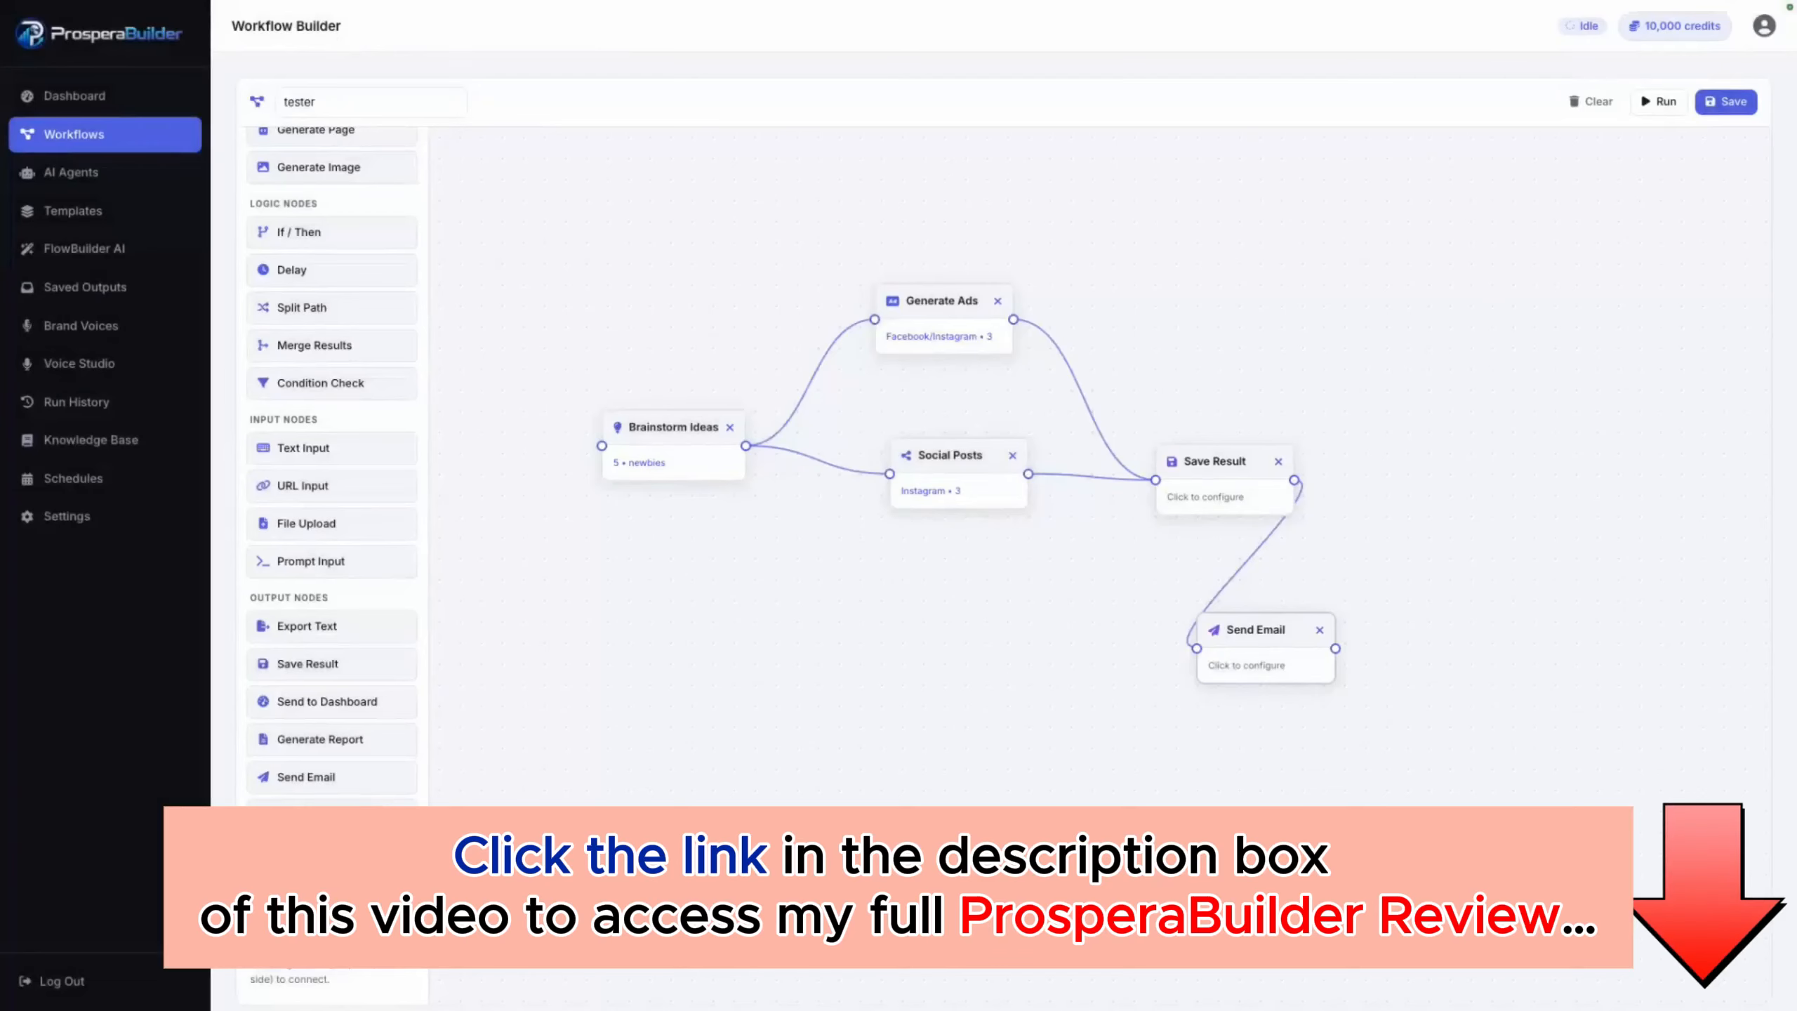
left_click(1319, 630)
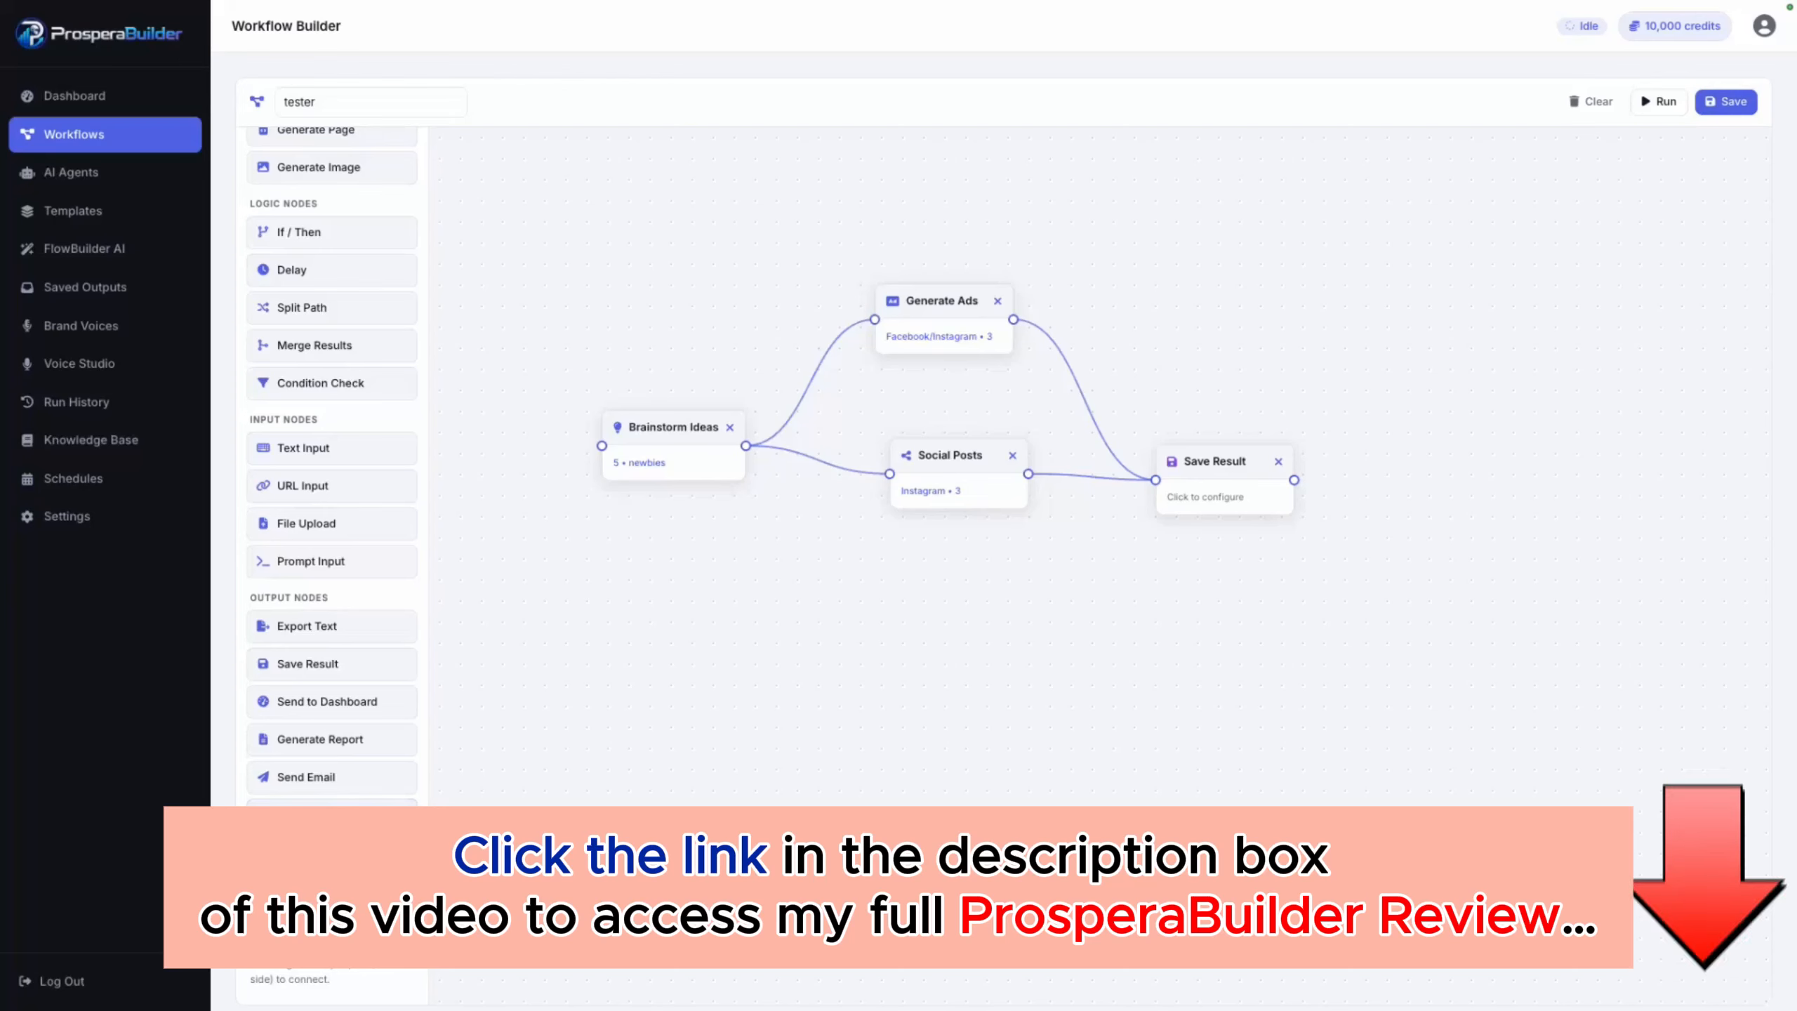
Step: Add a Combine All Outputs node to the right of Save Result and connect Save Result's output to it
left_click_drag(319, 815, 1458, 490)
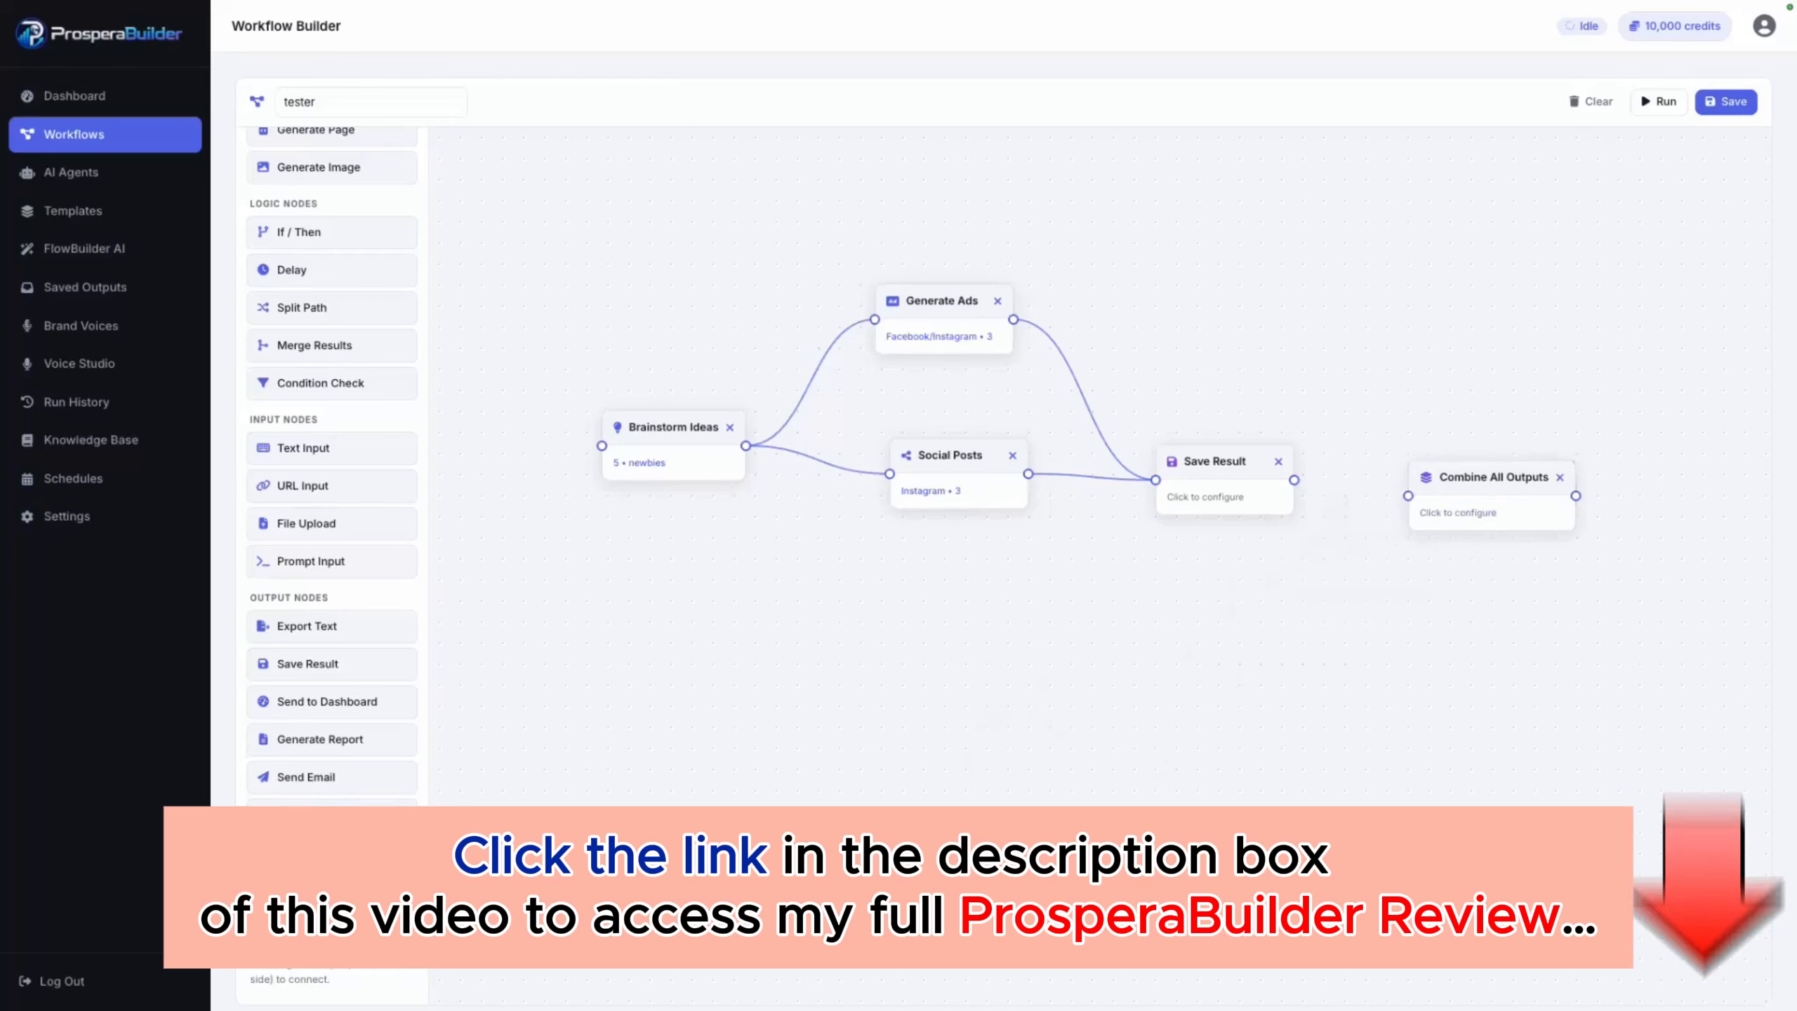
left_click_drag(1294, 480, 1408, 496)
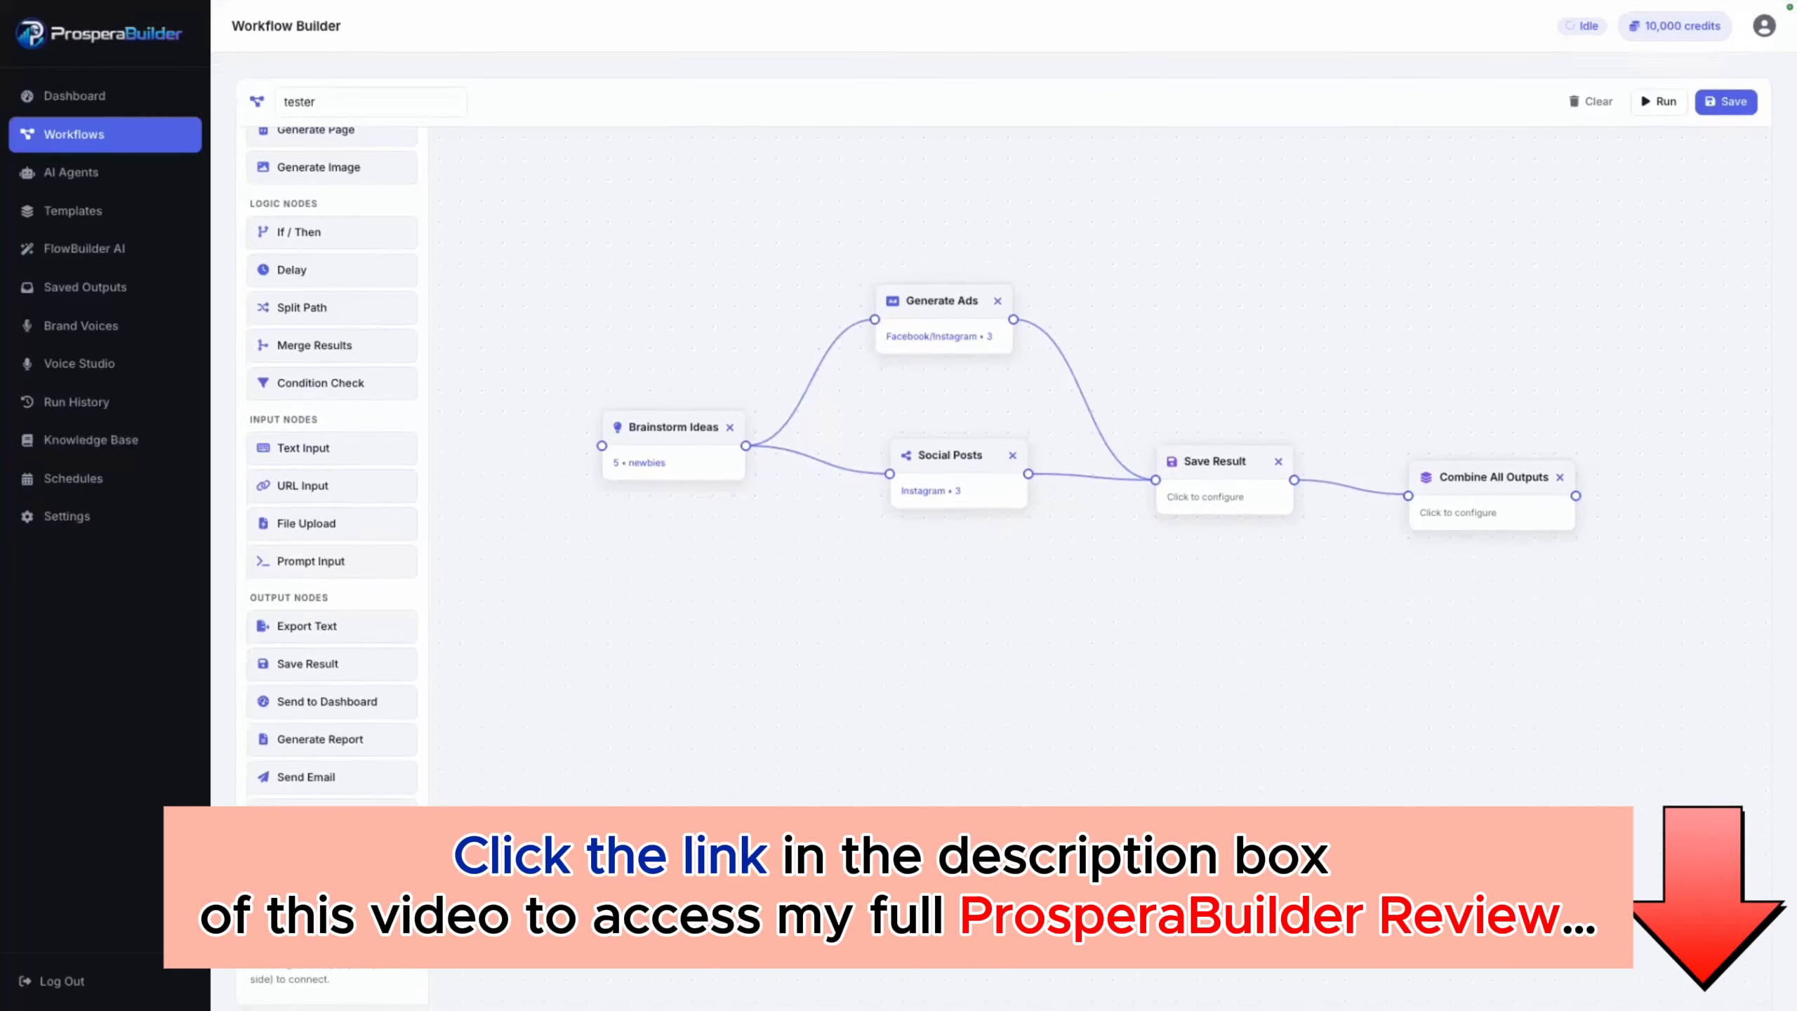
Step: Save the tester workflow and run it with the input context "Create for my offer Propserabuilder this helps marketers build better marketing systems"
left_click(1726, 102)
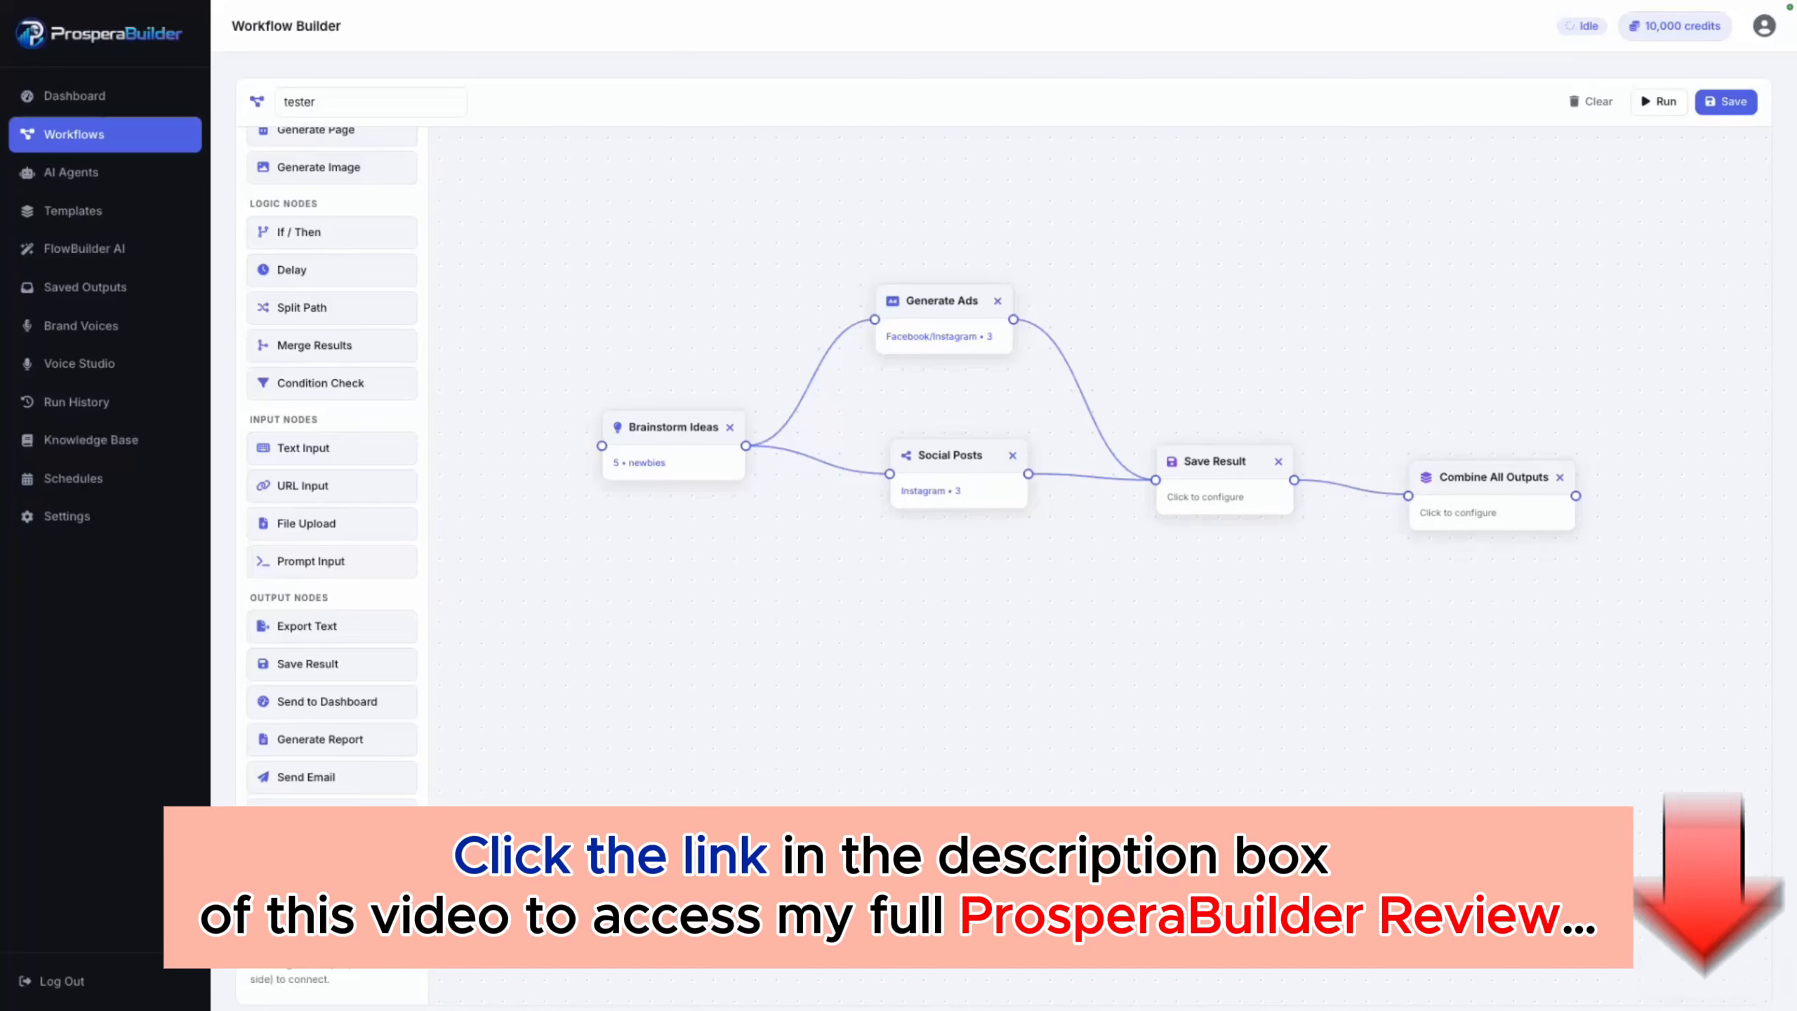
scroll(333, 425, "up", 5)
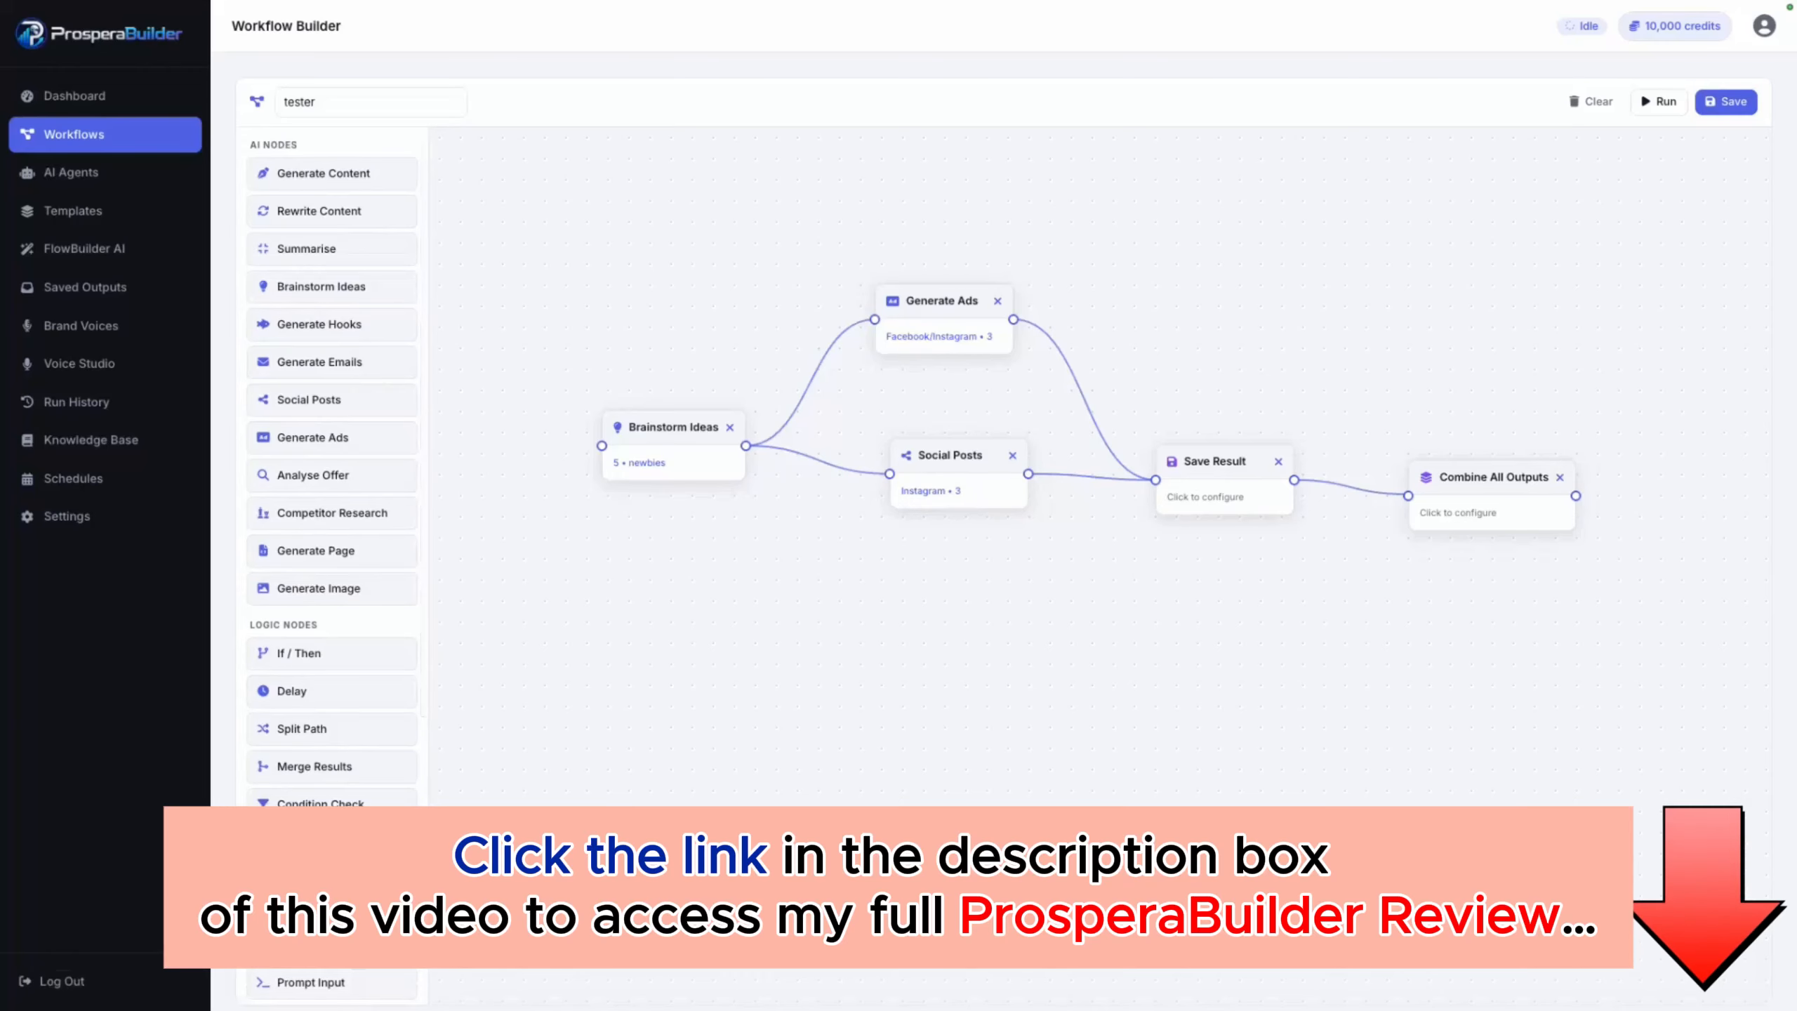
left_click(1659, 102)
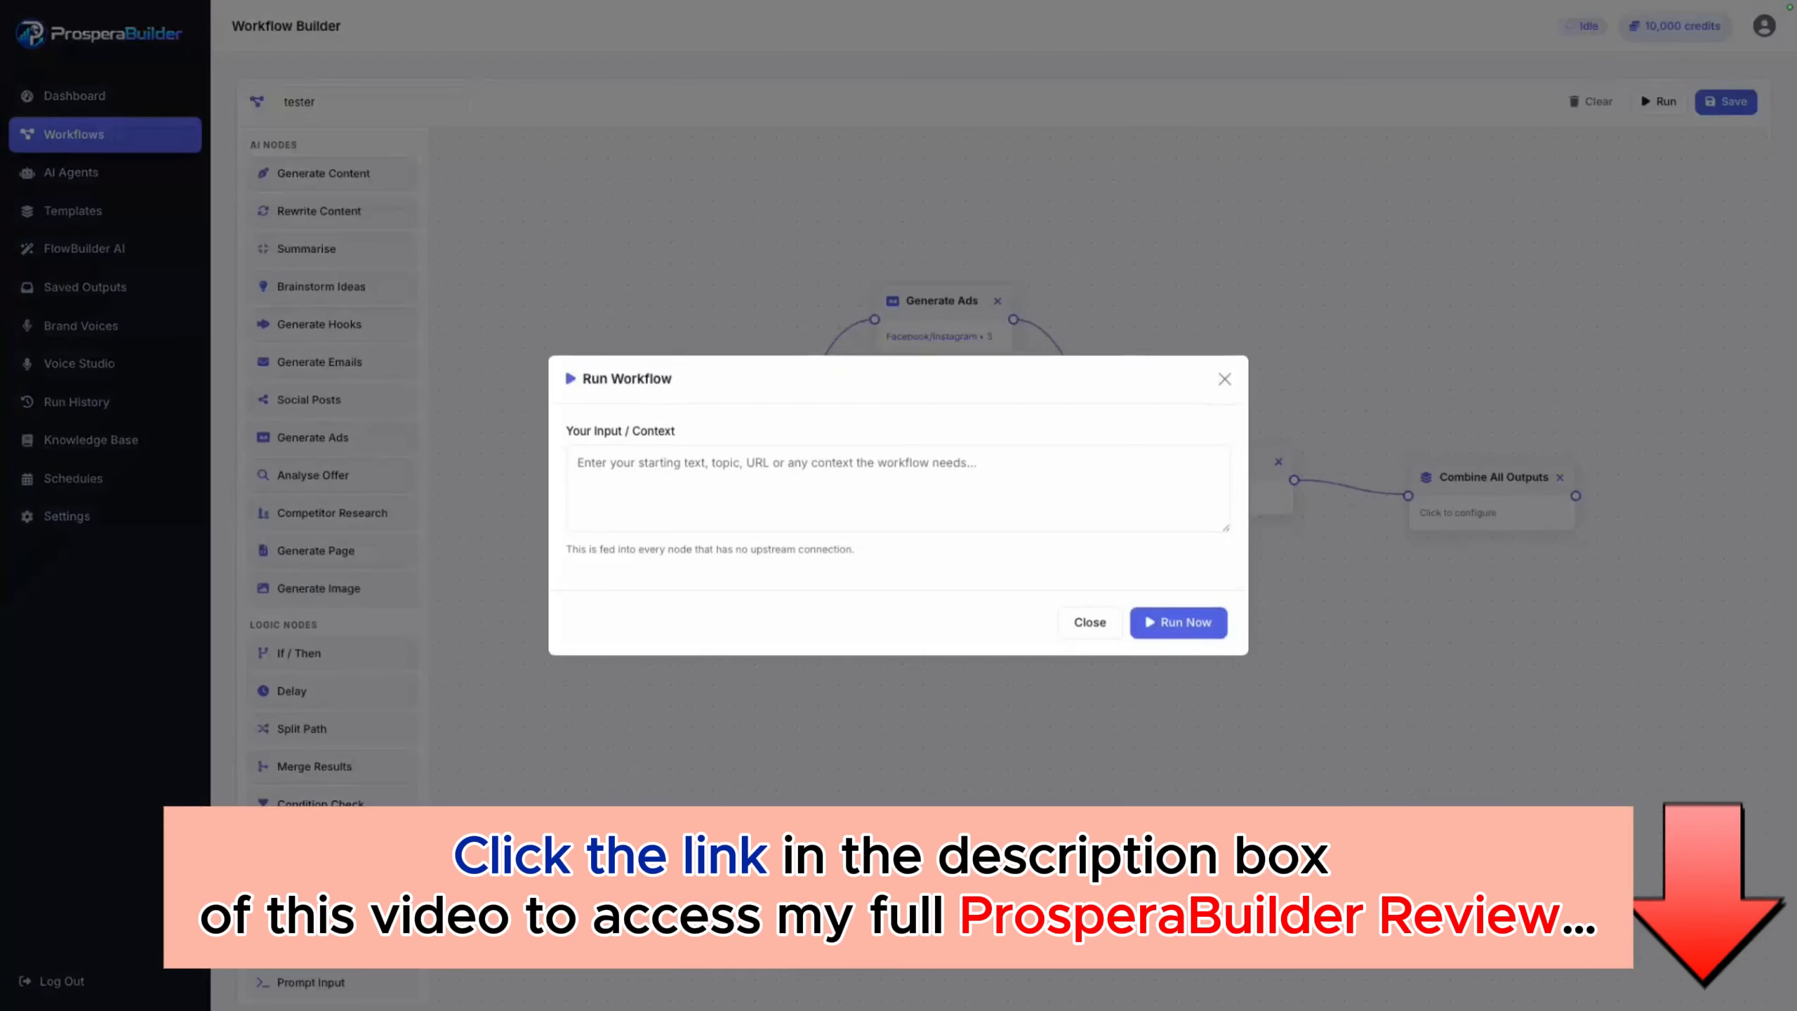
left_click(897, 488)
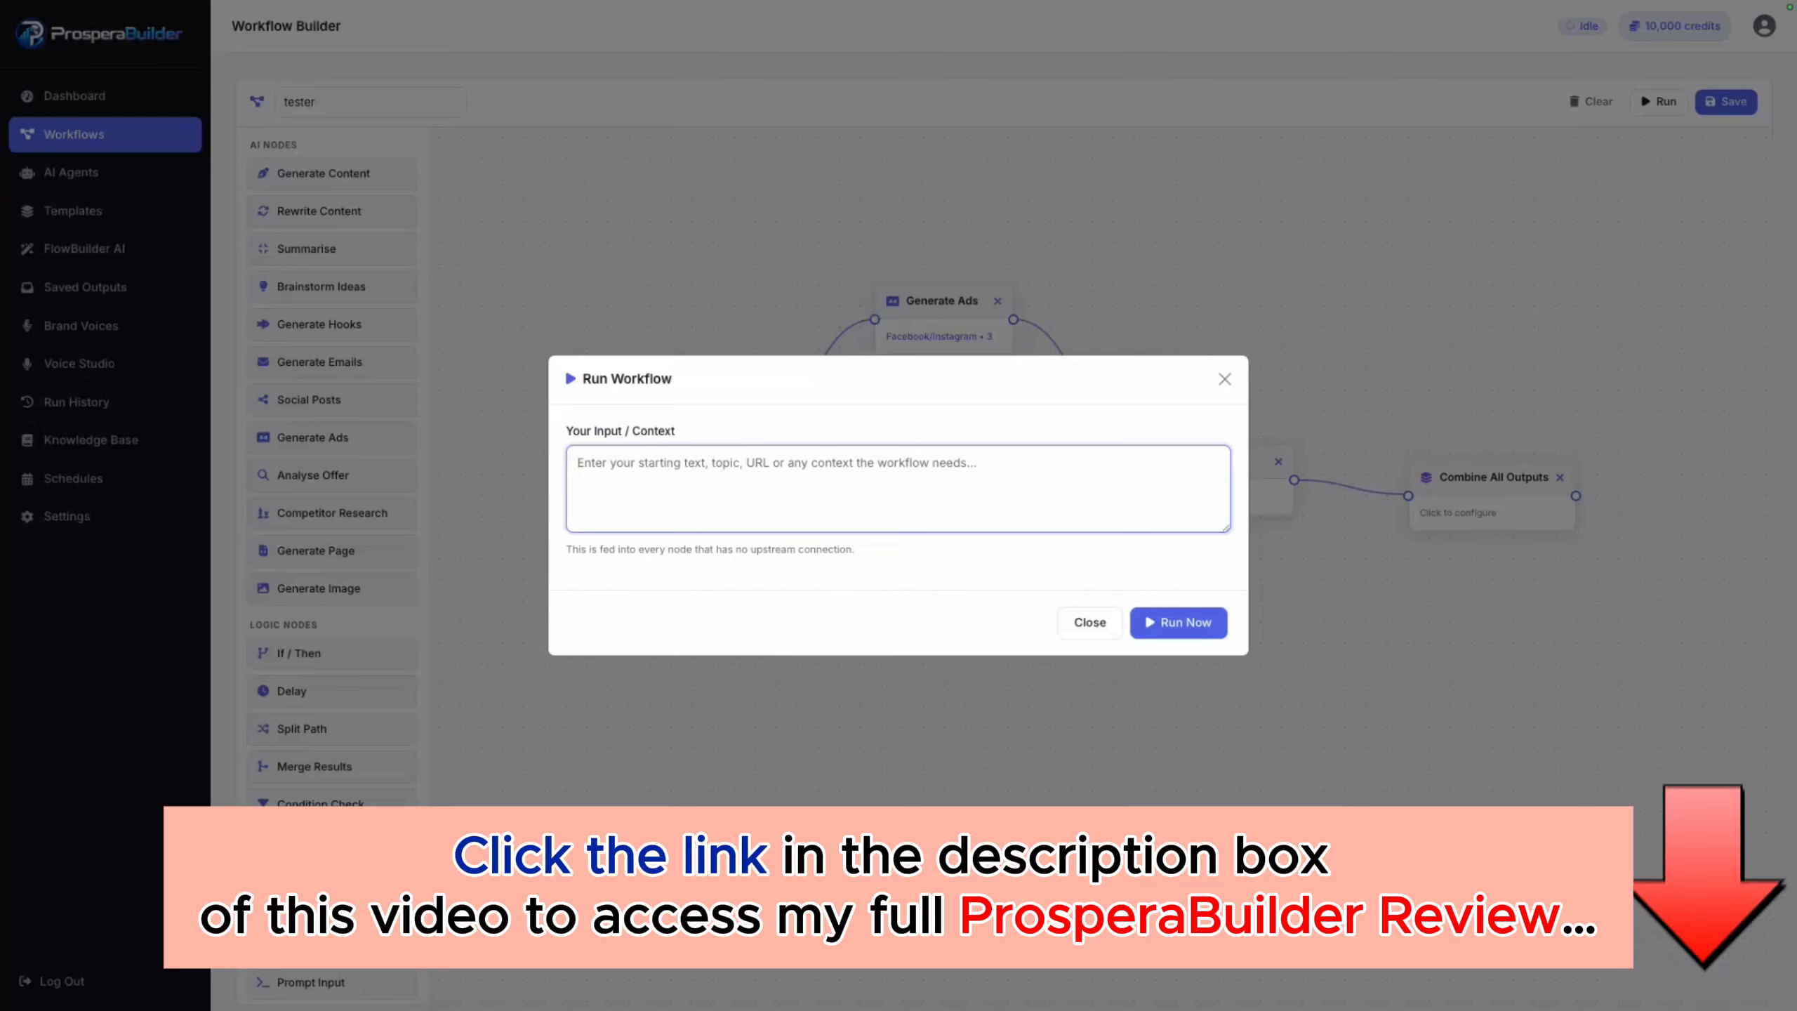
type("Create ")
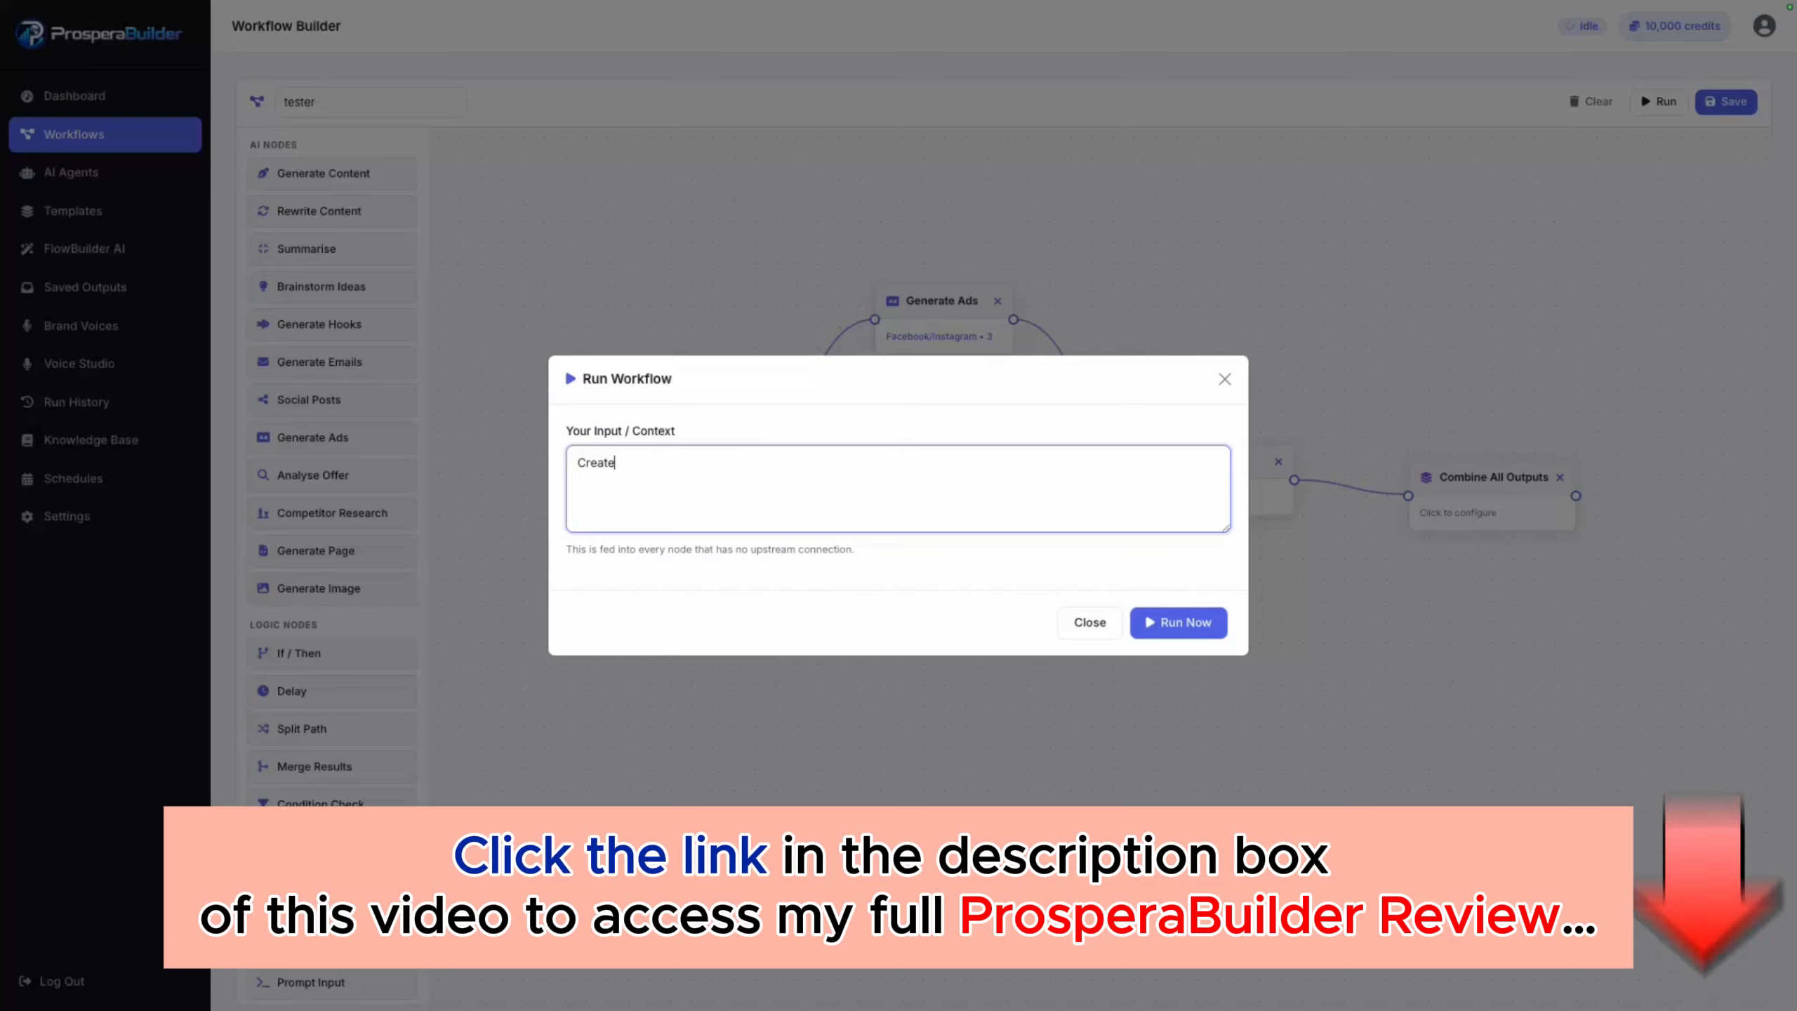
type("f")
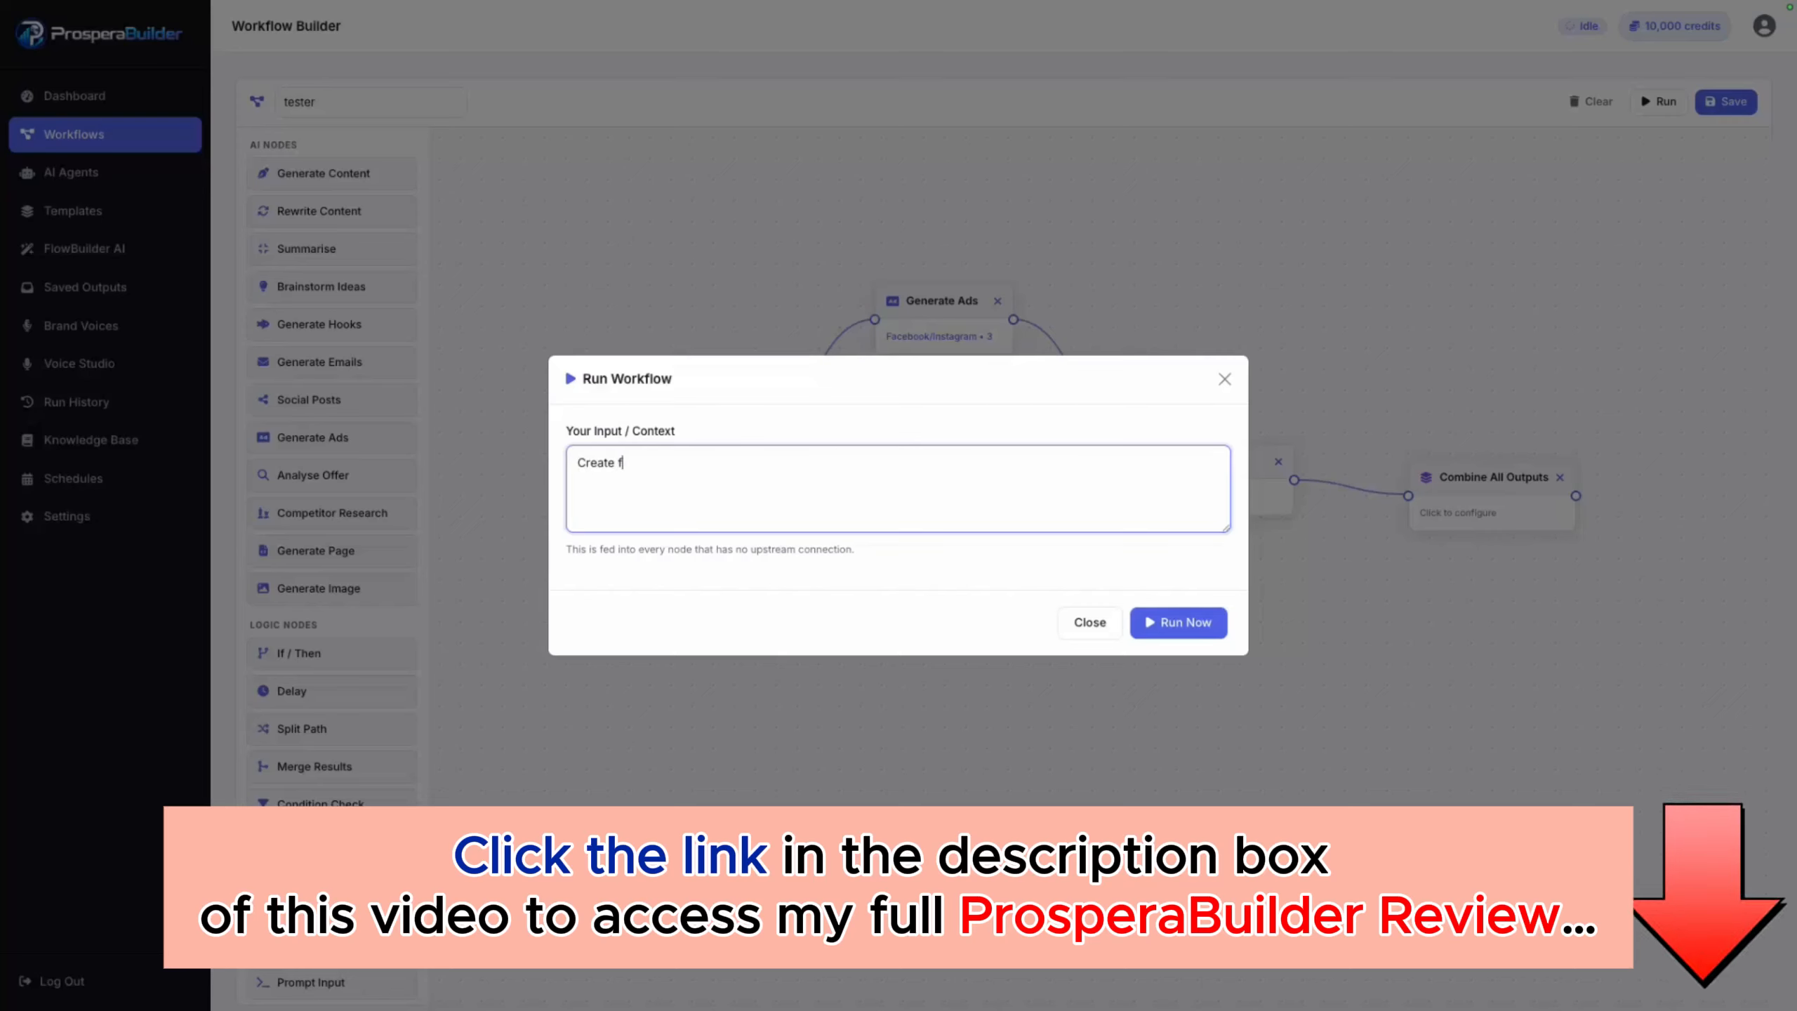
type("or my off")
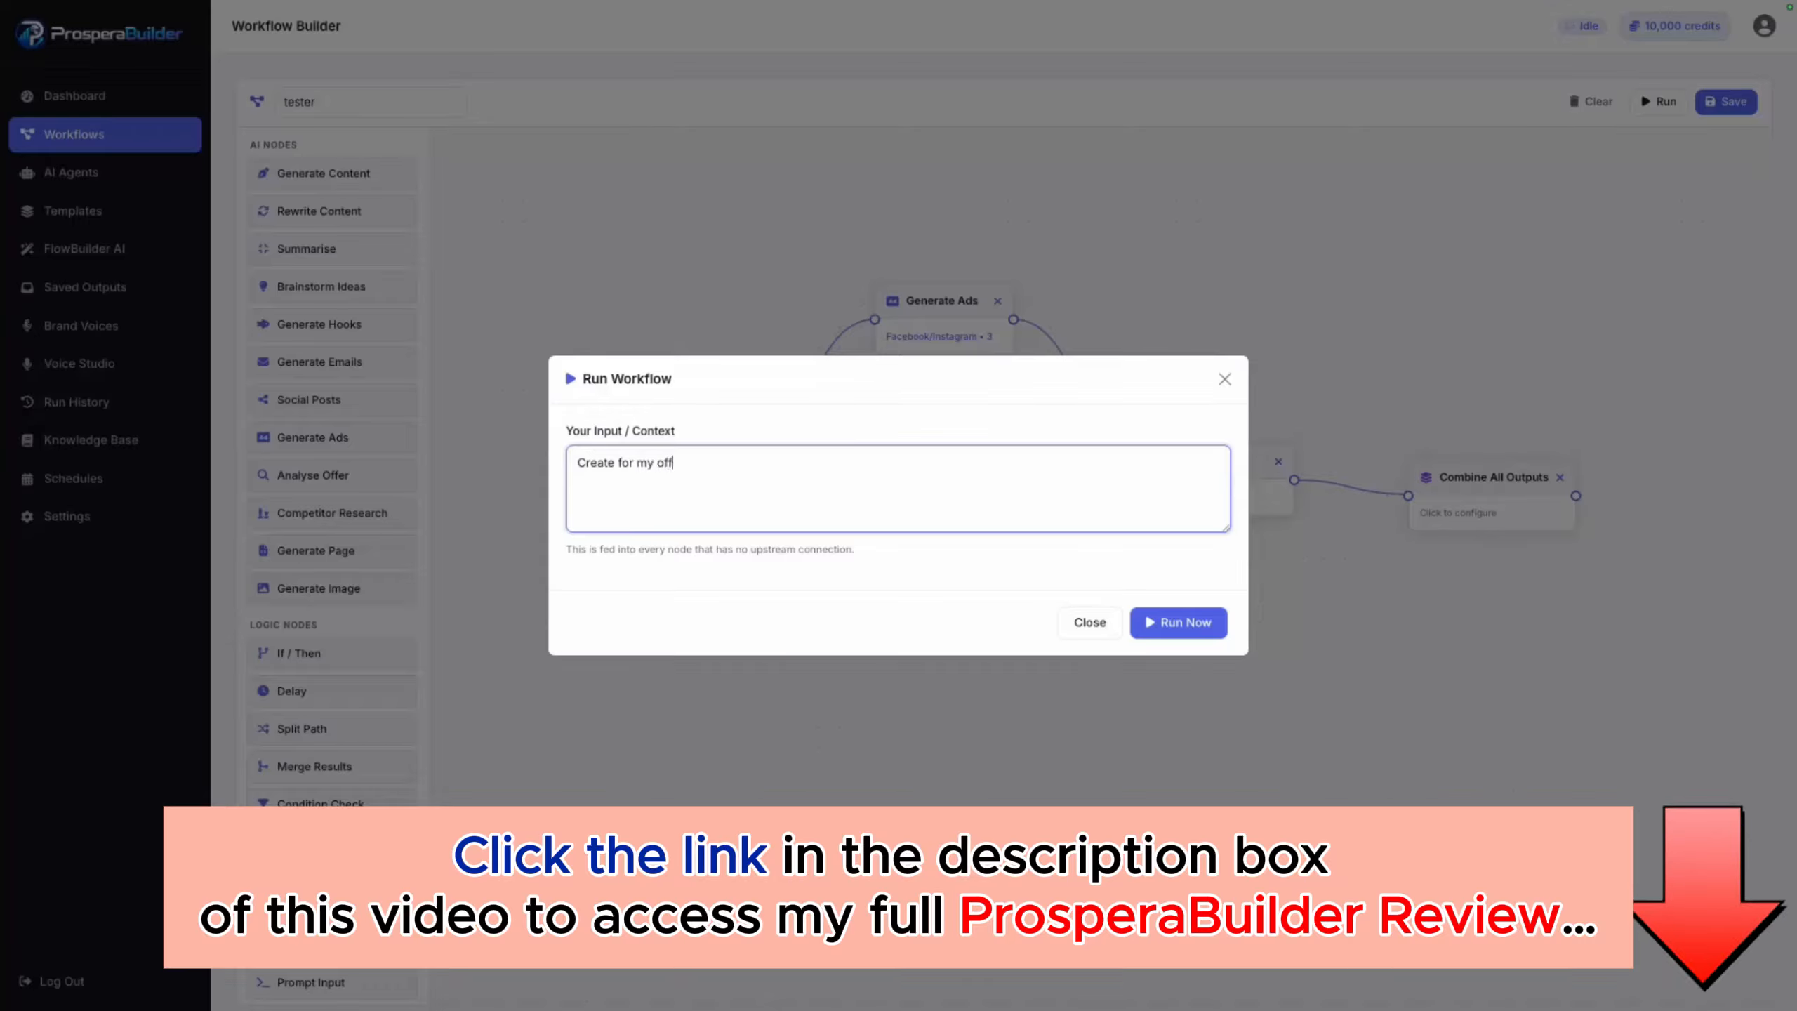
type("er Pro")
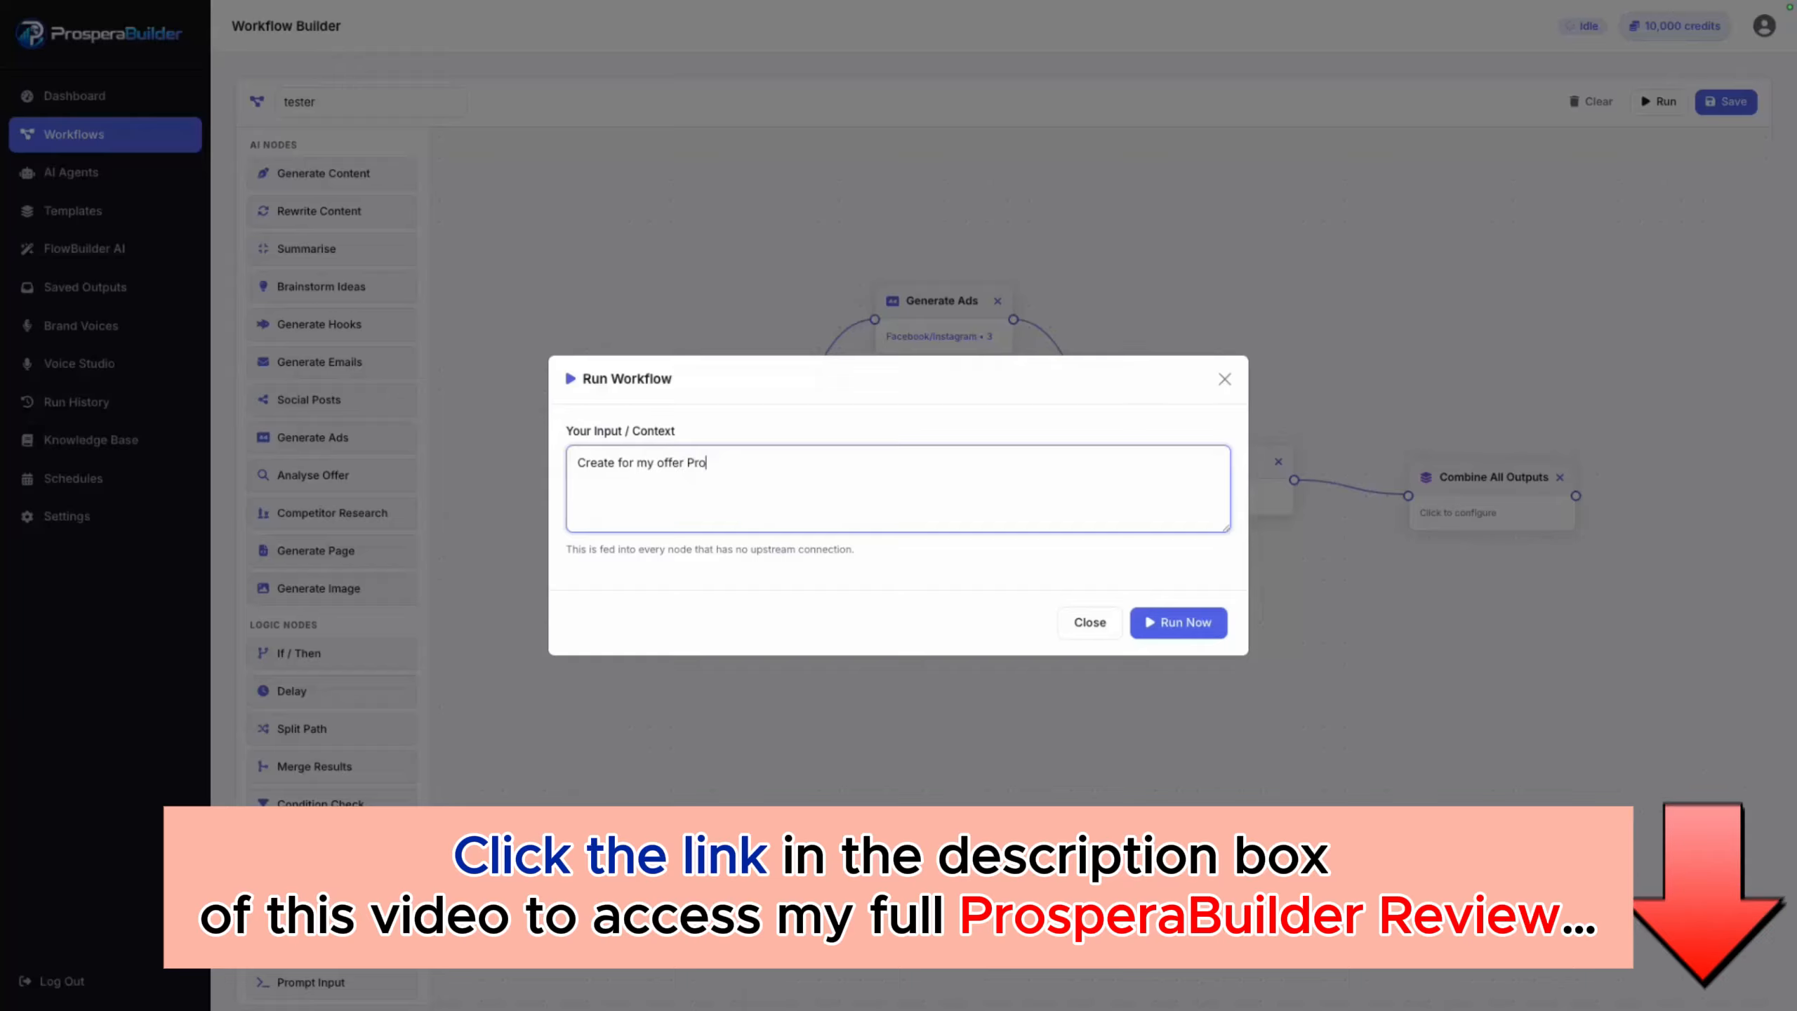
type("pserabui")
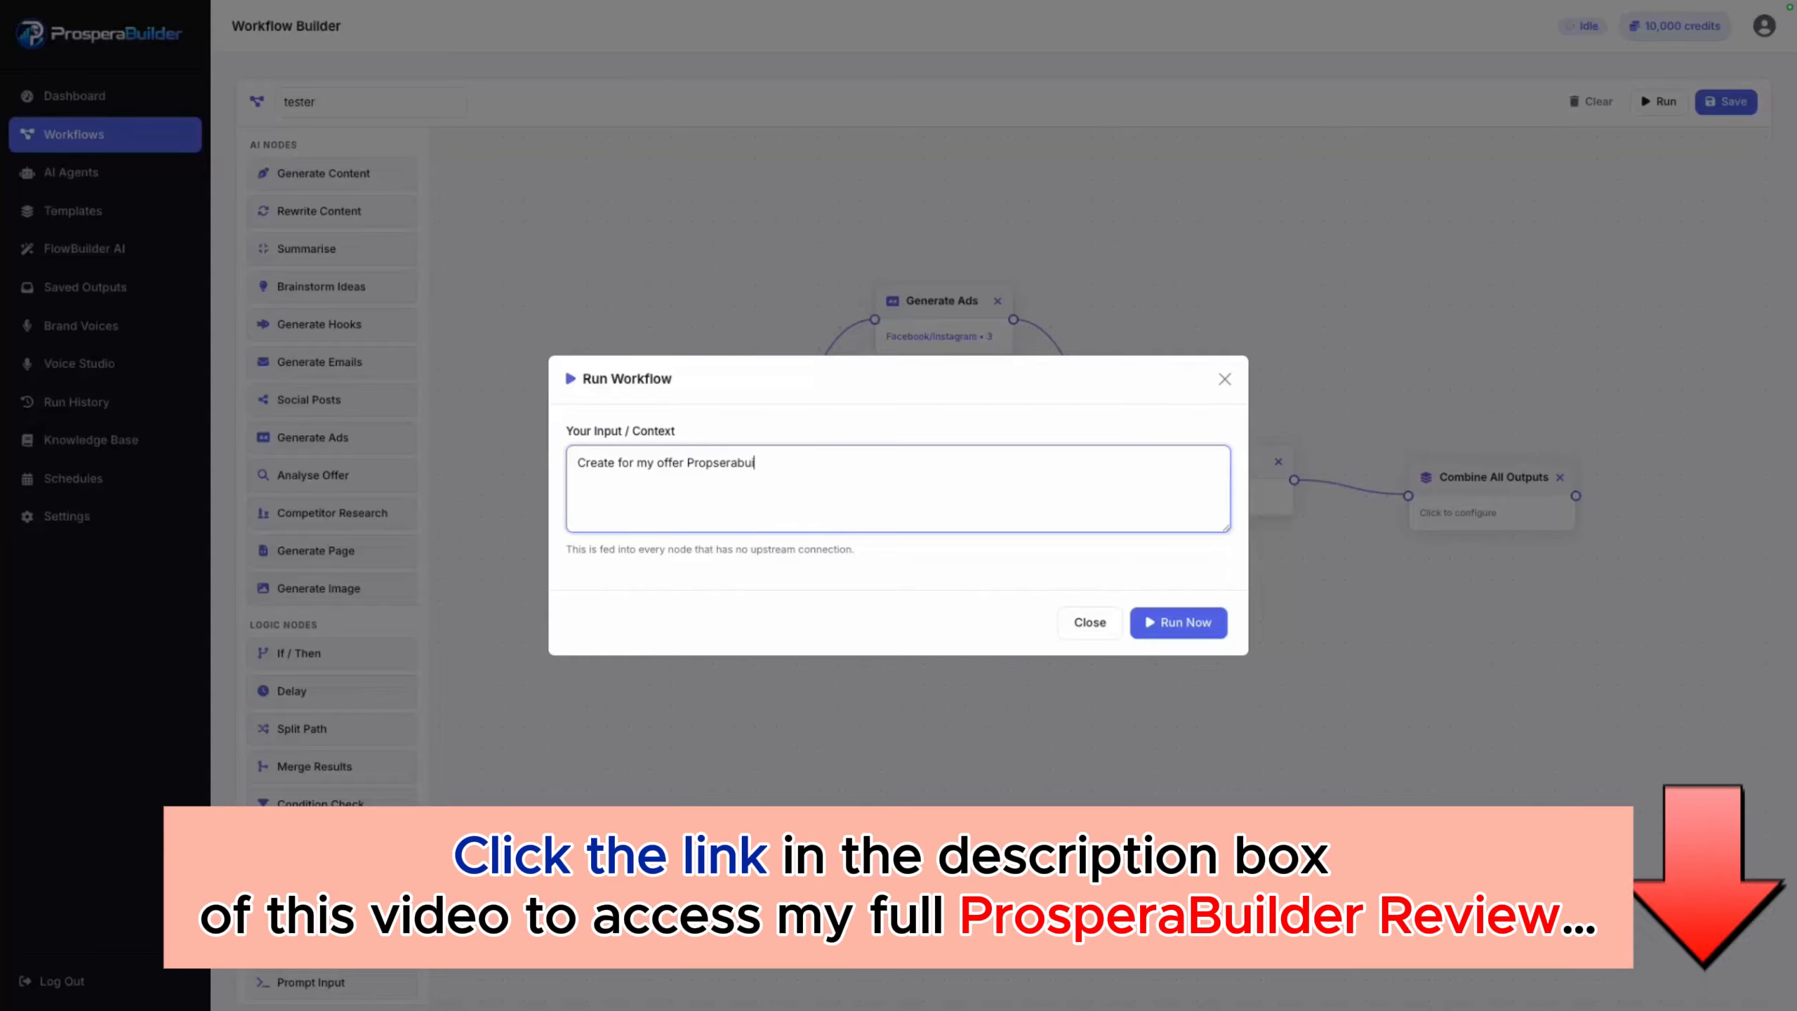
type("lder ")
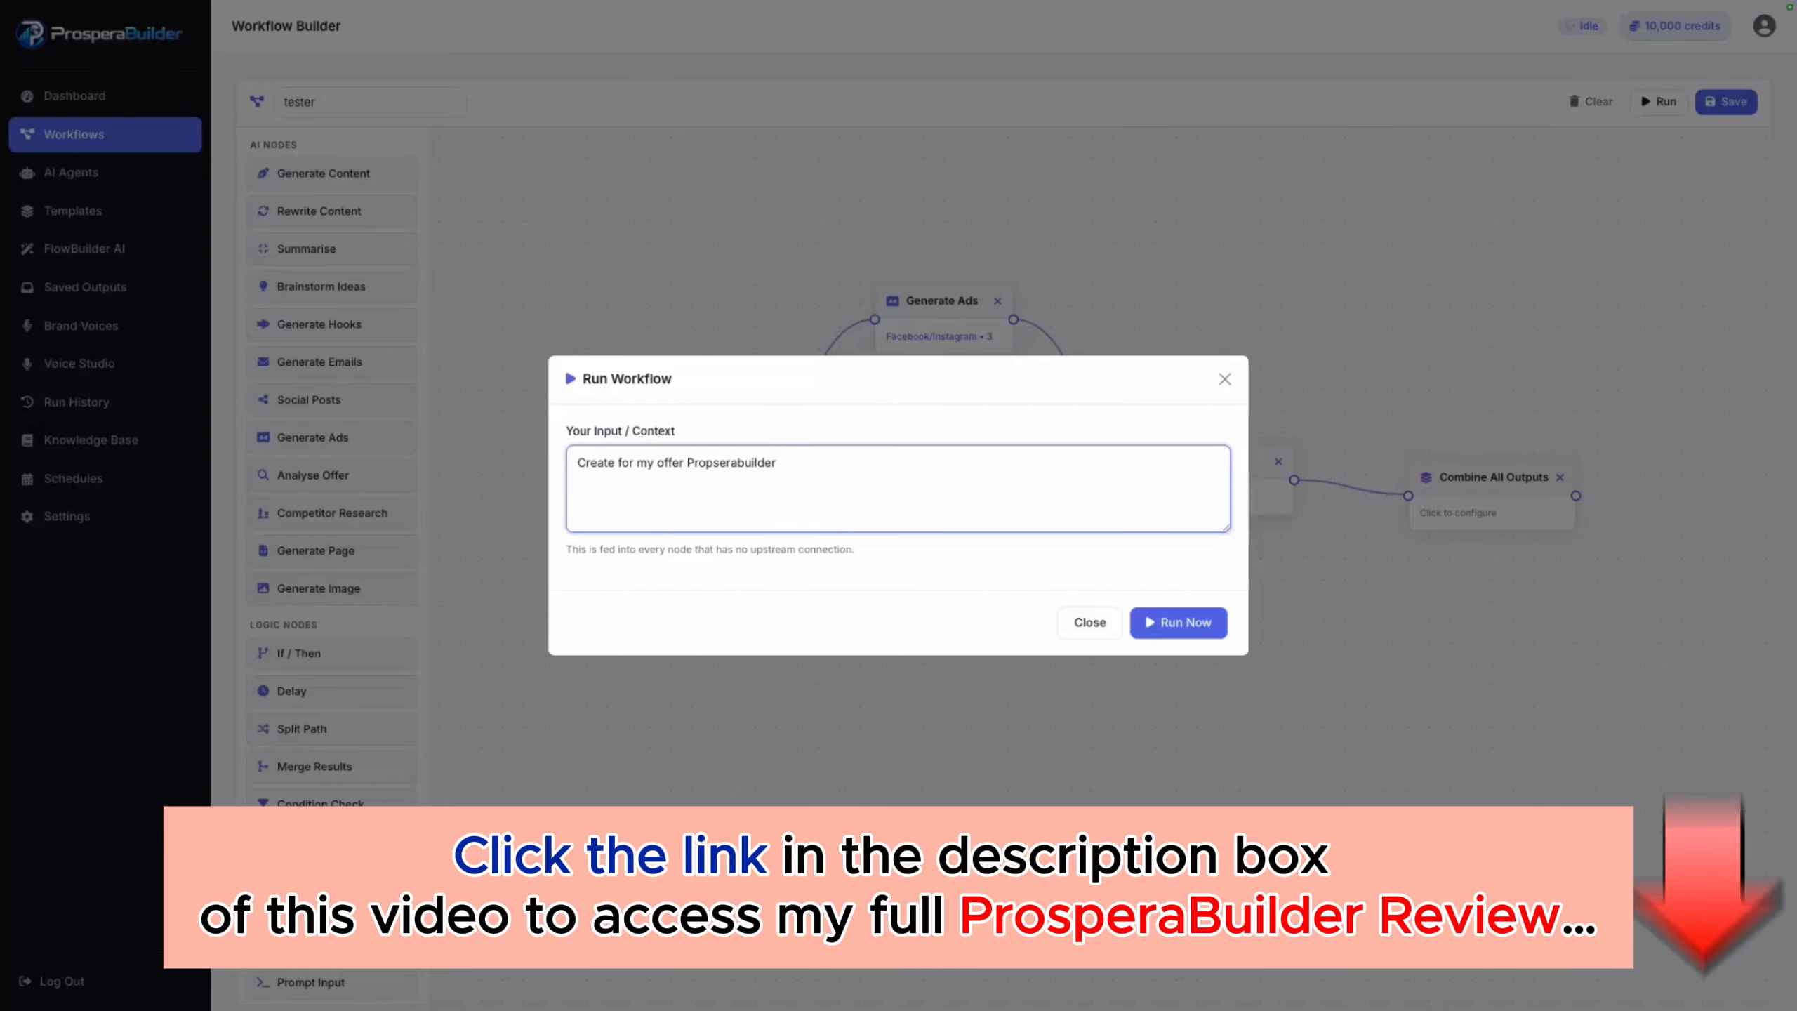
type("this helps ")
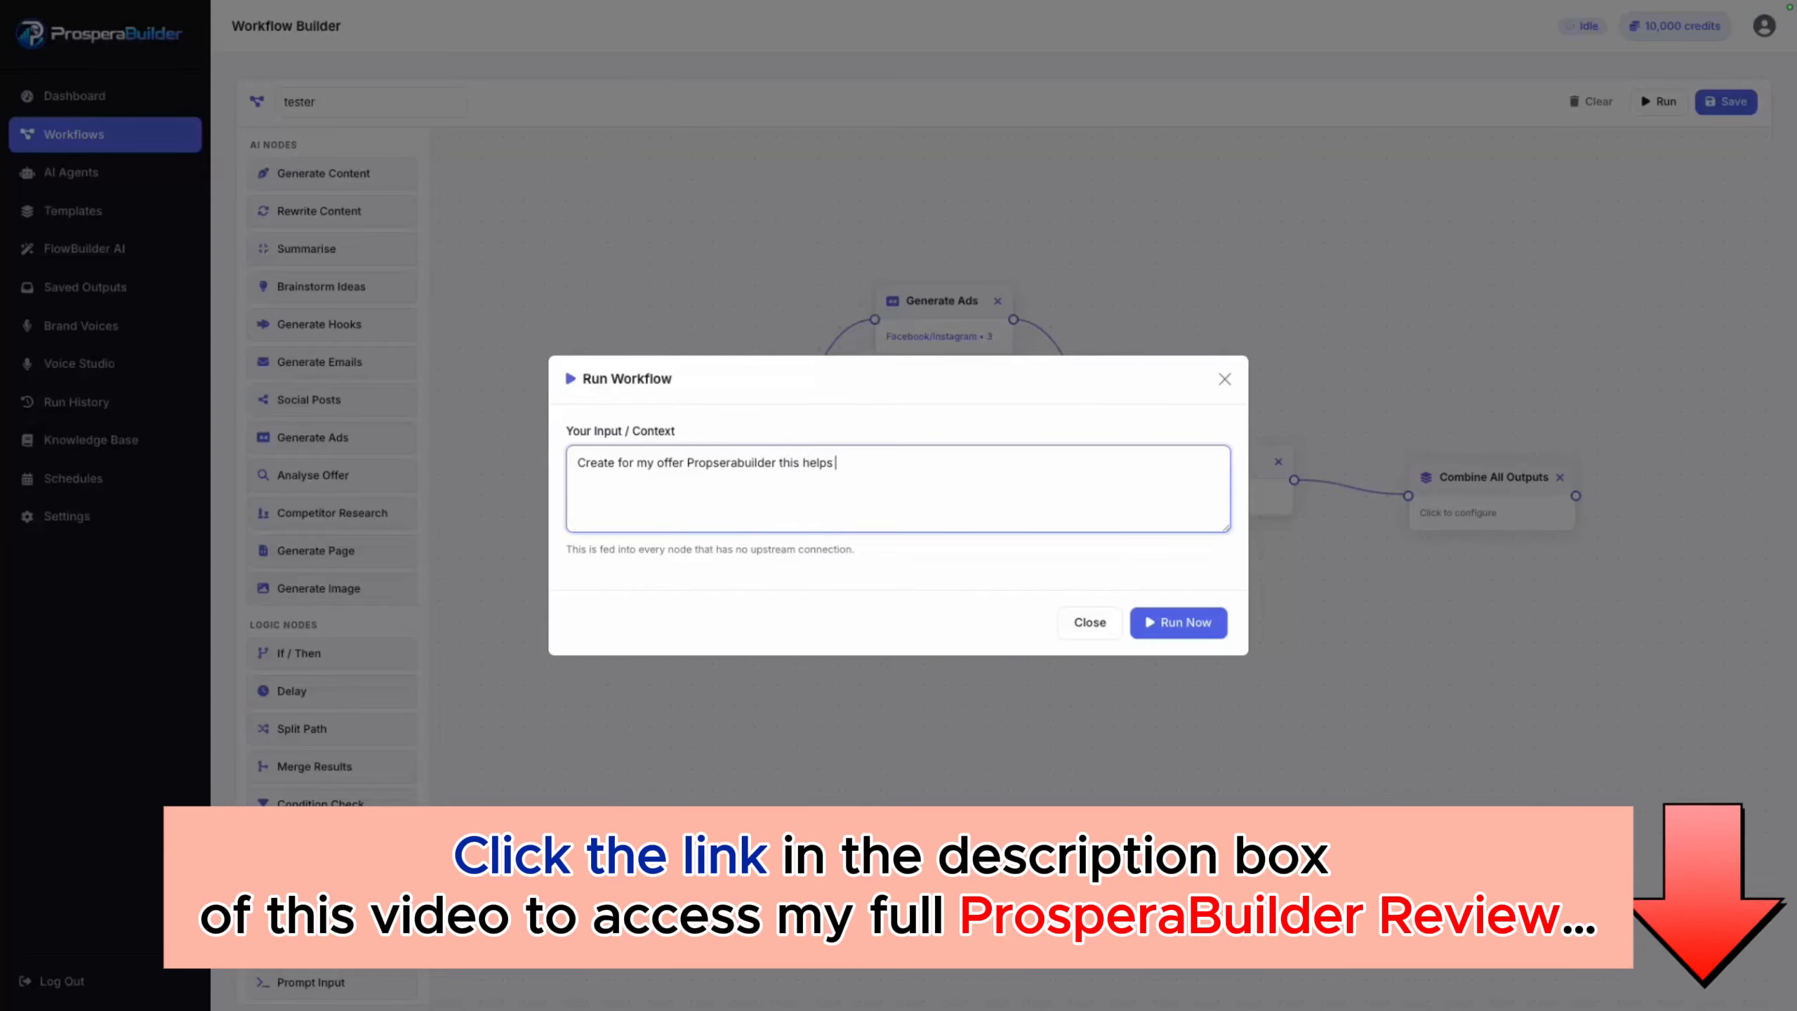
type("marketers ")
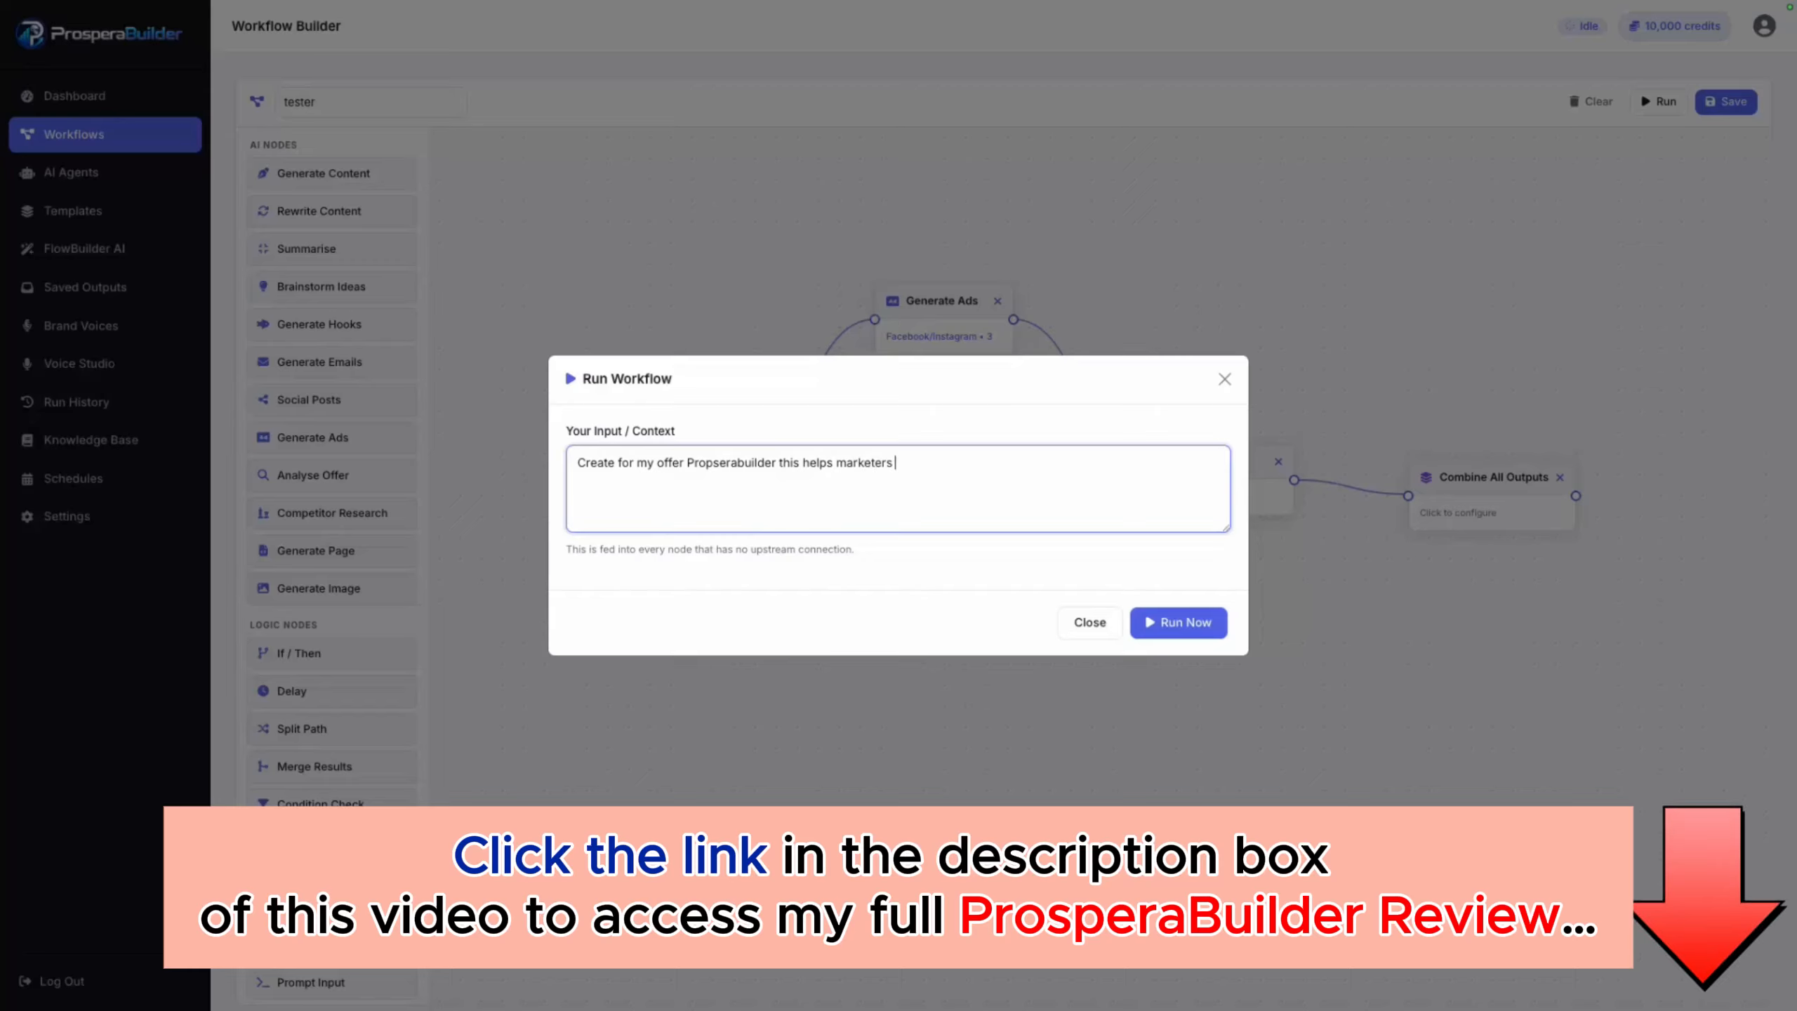
type("build b")
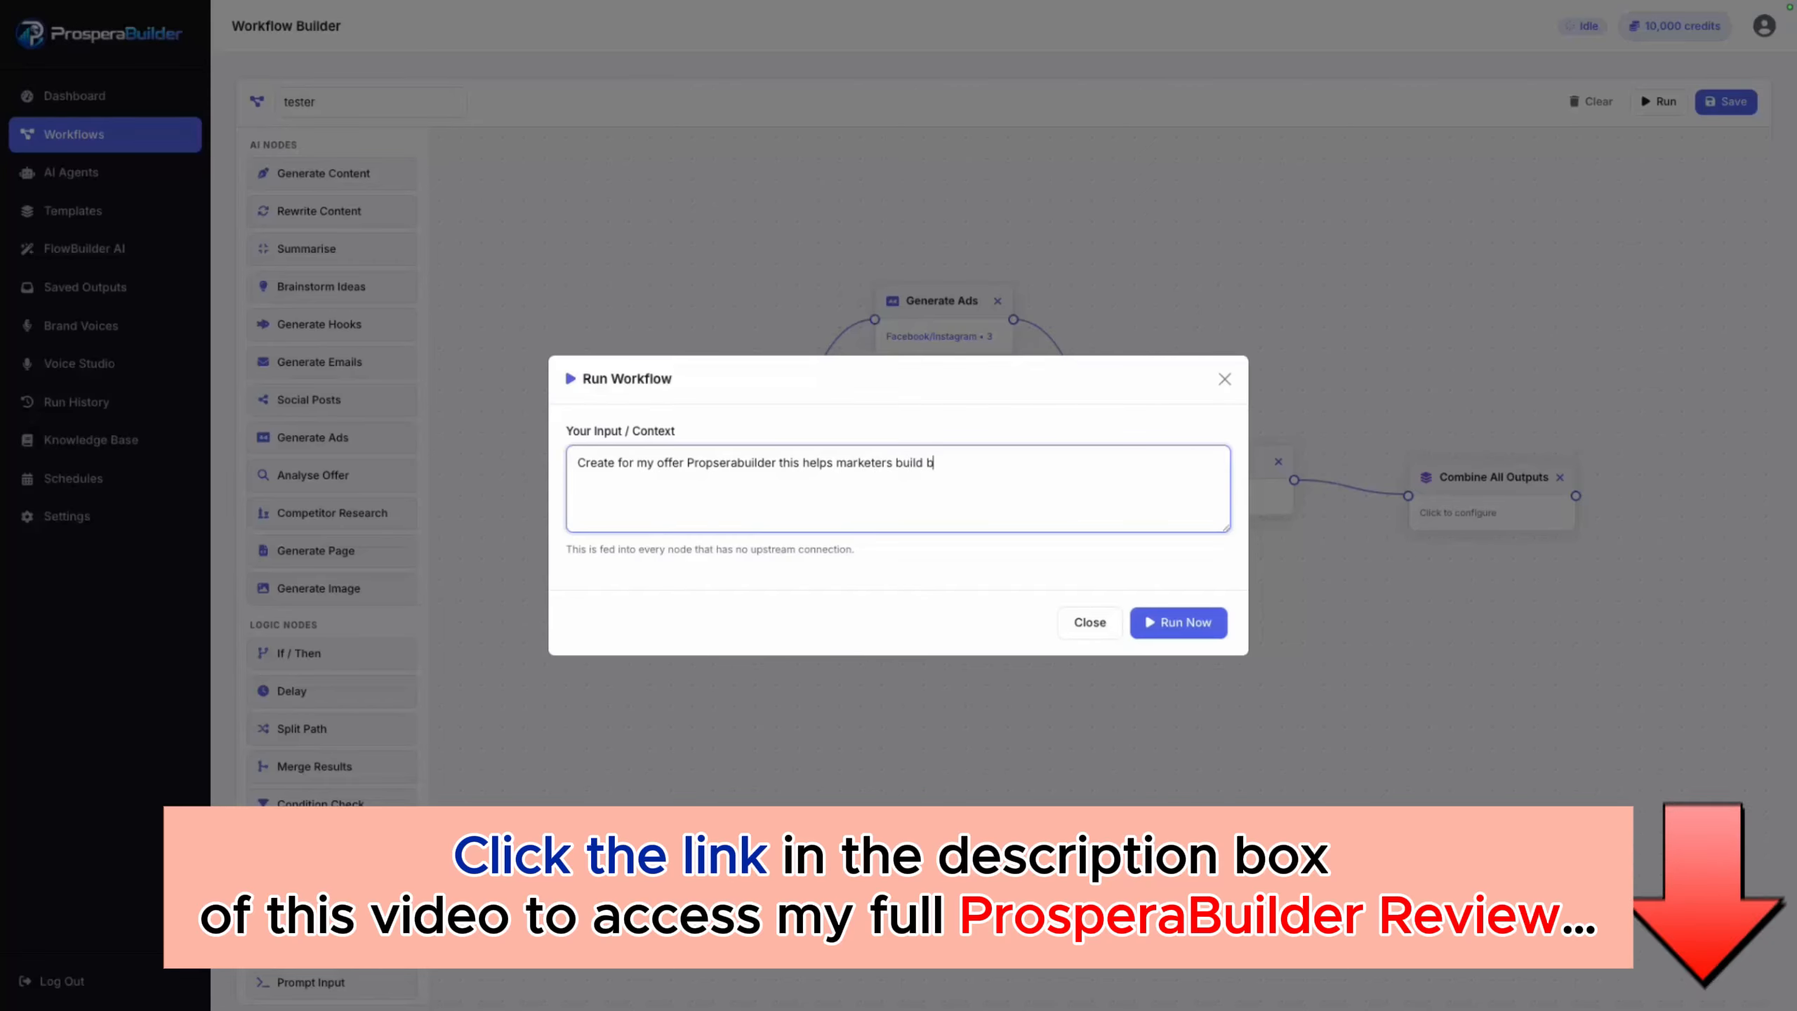
type("etter marke")
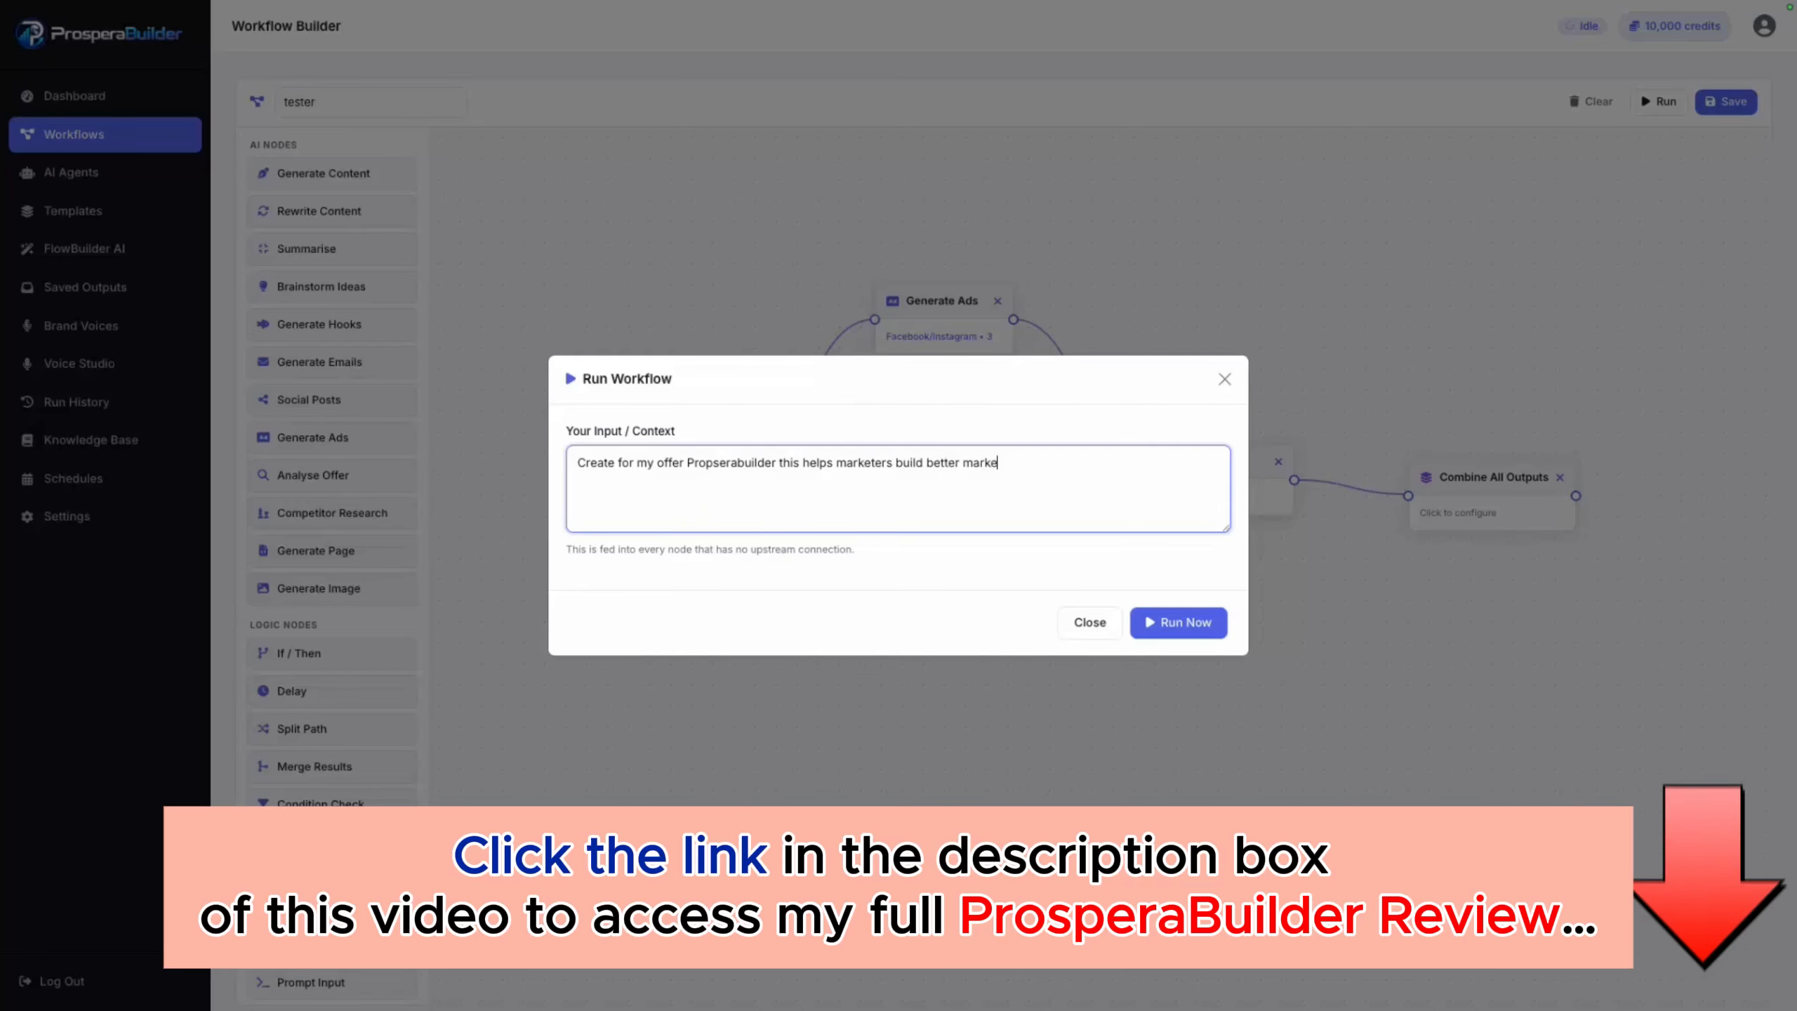
type("ting systems")
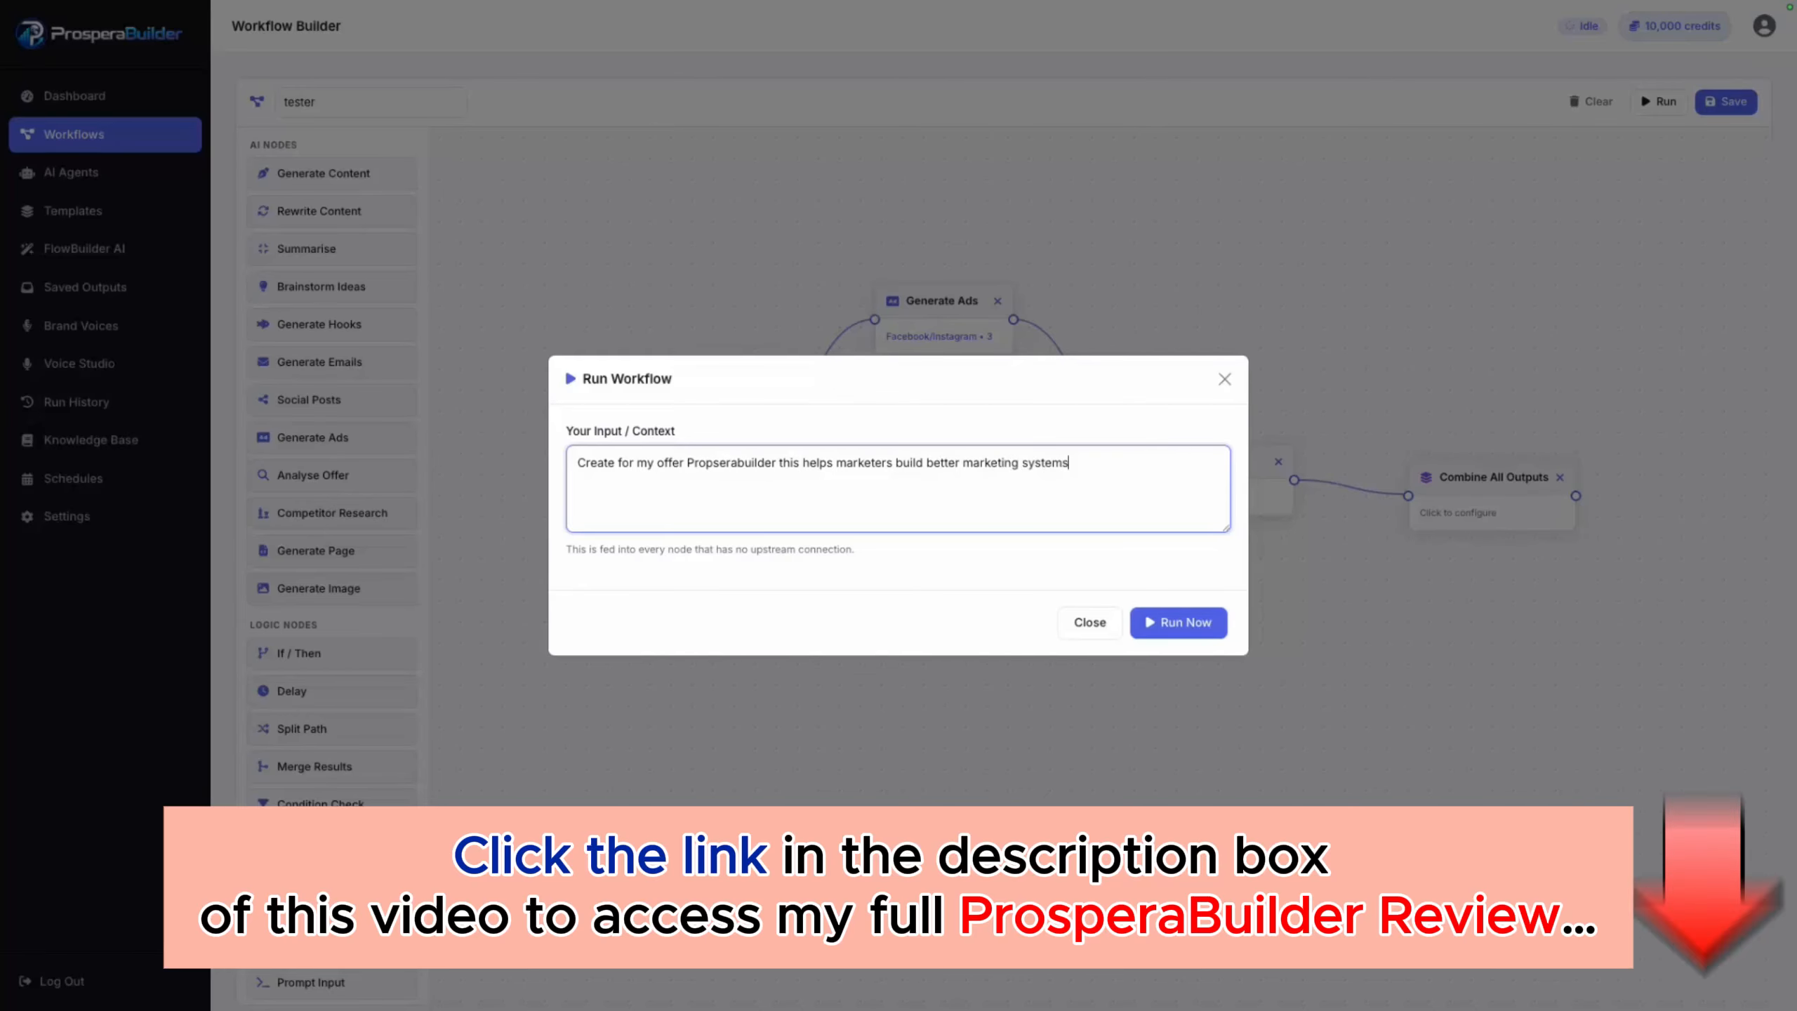
left_click(1177, 622)
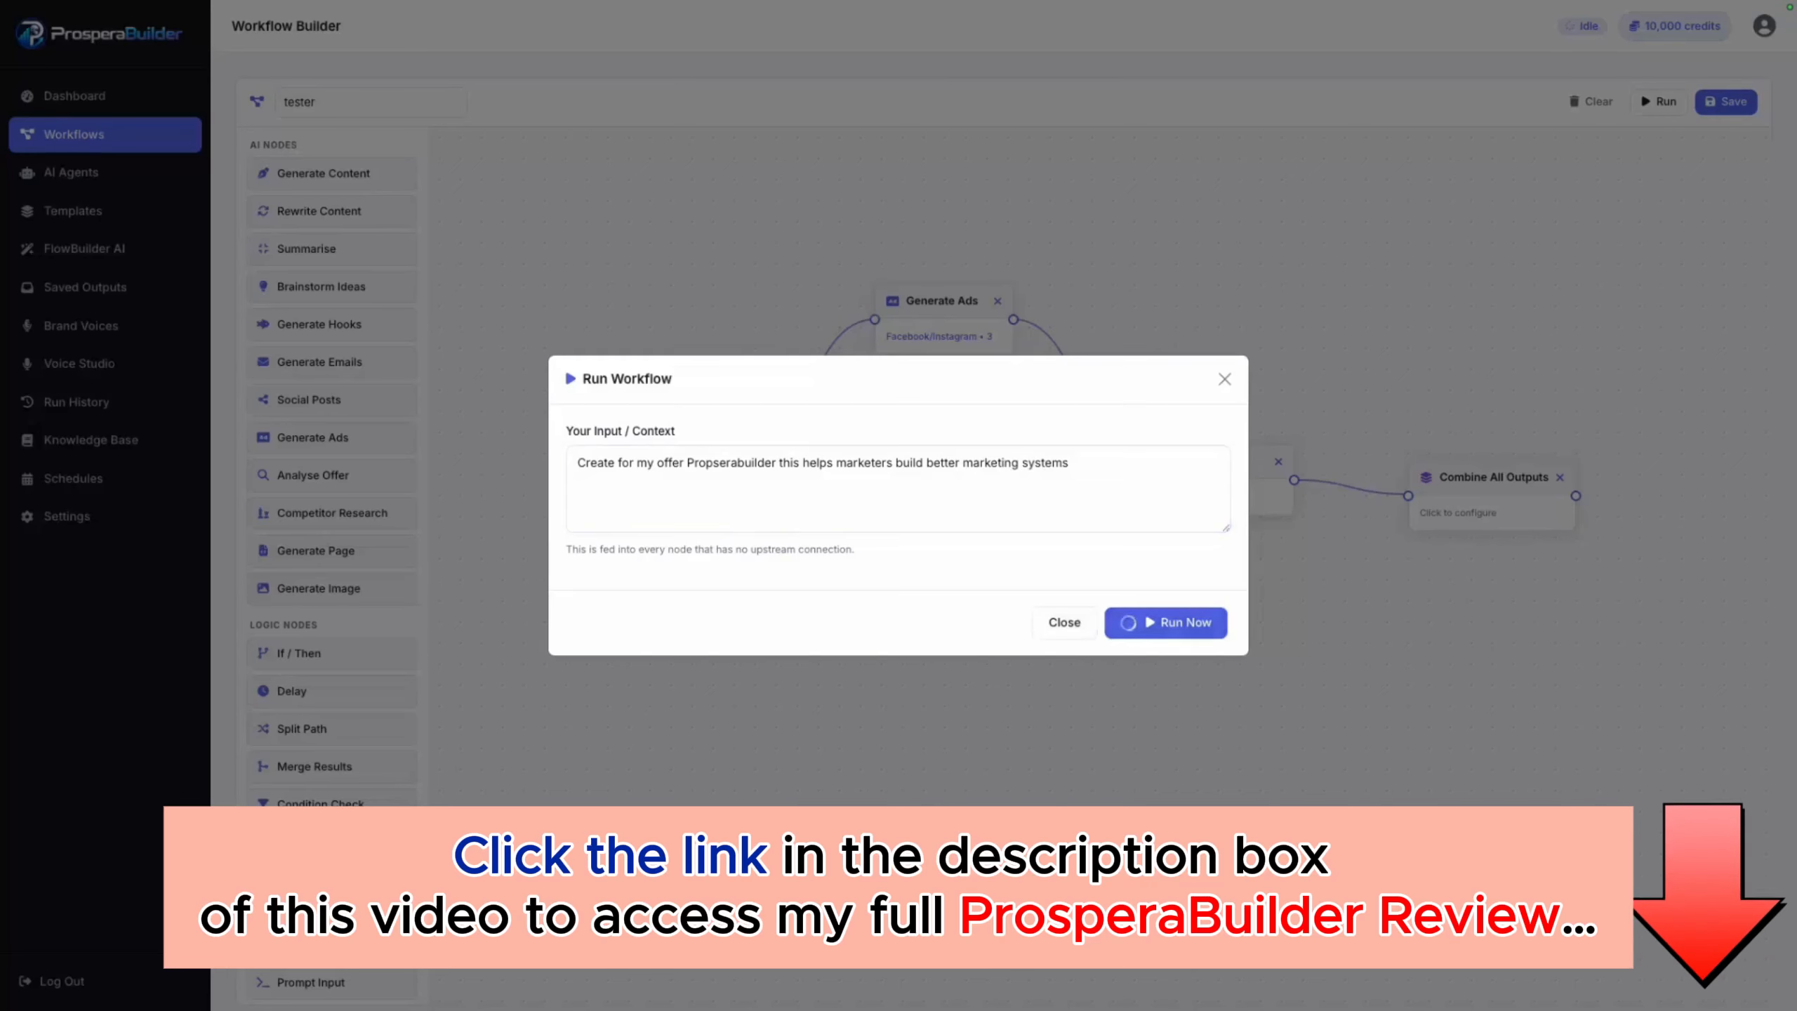